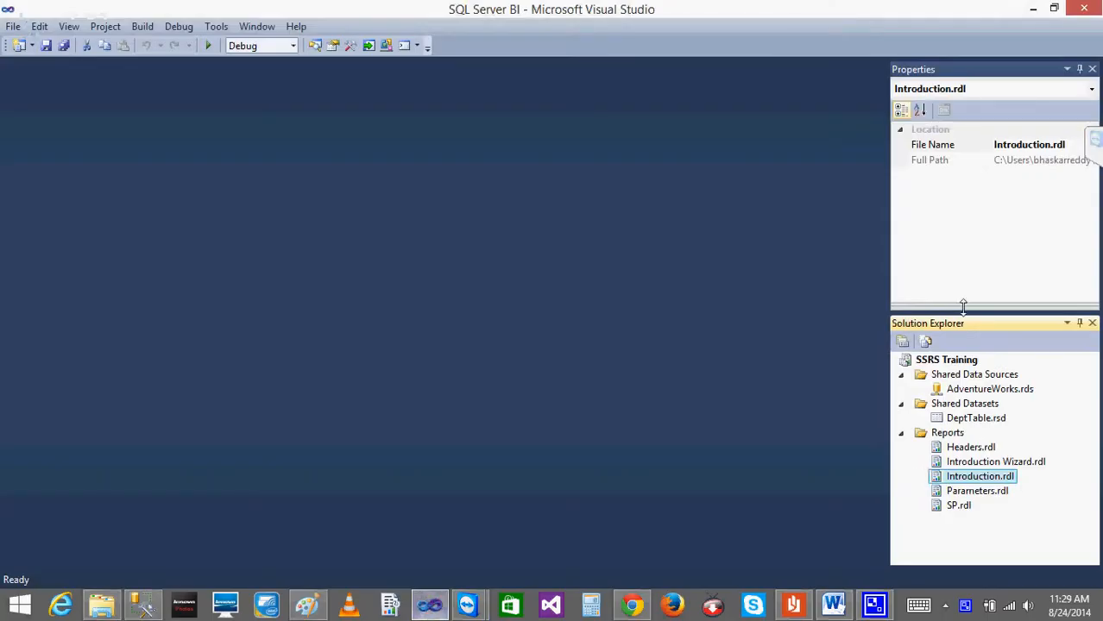
Open the SP.rdl report, inspect its table and its datasets, and close the report.
double_click(957, 506)
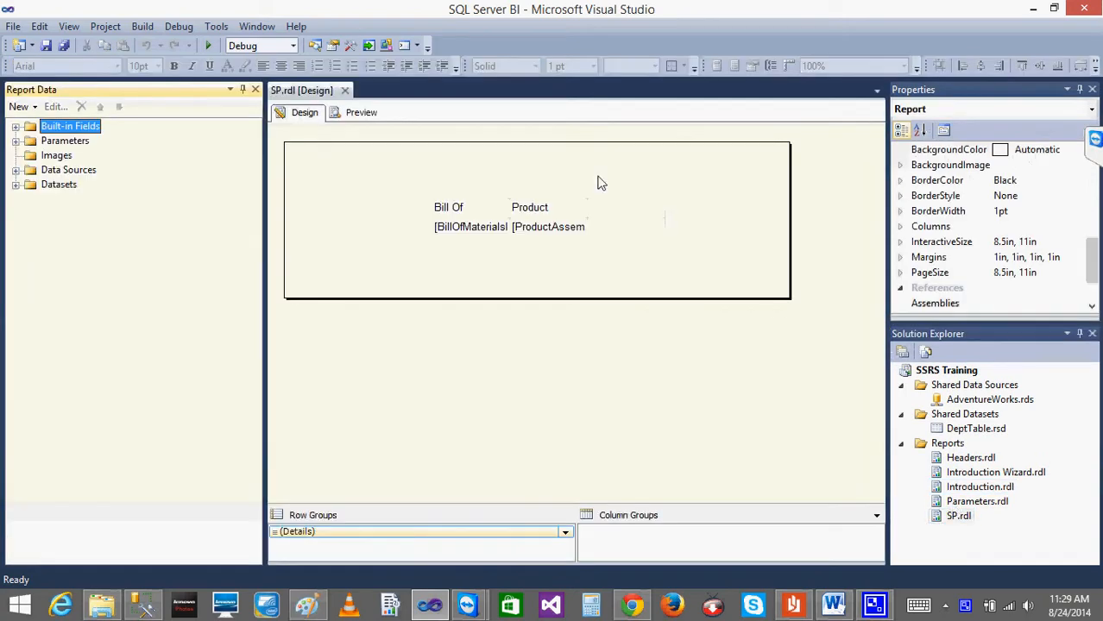
click(476, 209)
click(429, 201)
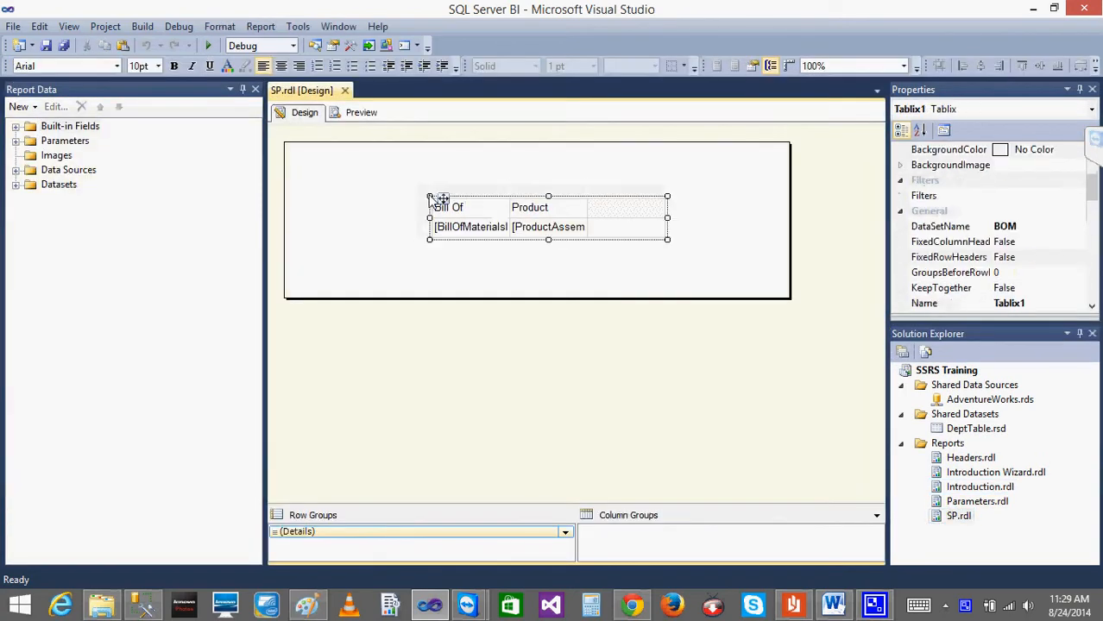
click(345, 91)
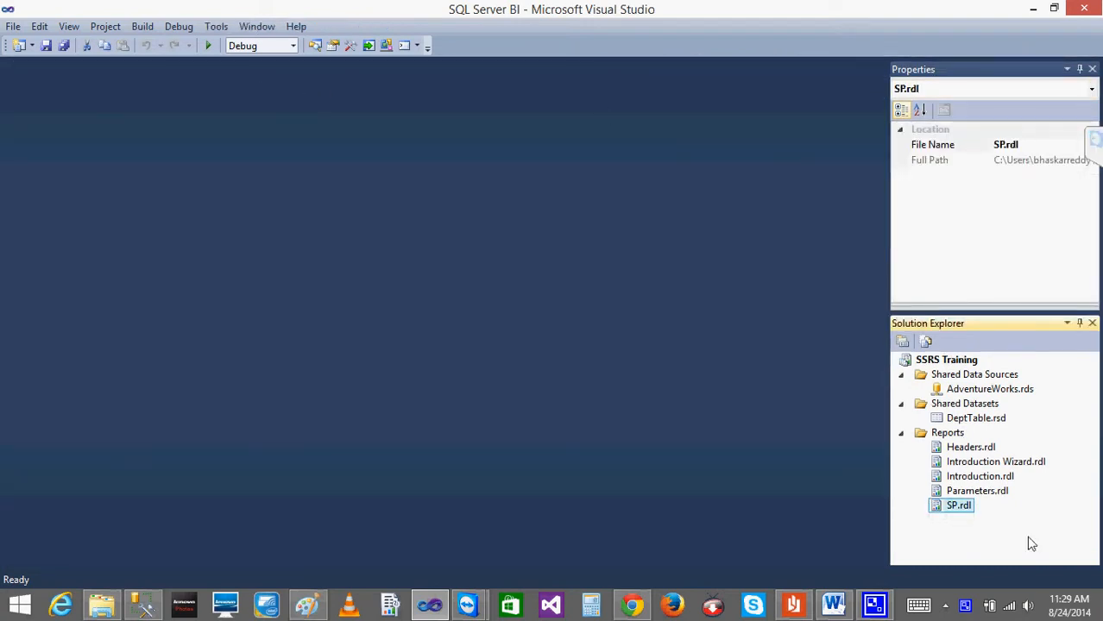
double_click(958, 505)
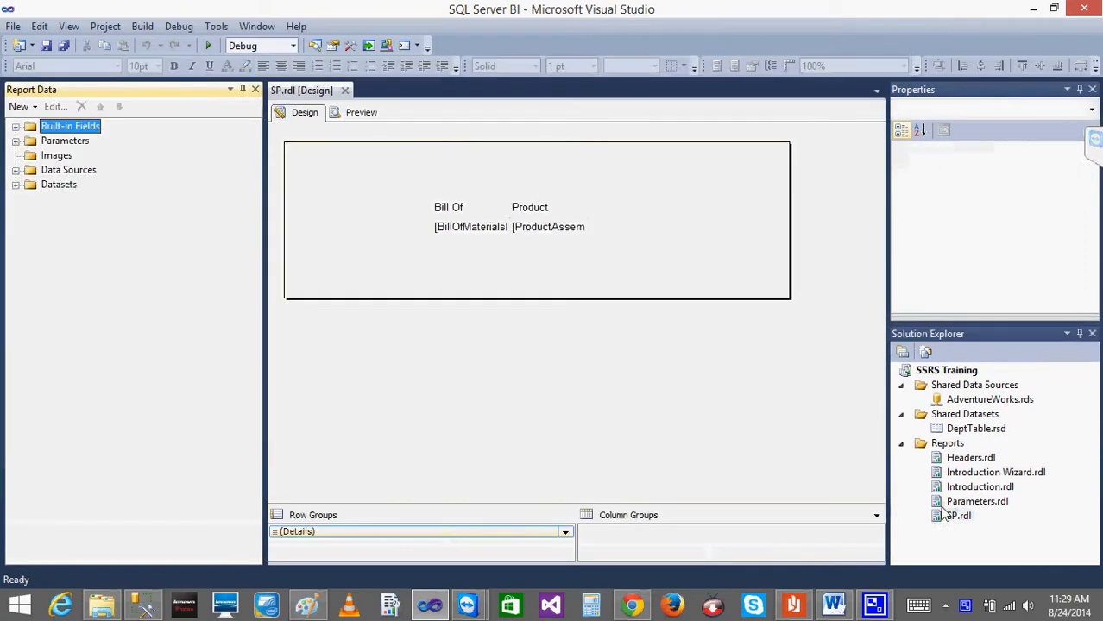
click(15, 185)
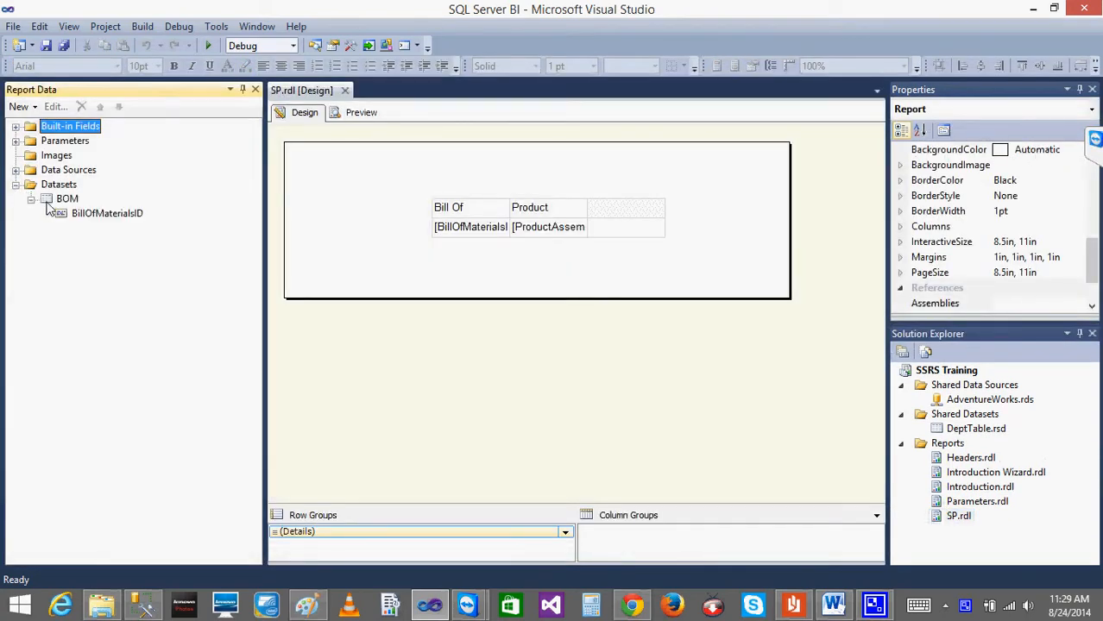
click(344, 91)
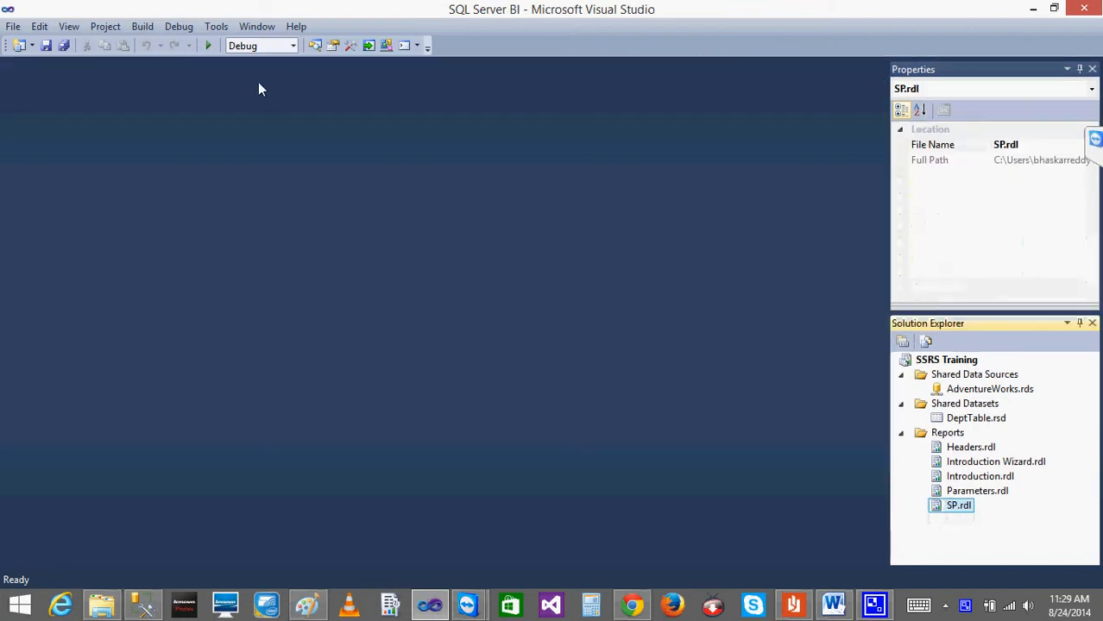
Add a new empty report named Pivot.rdl to the project's Reports folder.
right_click(942, 437)
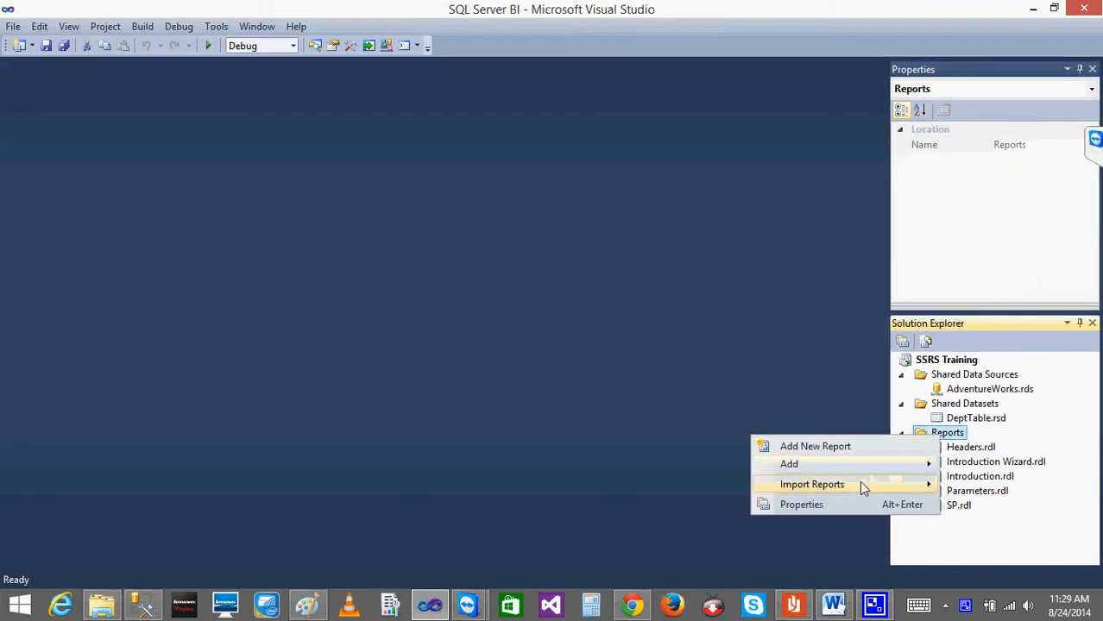
mouse_move(805, 465)
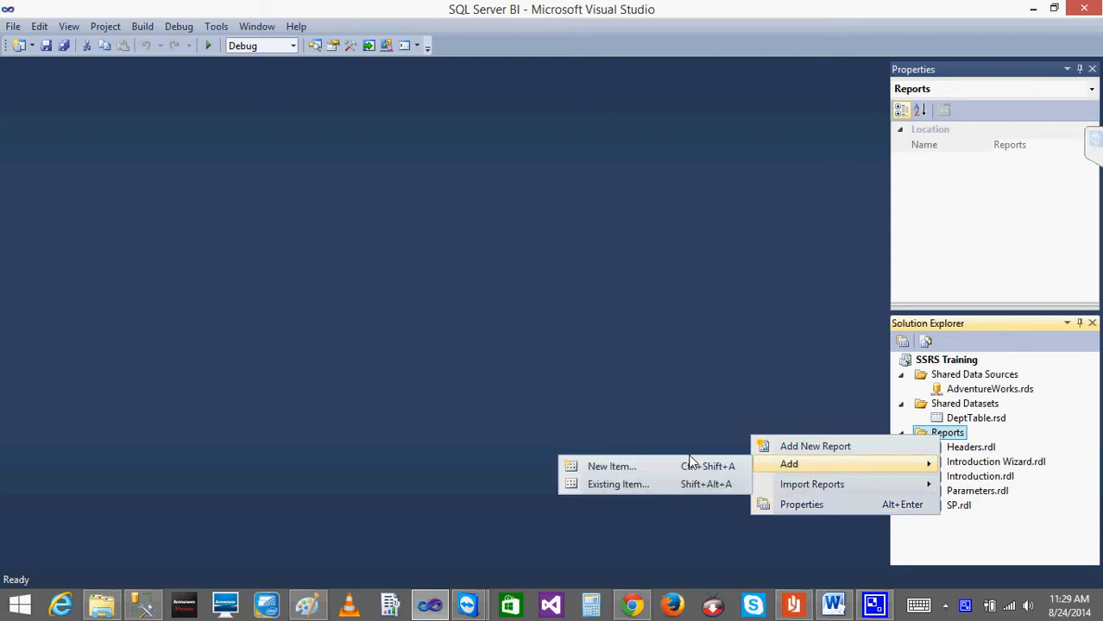
click(649, 464)
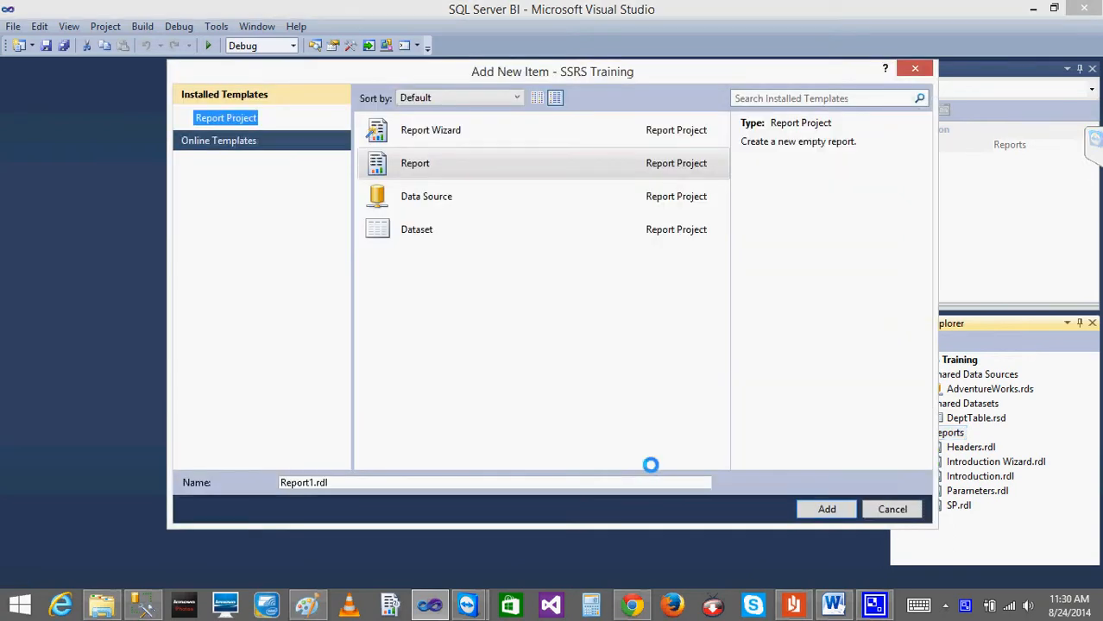
click(307, 486)
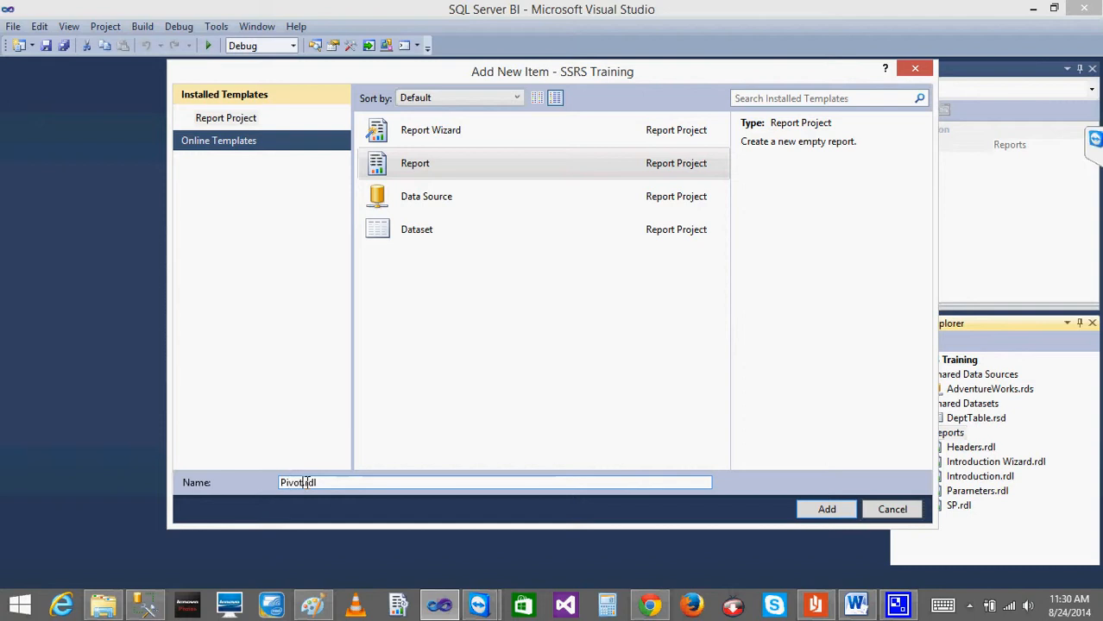
click(826, 509)
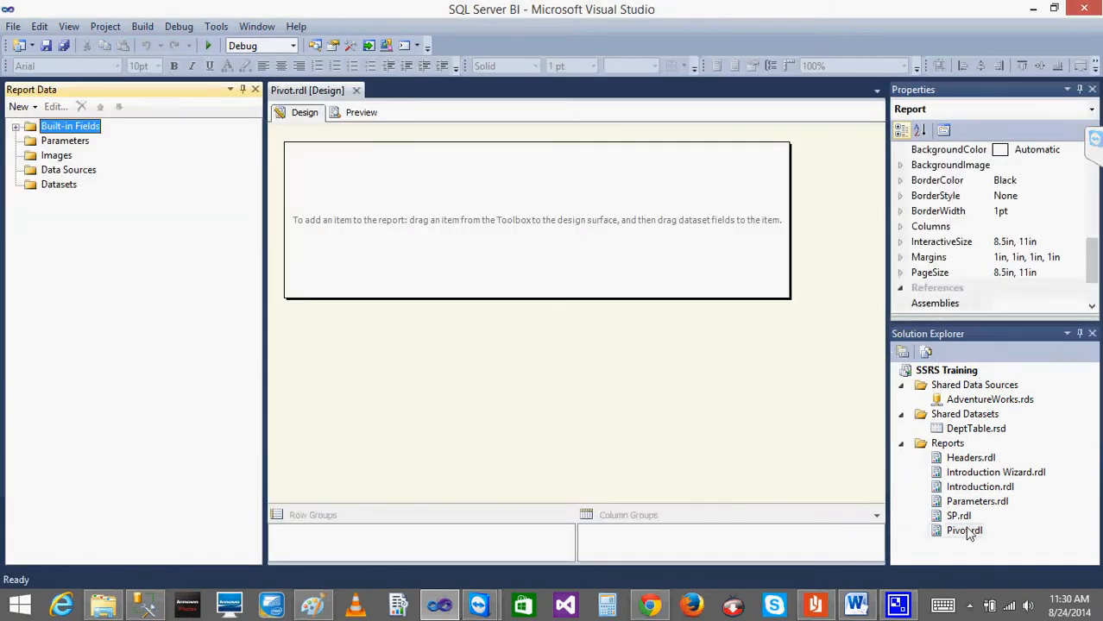
click(964, 531)
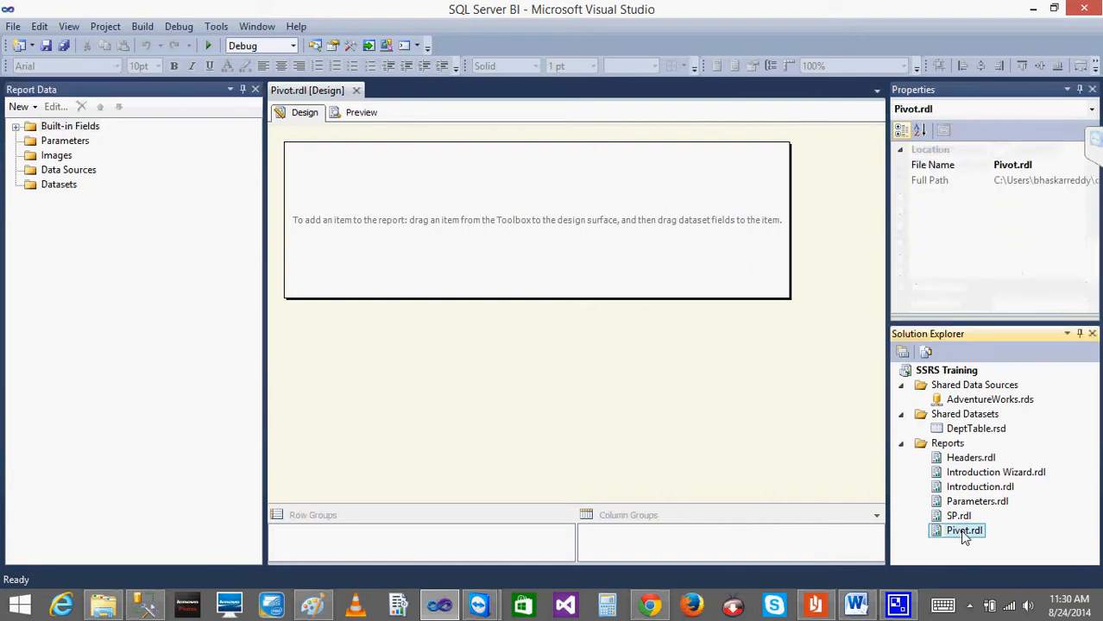
Create an embedded Microsoft SQL Server data source connecting to server baddams\ with Windows Authentication and the Test database.
right_click(58, 176)
click(110, 183)
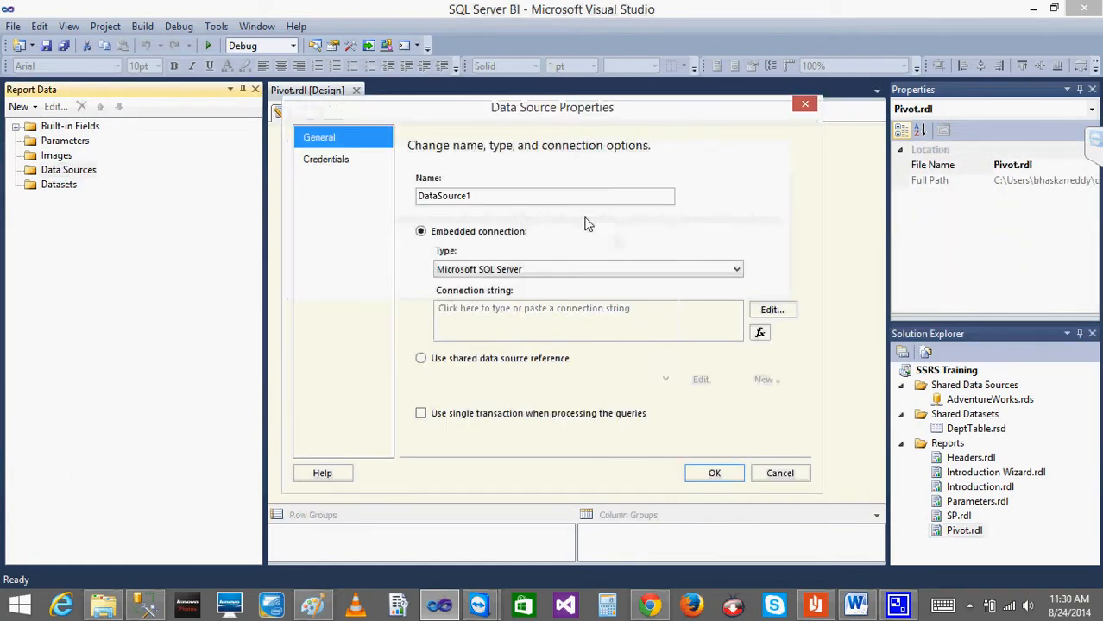
click(772, 313)
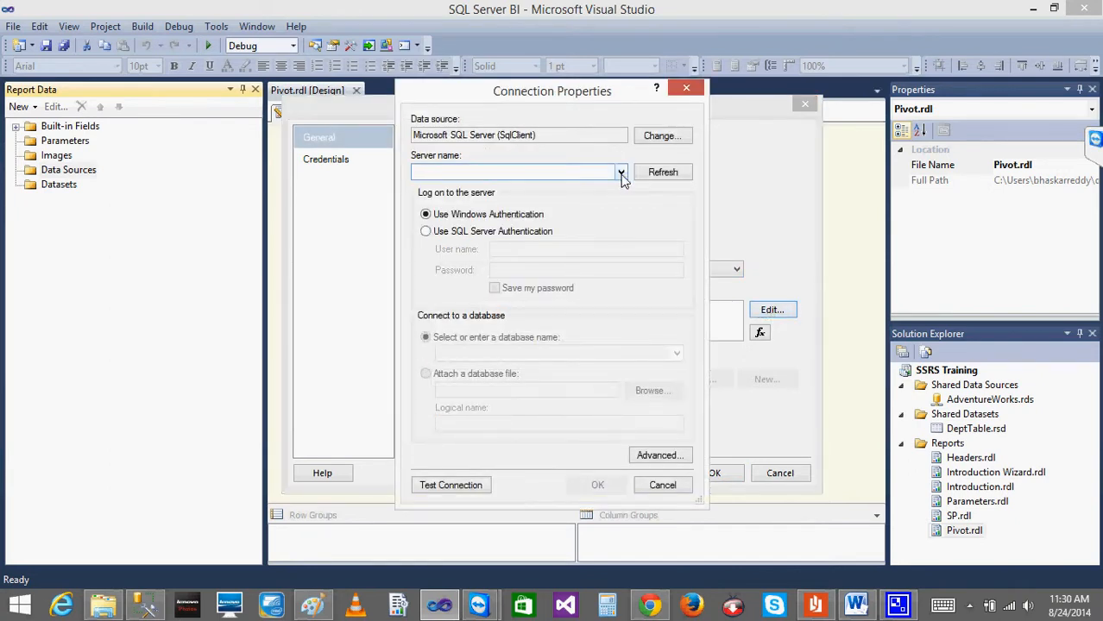
click(498, 176)
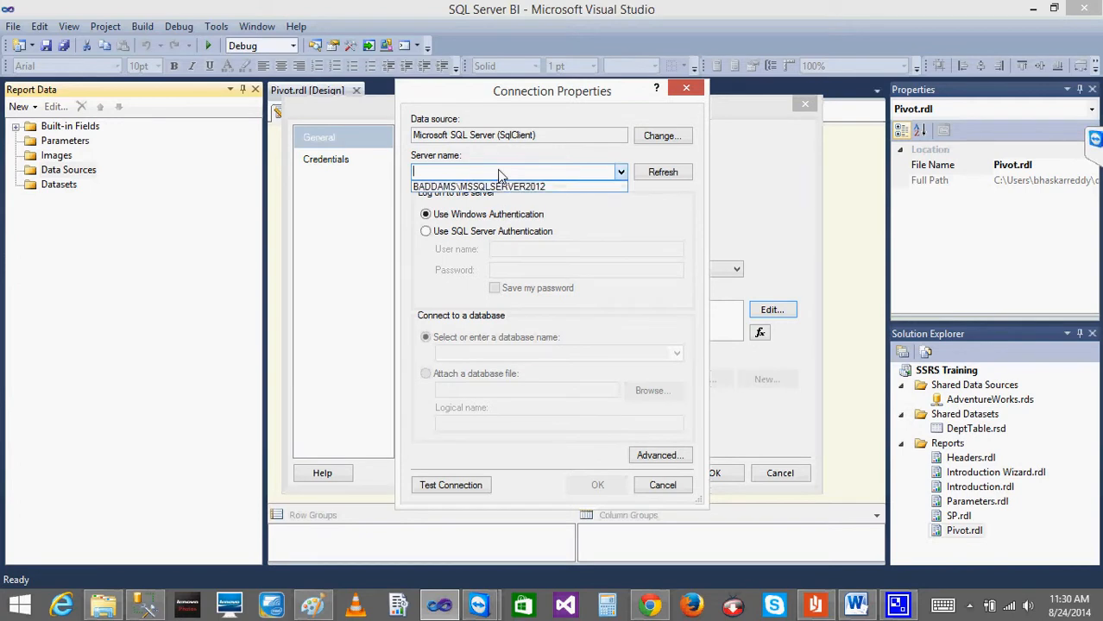
text(baddams\)
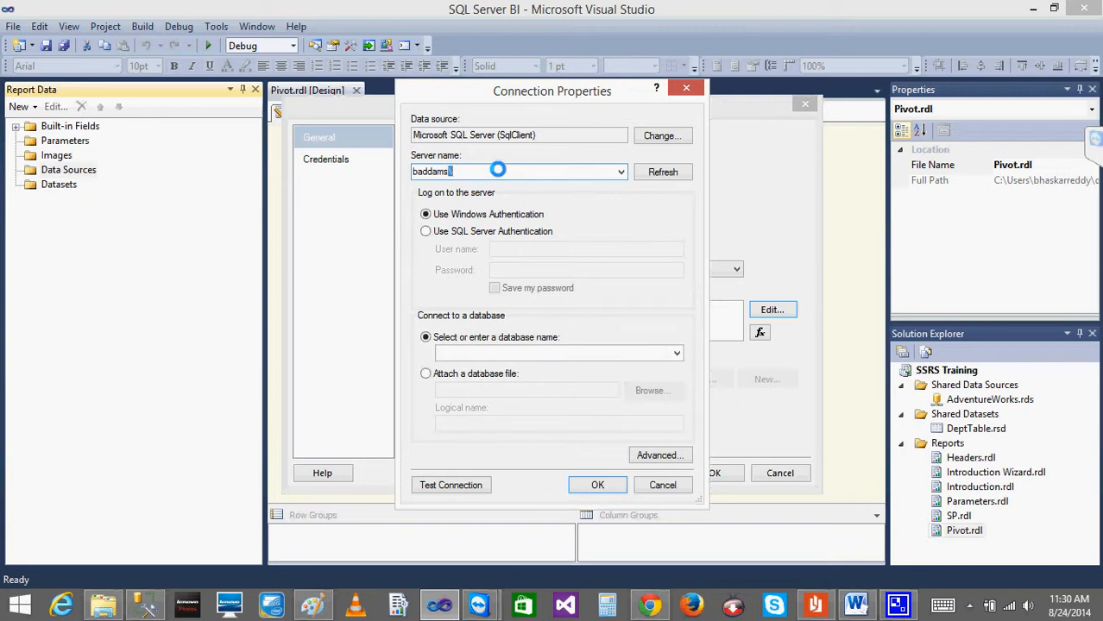
click(678, 353)
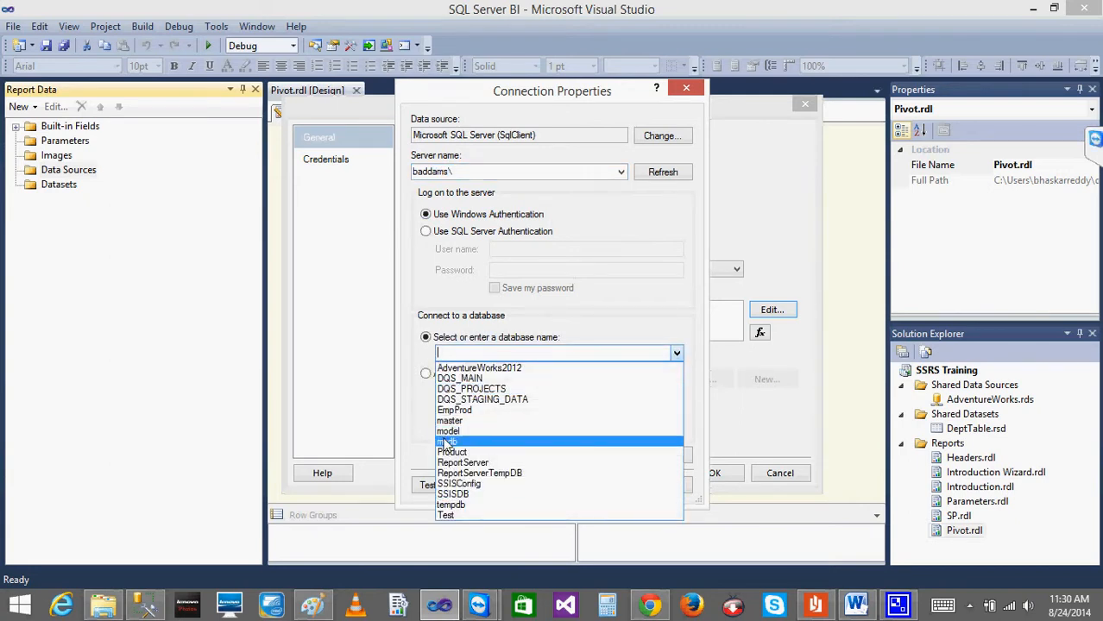
click(447, 516)
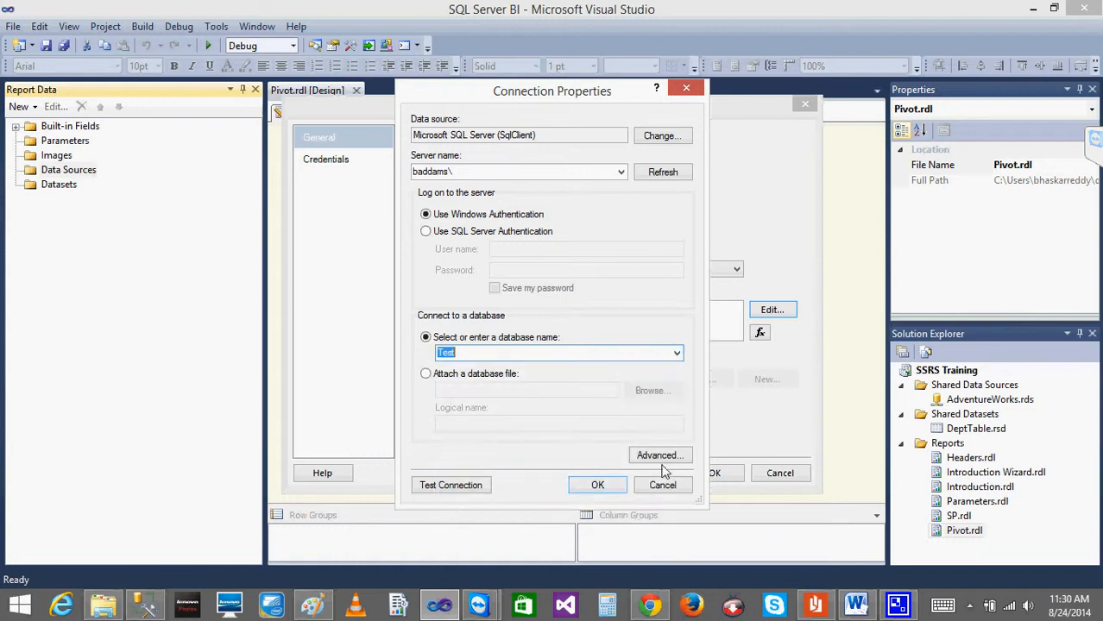
click(597, 485)
Name the new data source test and save it.
click(495, 198)
double_click(494, 198)
text(test)
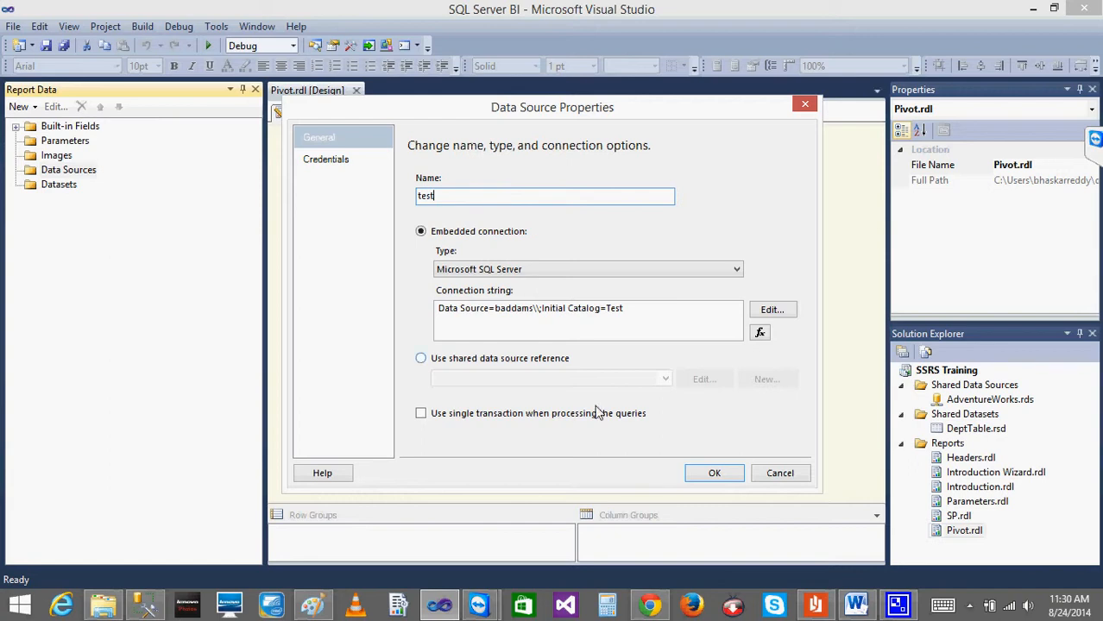
click(710, 474)
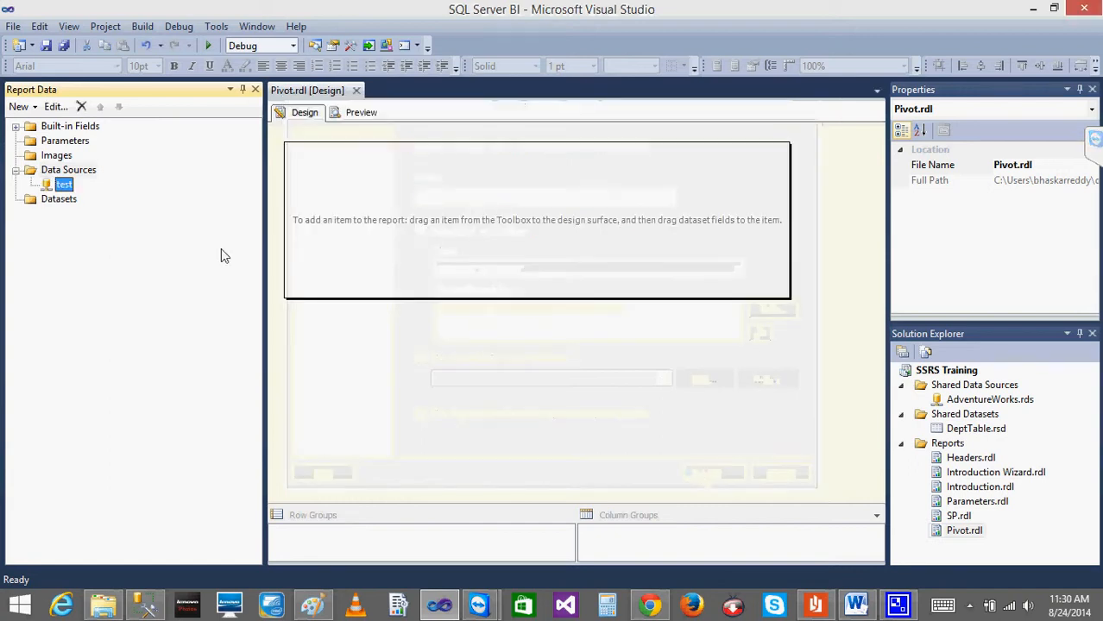
Start a new dataset embedded in the report that uses the test data source.
right_click(68, 202)
click(112, 219)
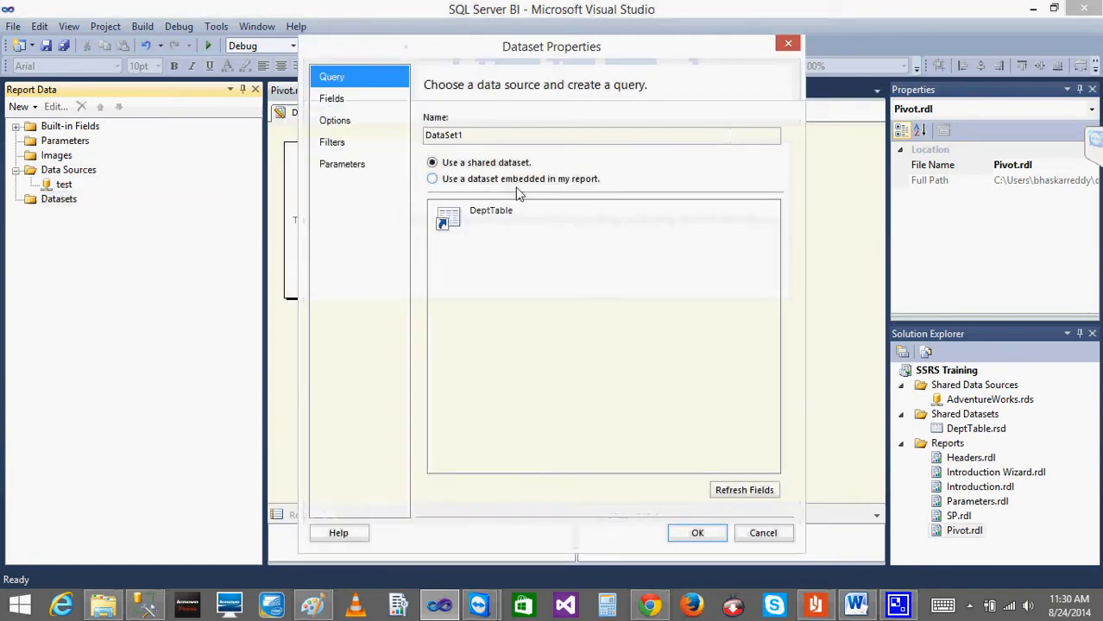
click(442, 180)
click(588, 227)
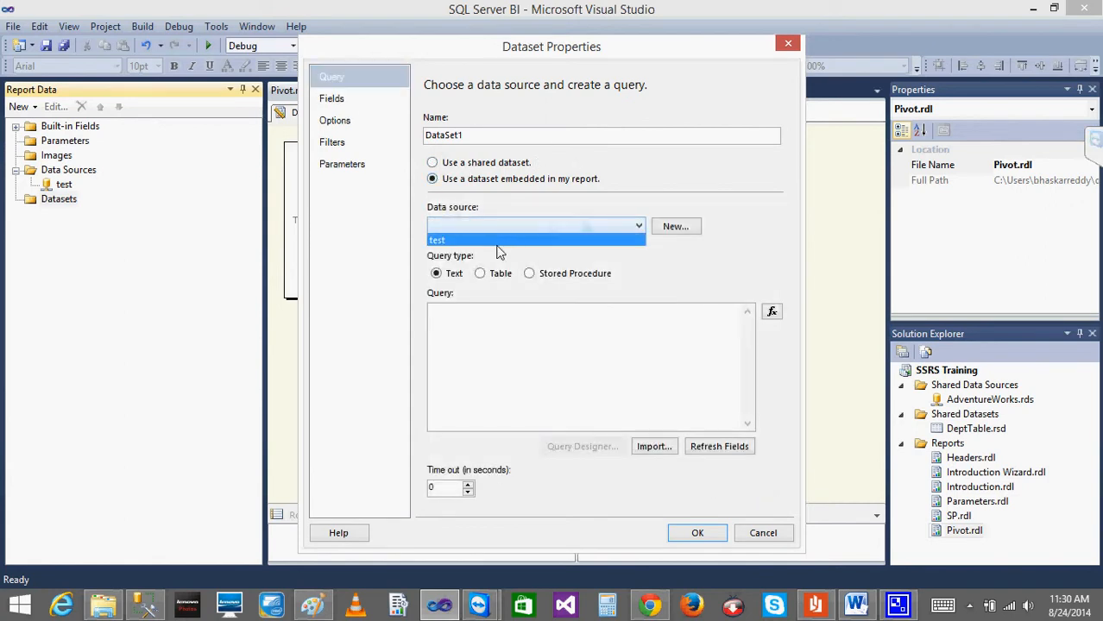
click(513, 240)
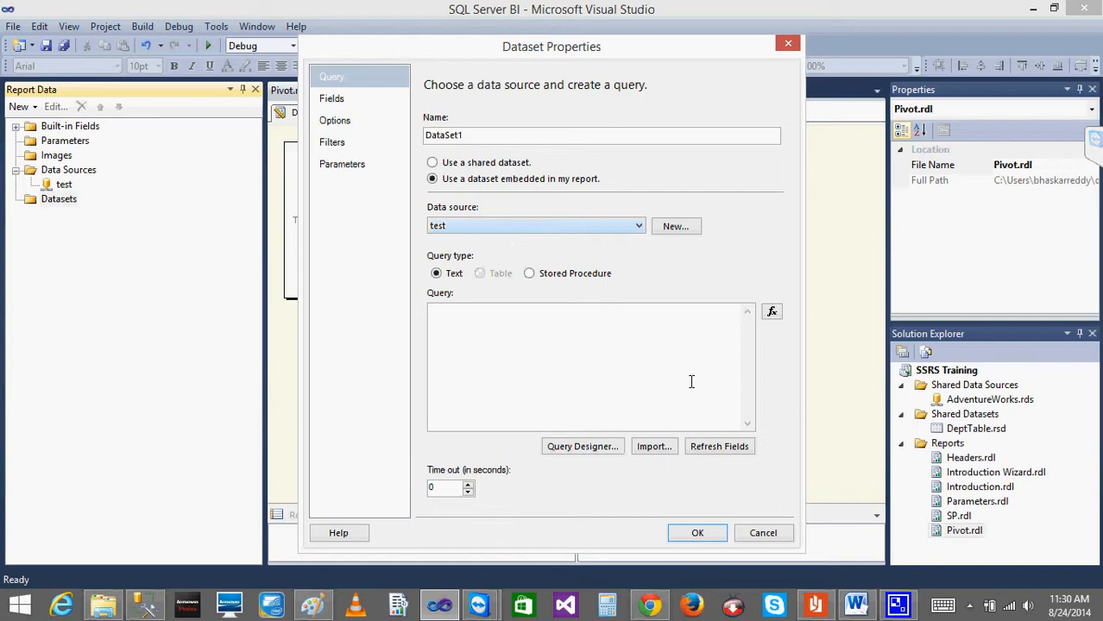
Using the Query Designer, add the Cmpny_Pivot and Cmpny tables to the dataset's query and remove Cmpny_Pivot again.
click(571, 451)
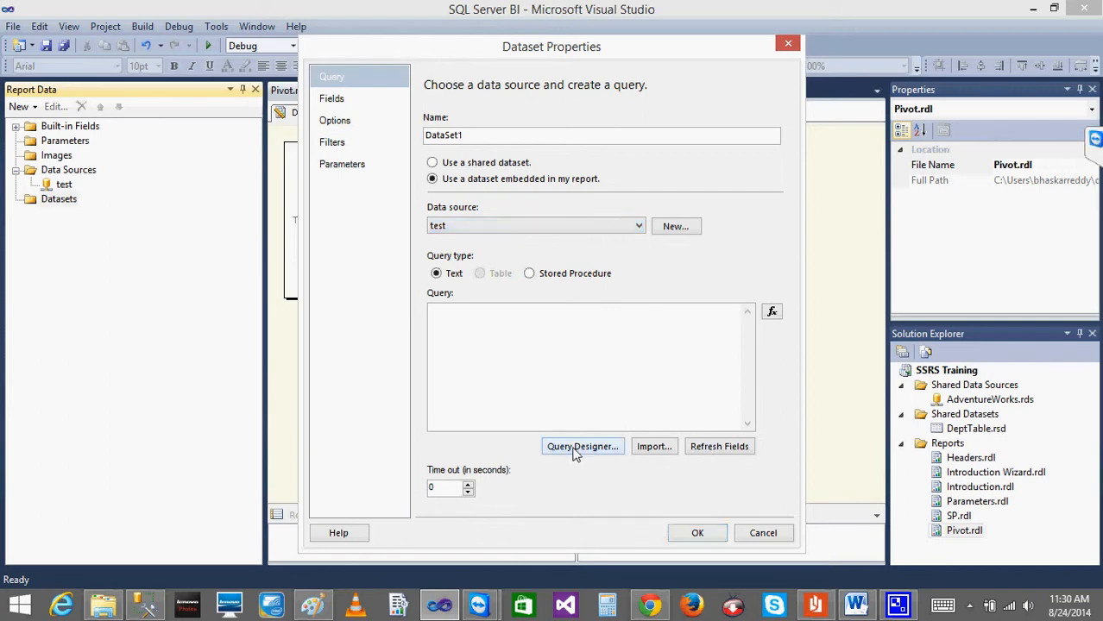
click(576, 89)
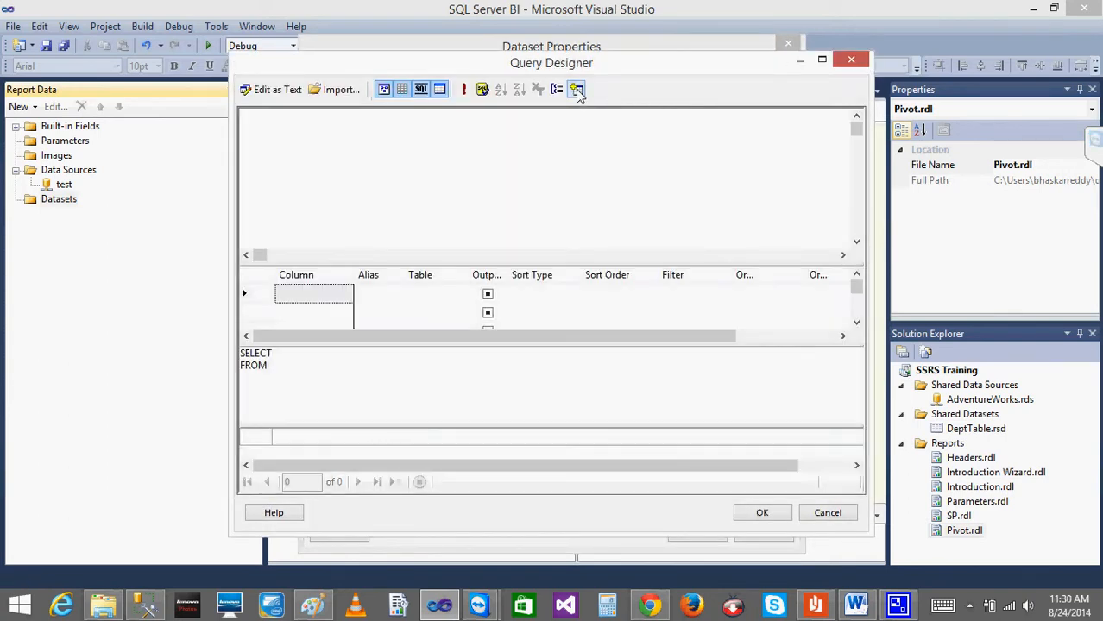
click(402, 236)
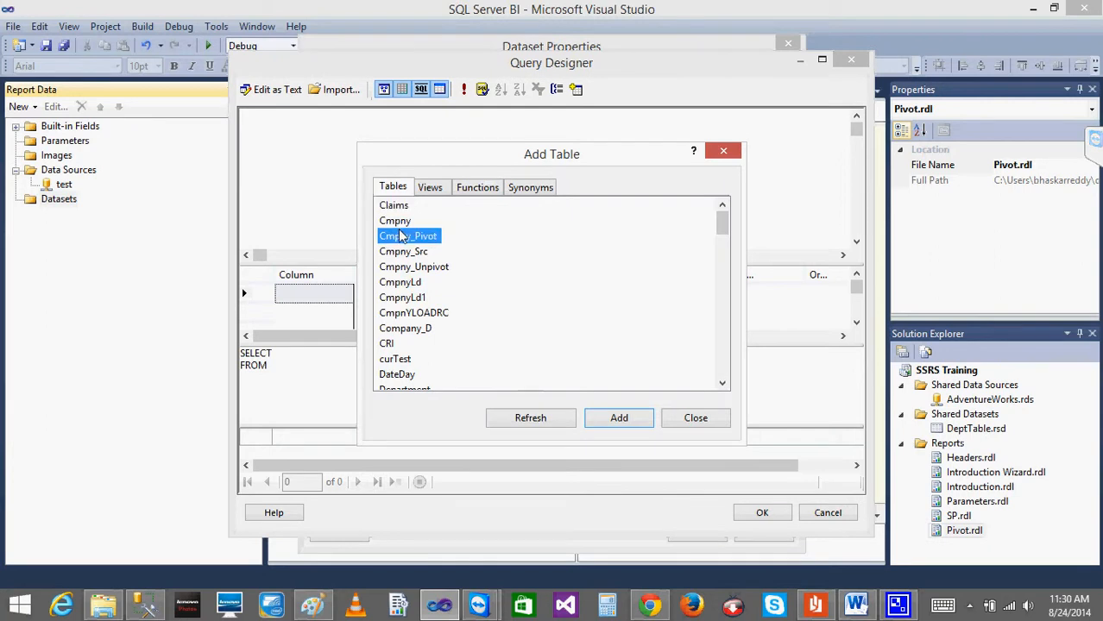
double_click(402, 236)
click(397, 223)
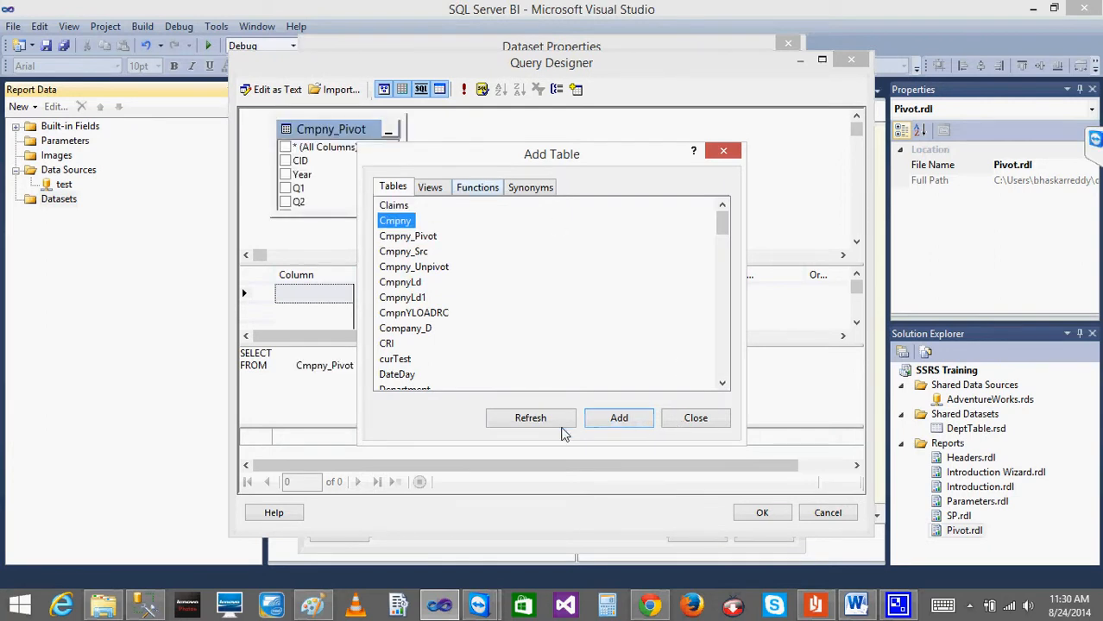
click(615, 418)
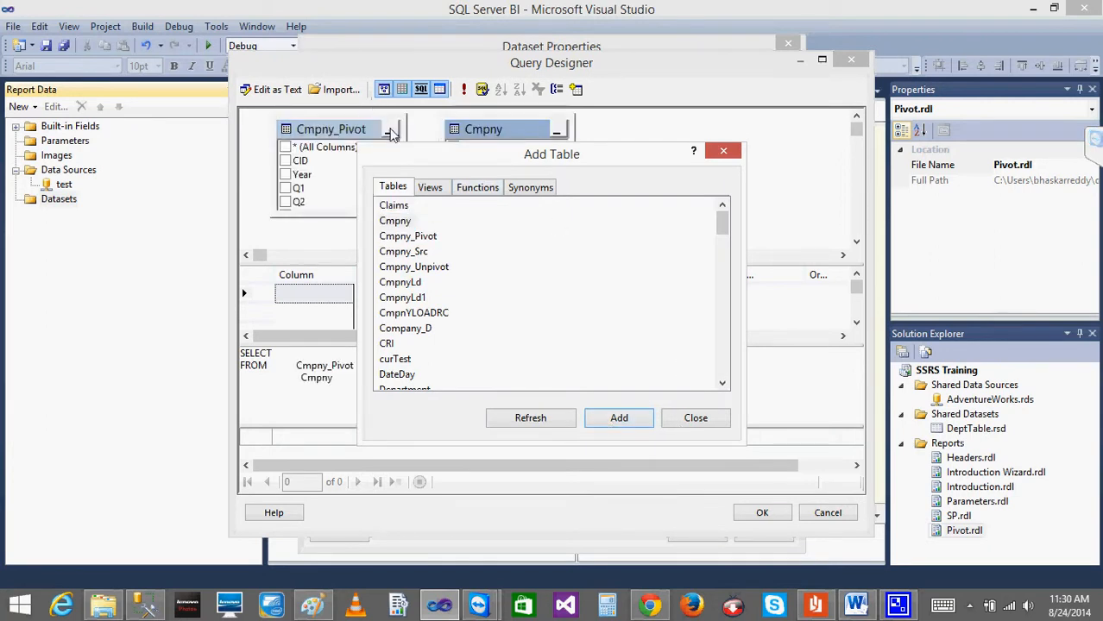
click(730, 153)
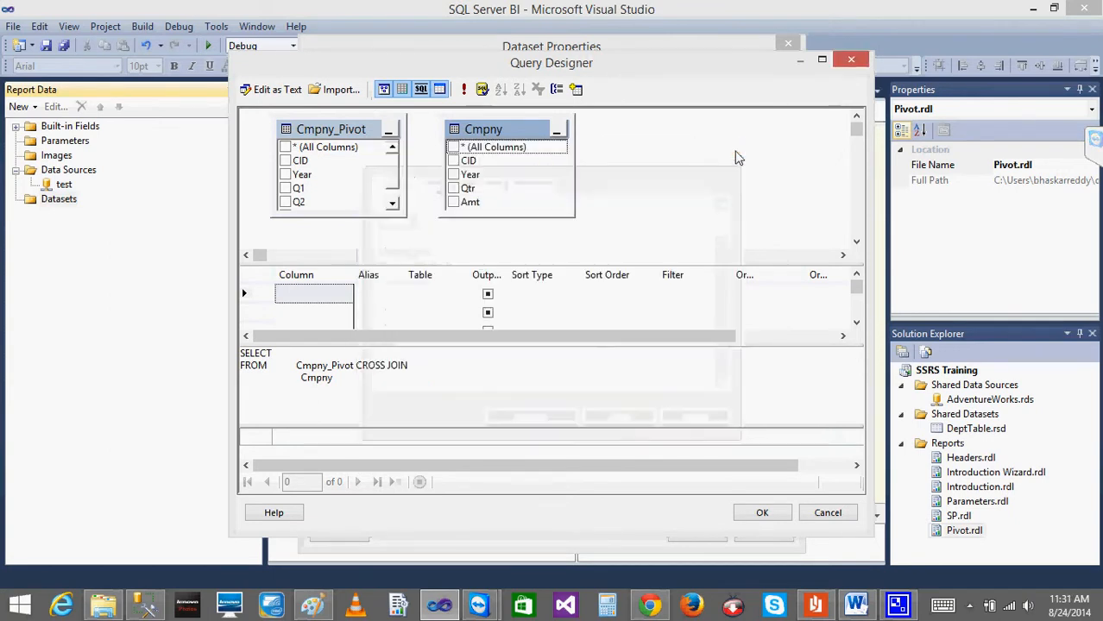
right_click(356, 127)
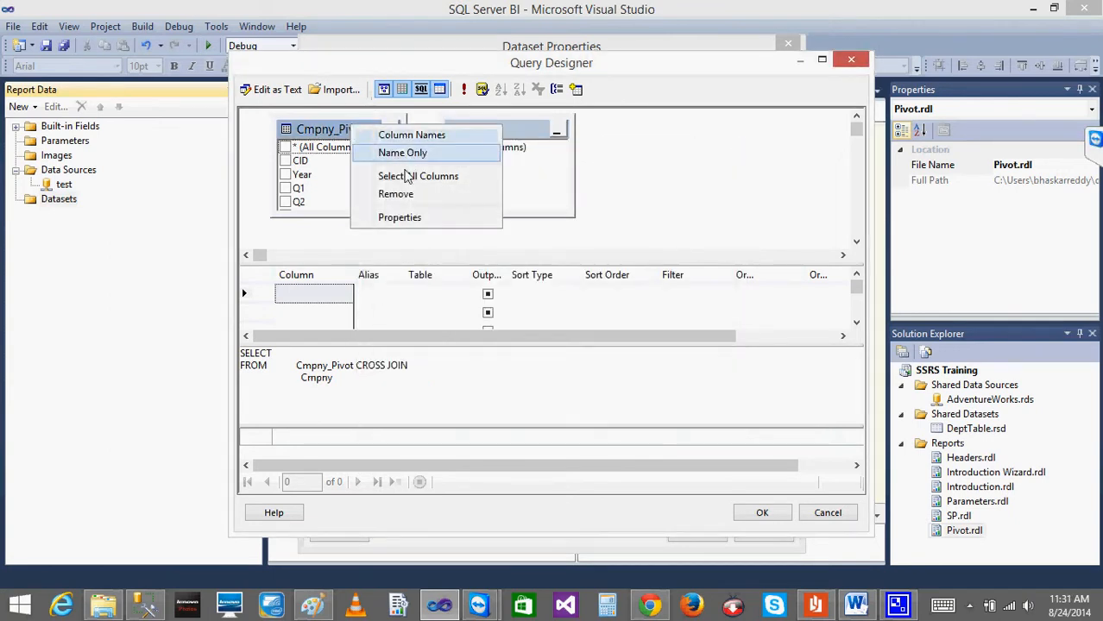
click(401, 197)
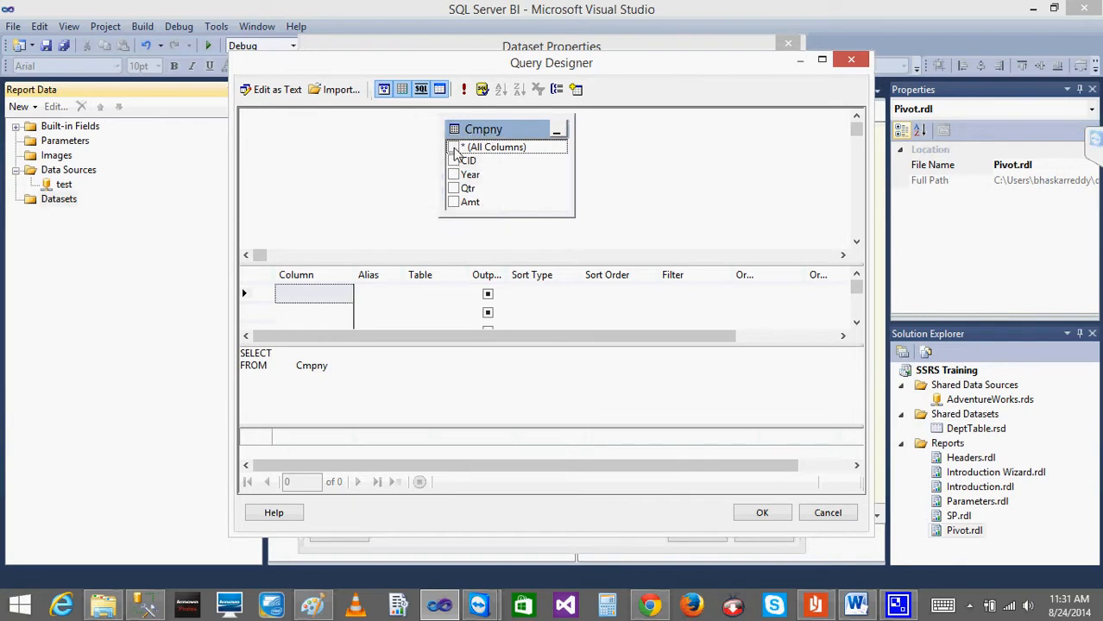
Include all columns of the Cmpny table in the query and run it.
click(453, 148)
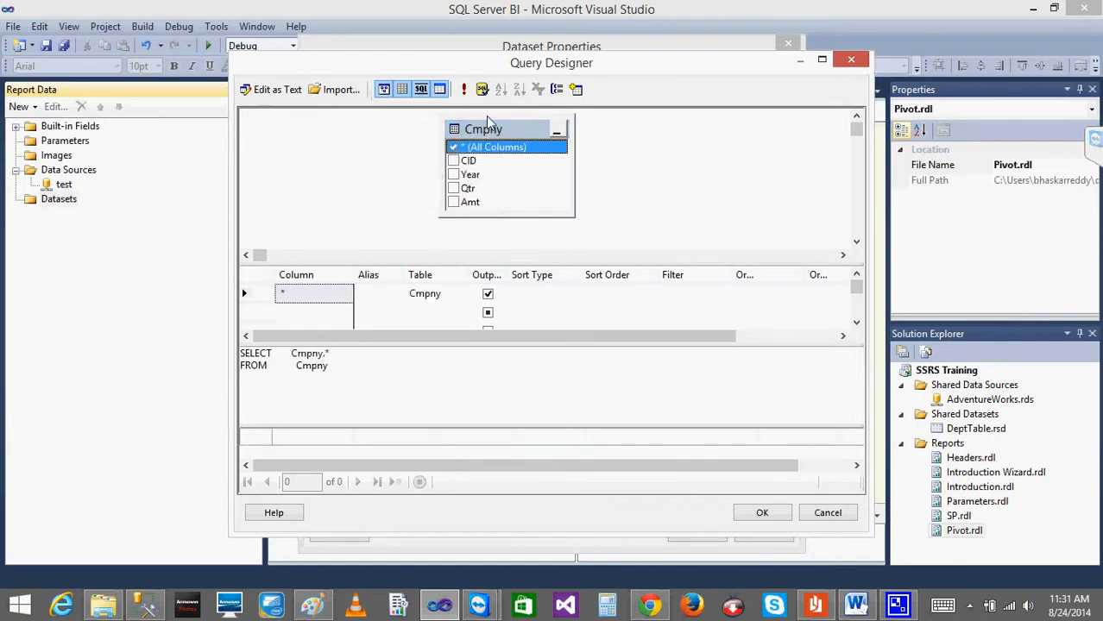
click(462, 90)
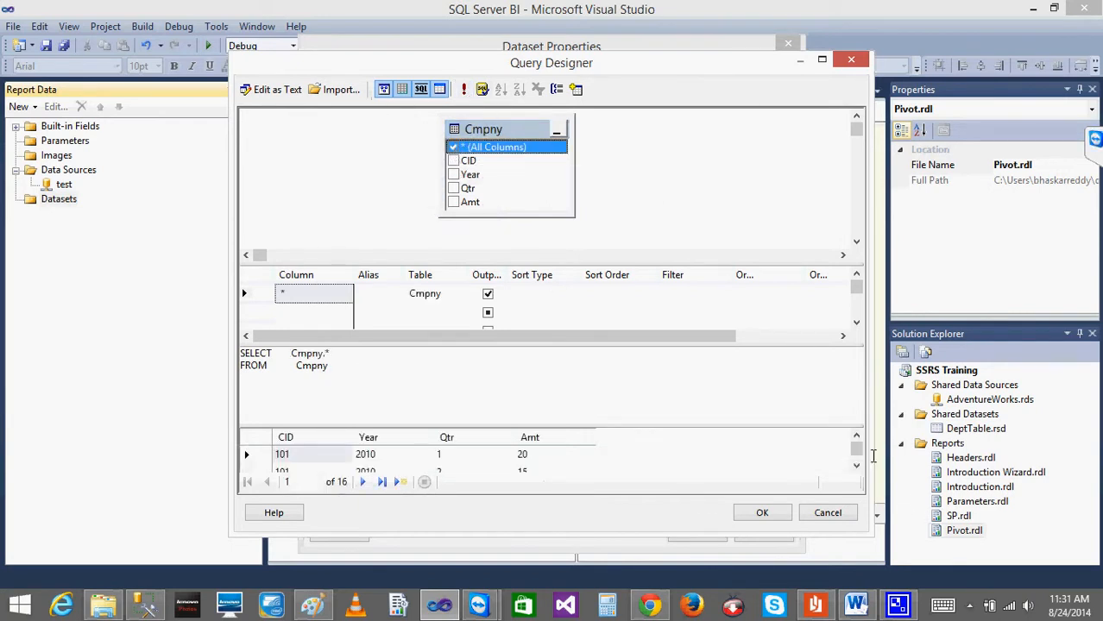
drag(782, 424, 775, 385)
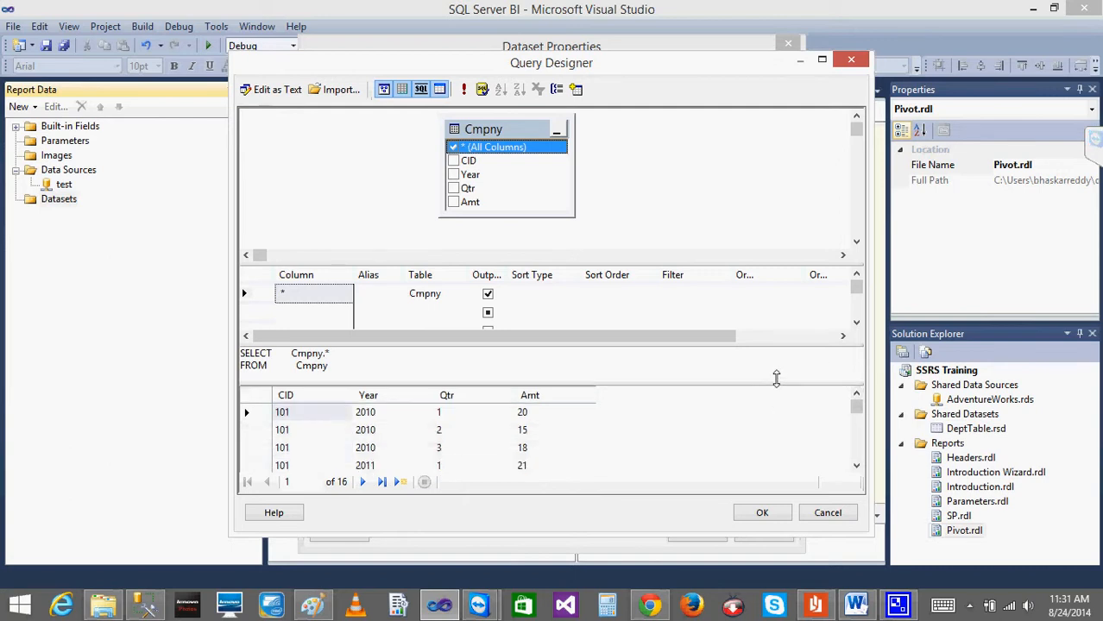
Examine the CID, Year, Qtr and Amt values in the first row of the query results.
click(324, 411)
click(369, 414)
click(472, 415)
click(524, 415)
click(298, 415)
click(372, 416)
click(435, 416)
click(535, 421)
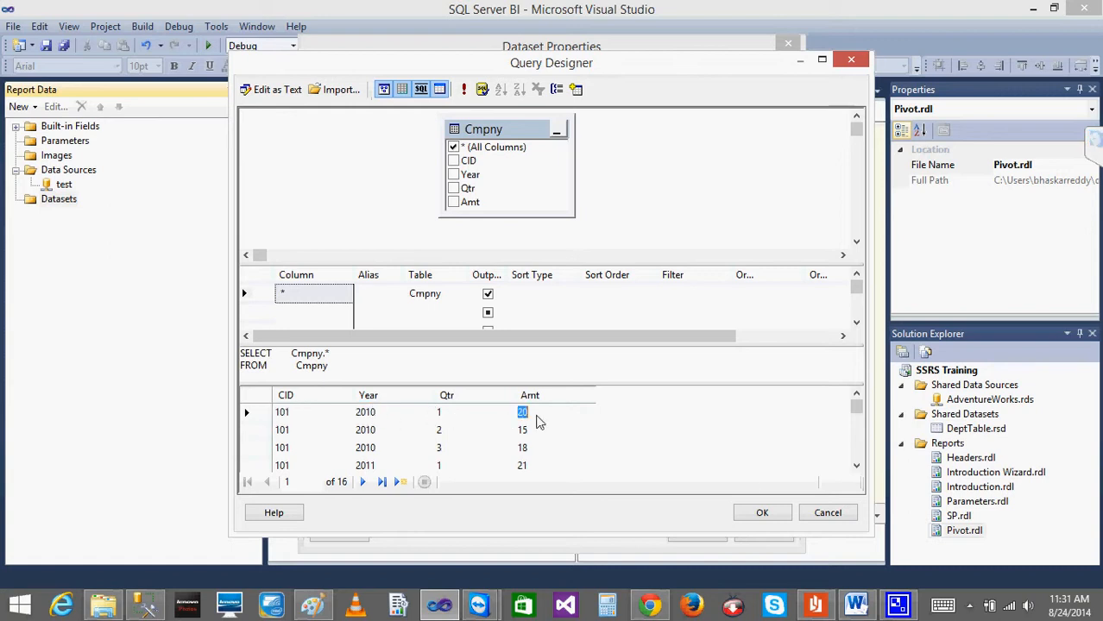
Accept the Cmpny query, name the dataset Company and create it.
click(760, 514)
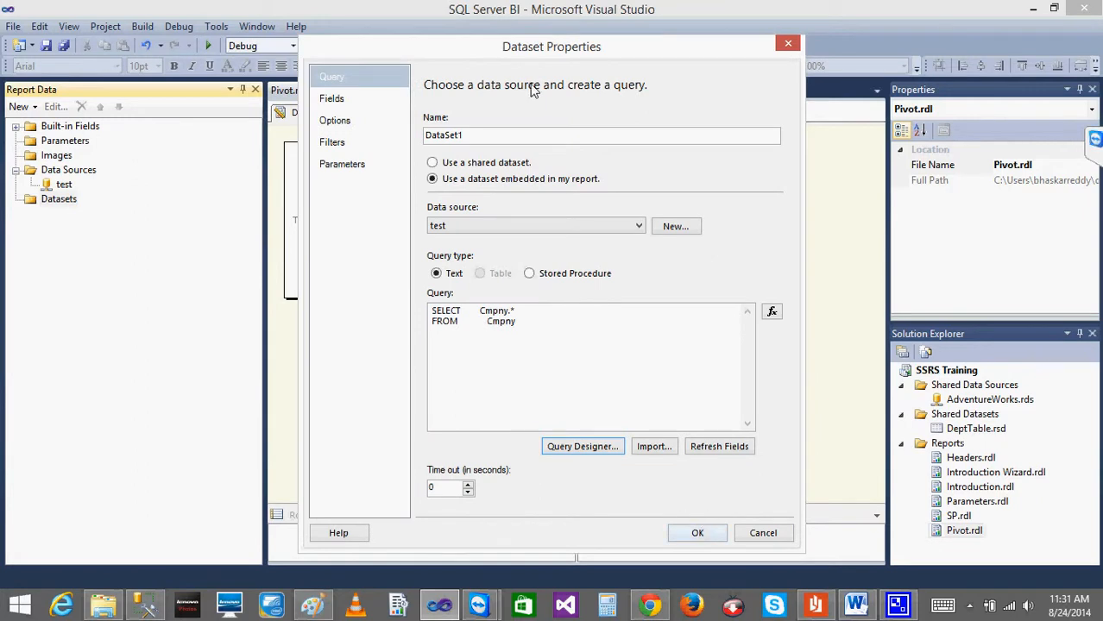
double_click(464, 133)
click(465, 133)
double_click(464, 132)
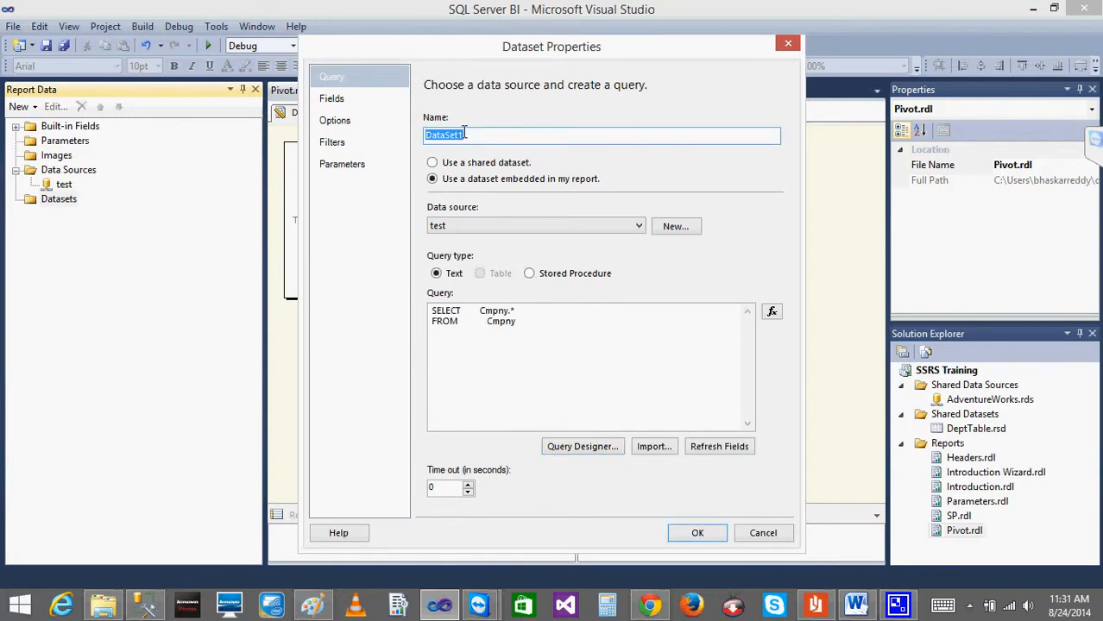
text(Company)
click(696, 532)
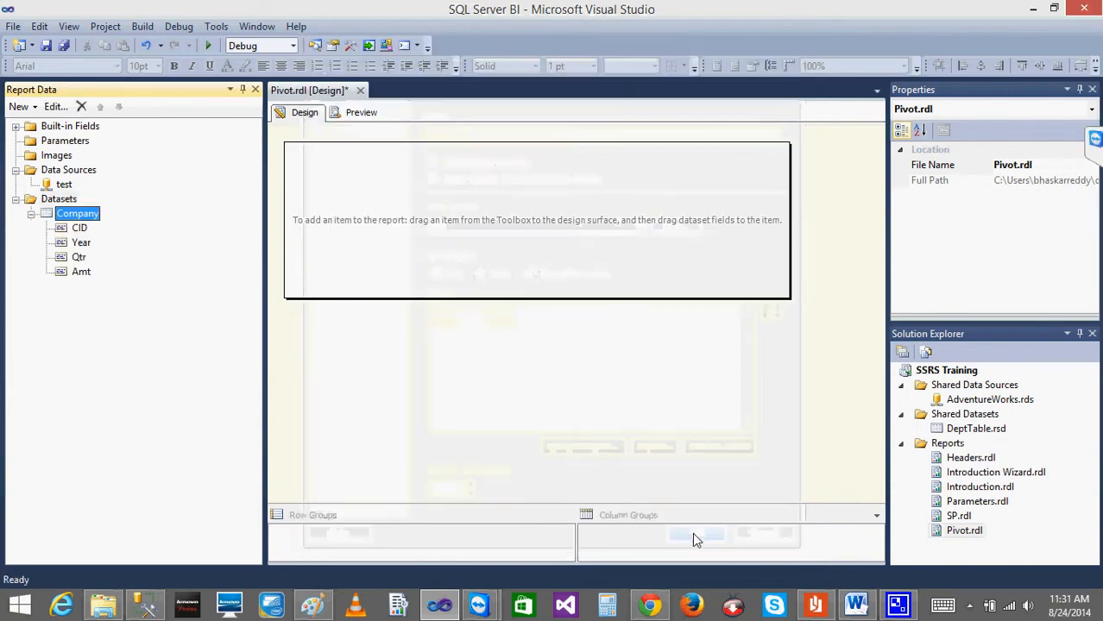
Insert a table in the report body and fill its columns with the CID, Year, Qtr and Amt fields.
right_click(401, 197)
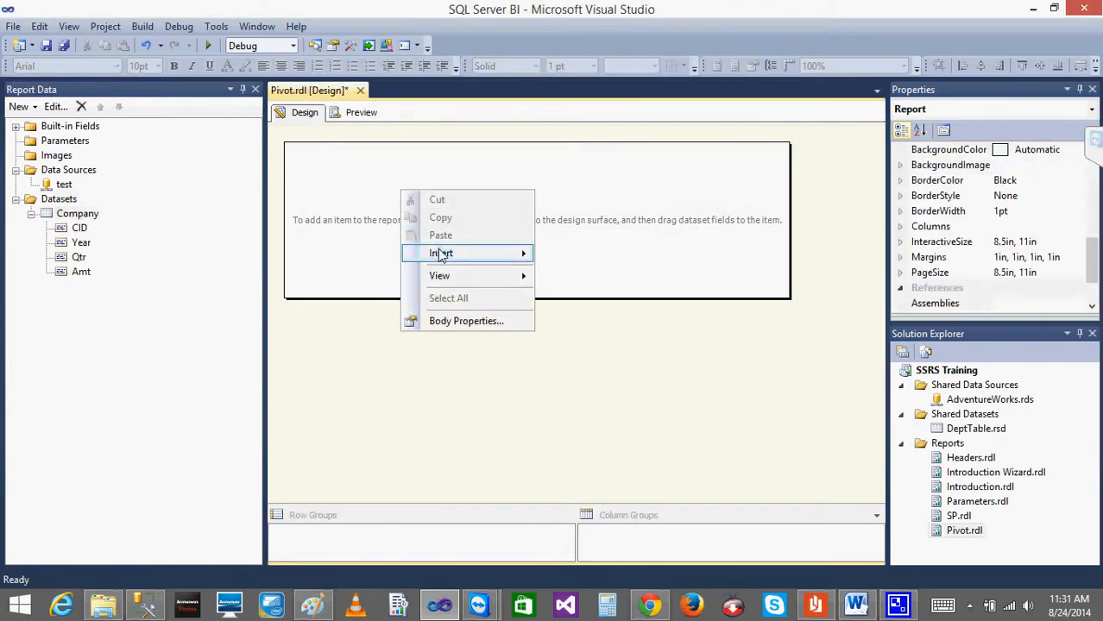
mouse_move(444, 253)
click(575, 290)
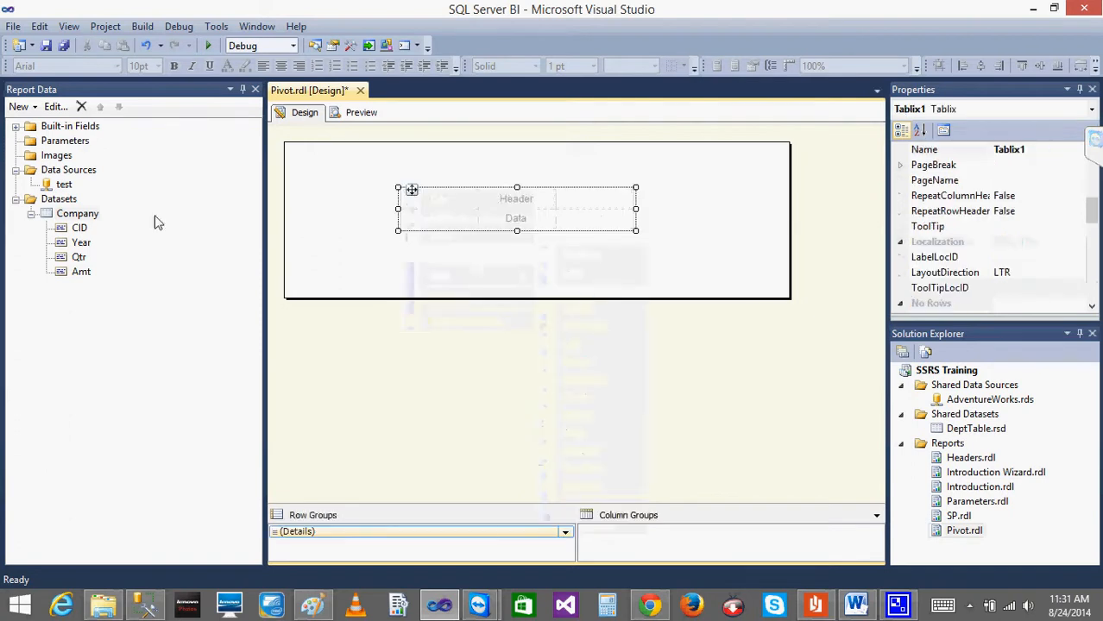
drag(61, 228, 451, 217)
drag(80, 244, 533, 207)
drag(79, 257, 577, 218)
drag(76, 274, 625, 225)
Try to preview the report, return to its design and close Visual Studio.
click(361, 115)
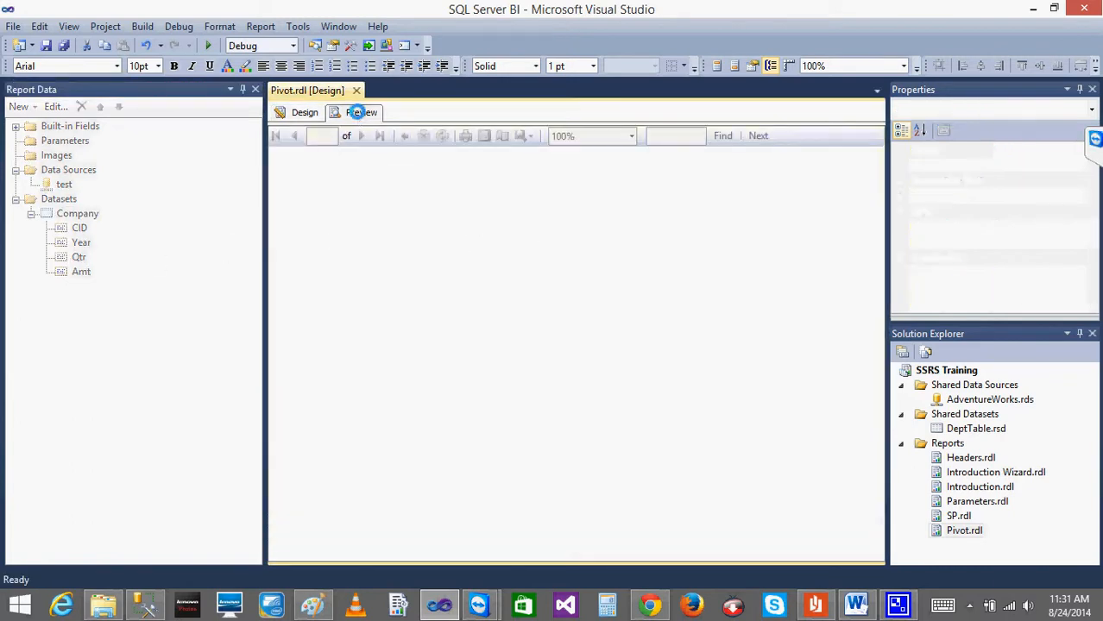
click(303, 113)
click(313, 606)
click(1080, 12)
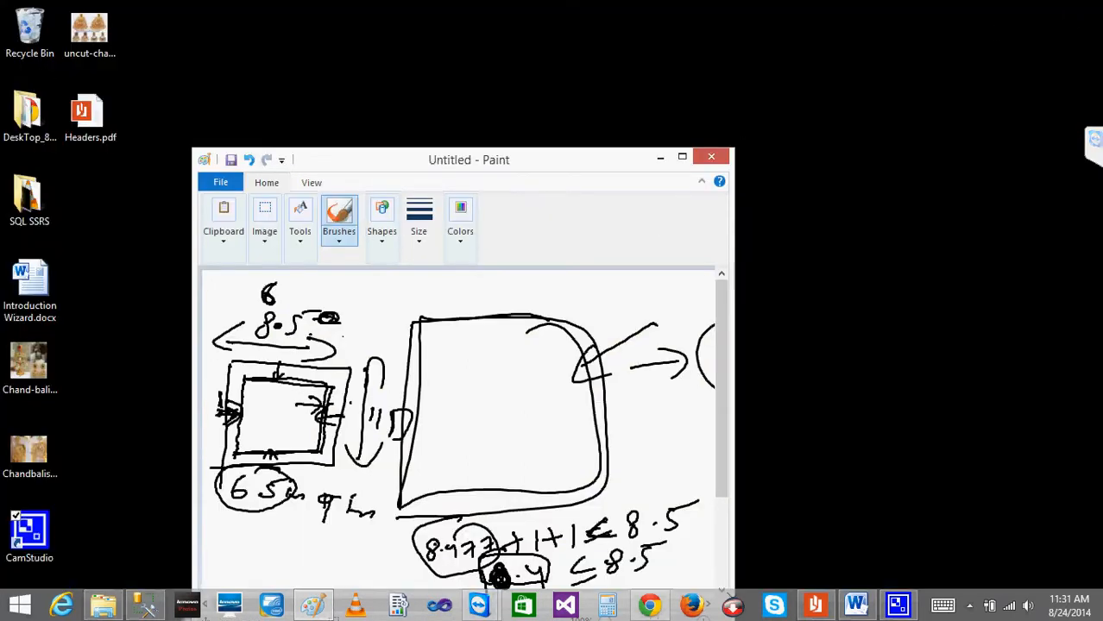
Start Visual Studio again and reopen the Pivot.rdl report of the SSRS Training project.
click(439, 606)
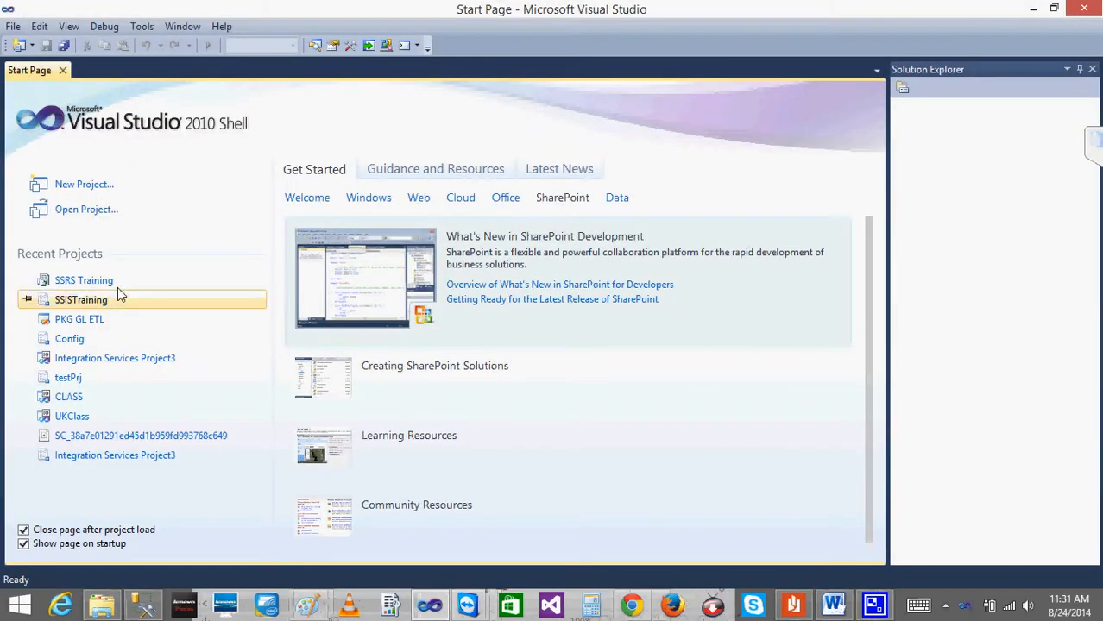
click(83, 282)
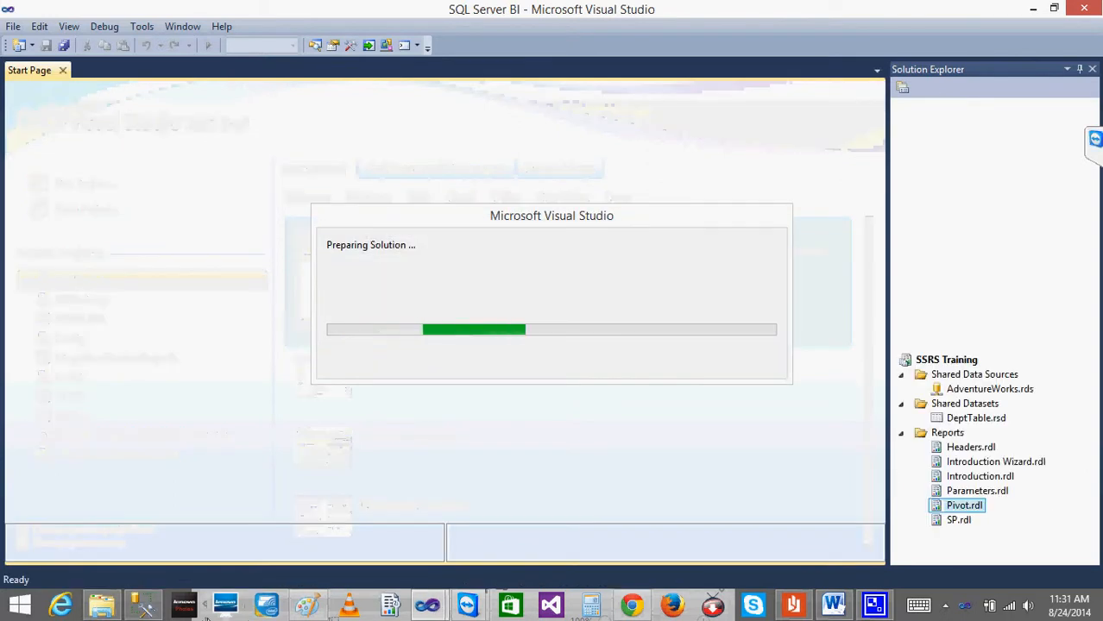
click(959, 517)
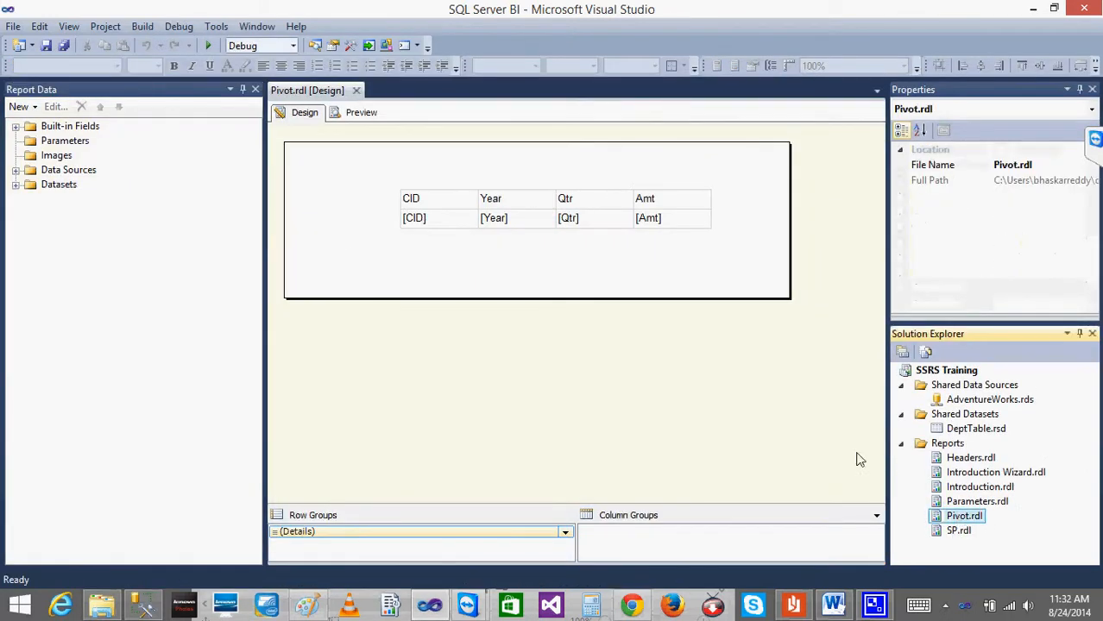
Preview the report to examine the rows of the CID, Year, Qtr and Amt table, and return to the design.
click(349, 115)
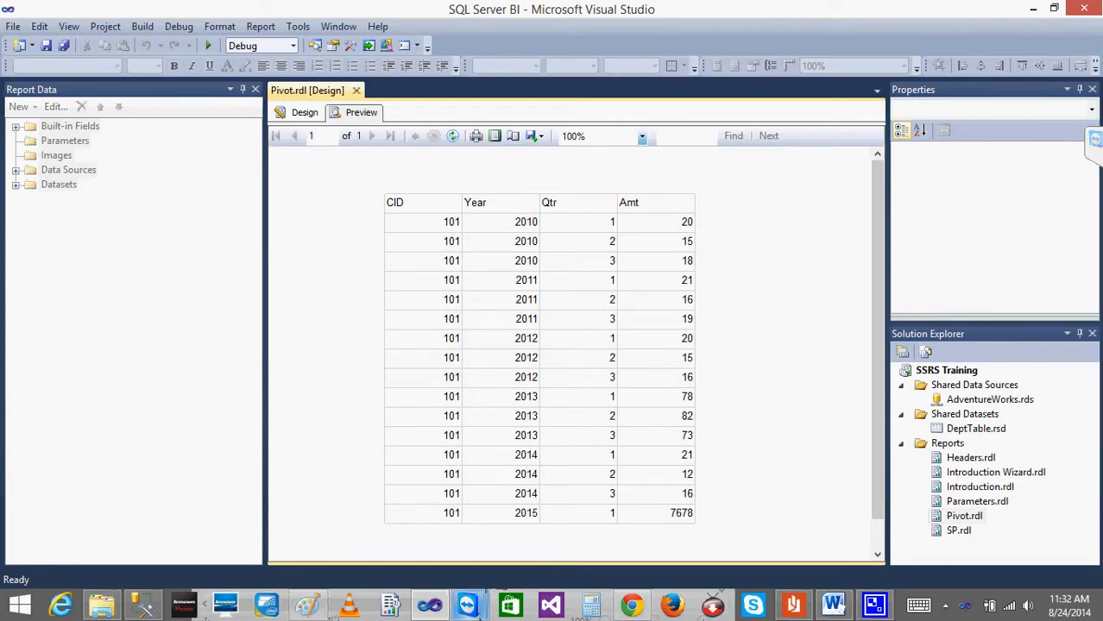
click(299, 116)
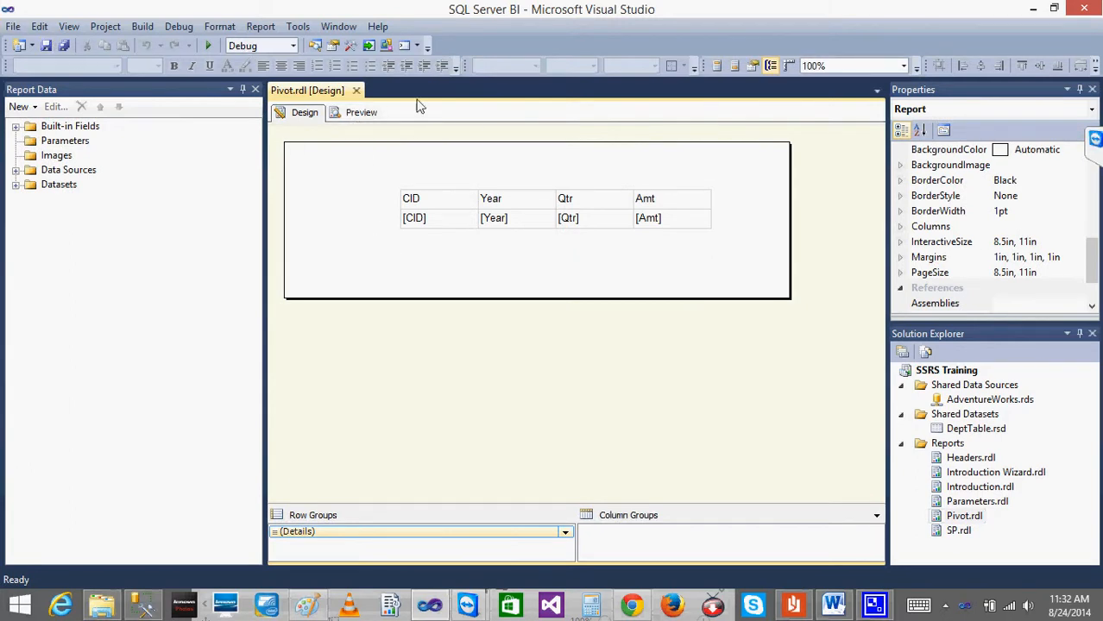
click(371, 115)
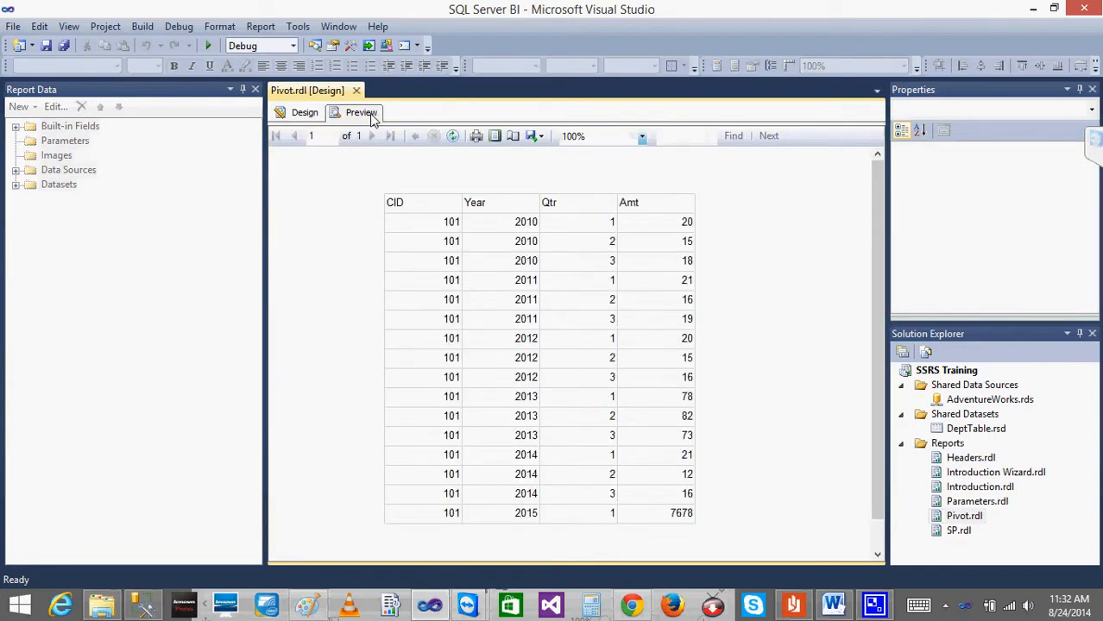
click(304, 113)
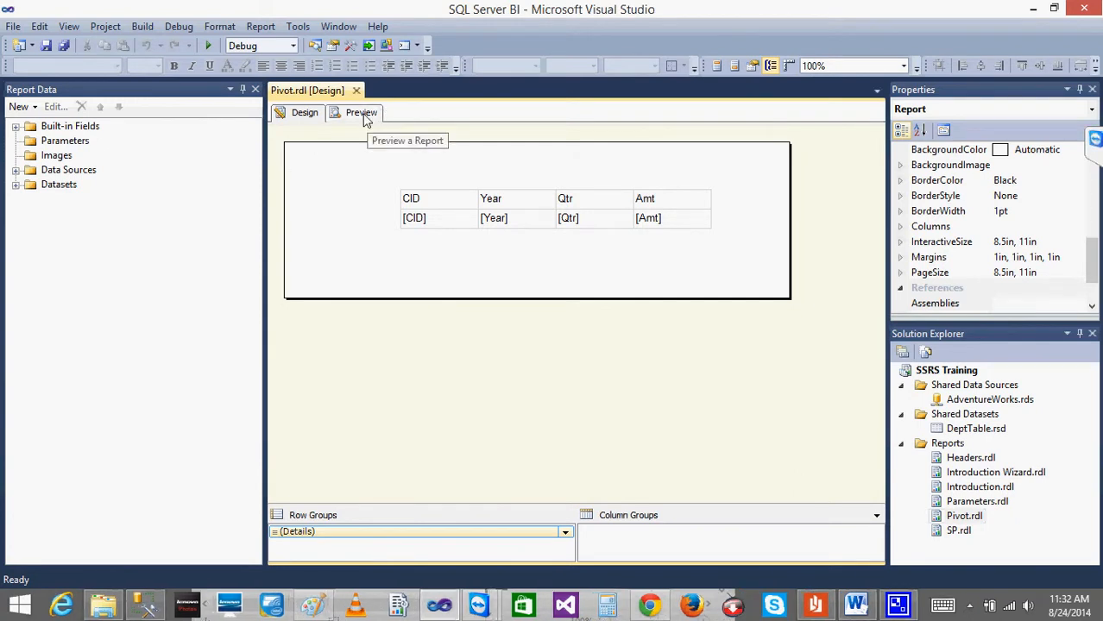
Switch to Paint, maximize its window and start a new blank picture.
click(318, 609)
click(682, 157)
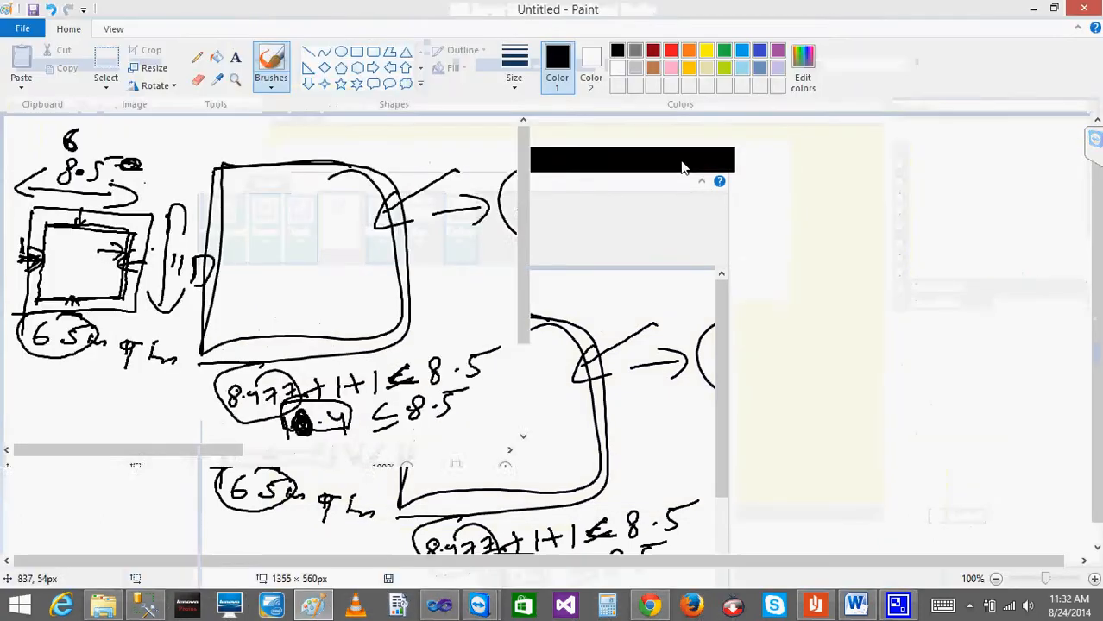
click(22, 28)
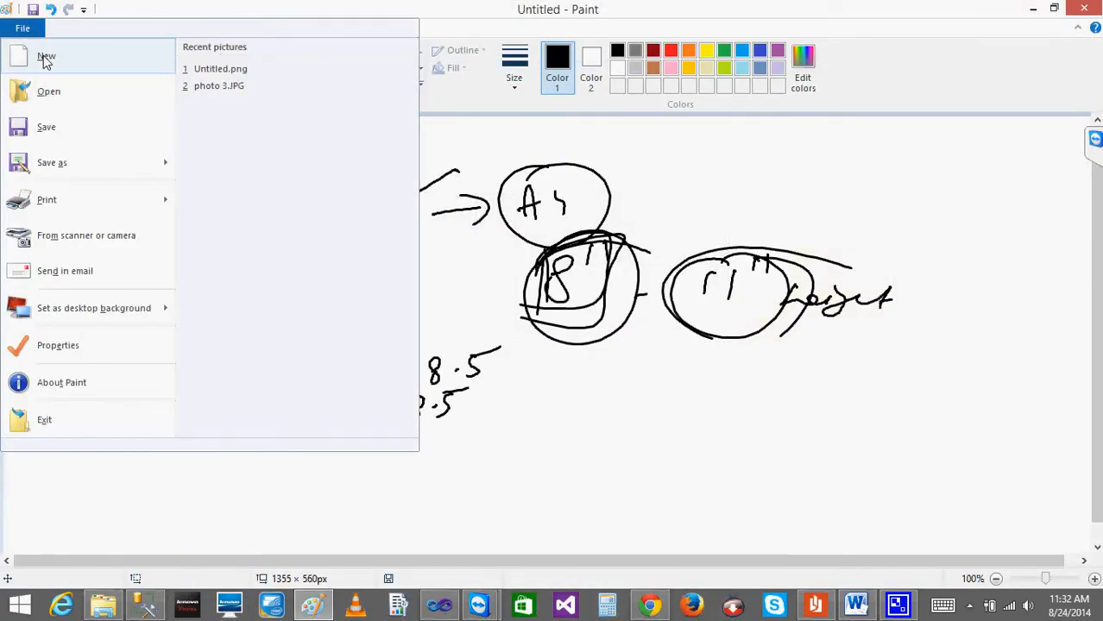
click(41, 56)
click(569, 304)
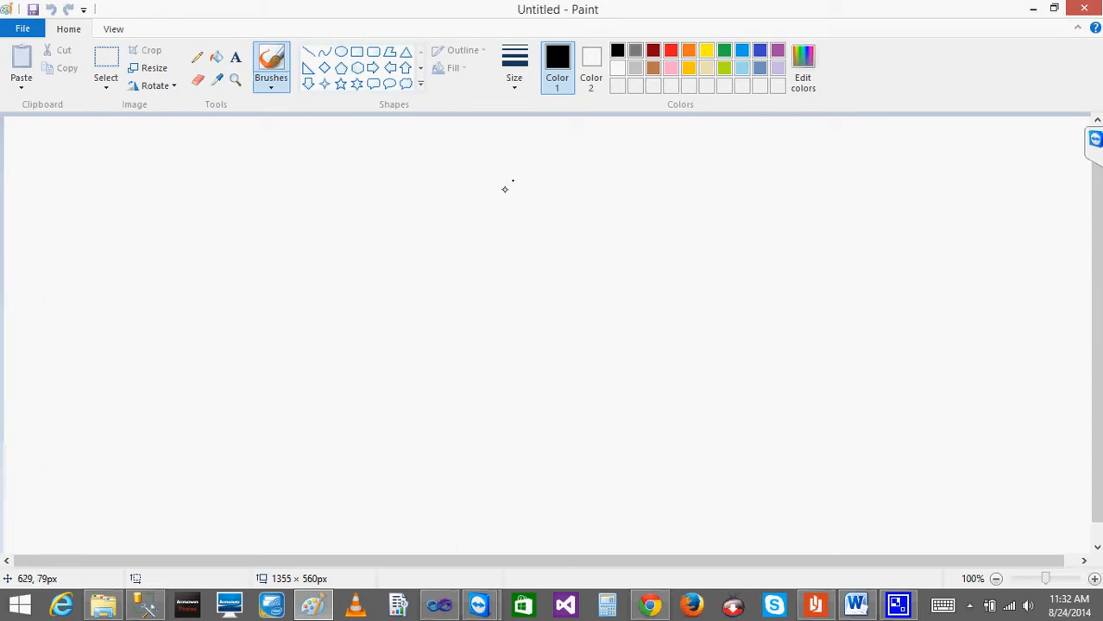
Handwrite the source column headings Cid, Year, Qtr and Amt across the upper part of the canvas.
drag(217, 211, 206, 235)
mouse_move(244, 215)
mouse_down()
mouse_move(236, 233)
mouse_move(235, 217)
mouse_up()
mouse_move(265, 202)
mouse_down()
mouse_move(256, 227)
mouse_move(272, 234)
mouse_up()
drag(335, 208, 348, 215)
mouse_move(366, 202)
mouse_down()
mouse_move(346, 237)
mouse_move(388, 229)
mouse_up()
drag(466, 228, 552, 218)
mouse_move(643, 231)
mouse_down()
mouse_move(656, 218)
mouse_move(709, 224)
mouse_move(709, 208)
mouse_up()
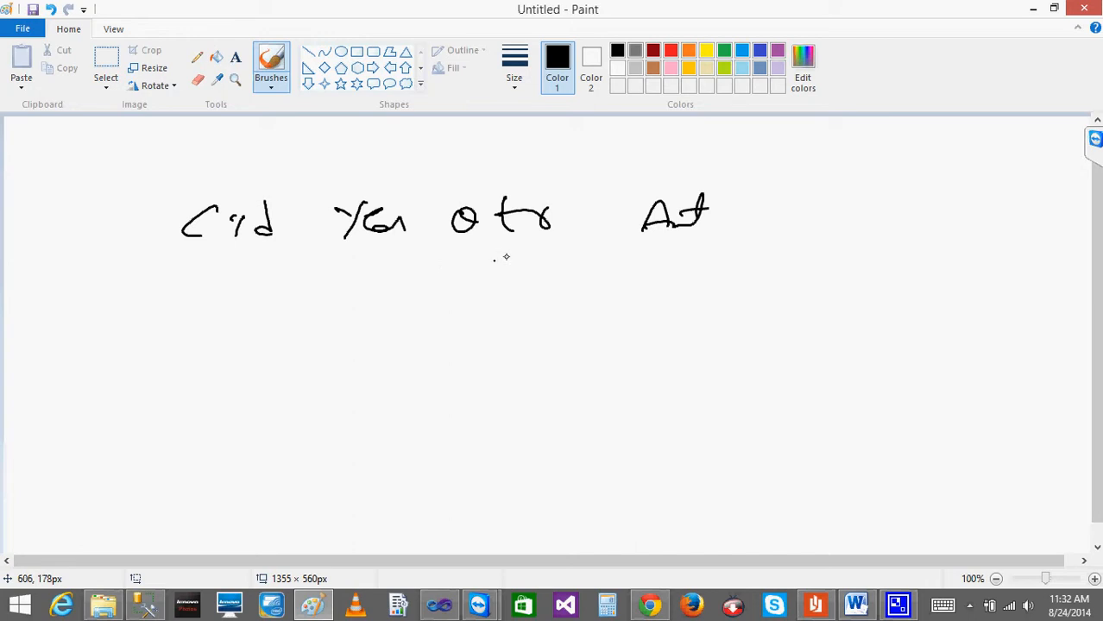
Handwrite three rows for company 101 and year 2010 with quarters 1, 2, 3 and amounts 10, 20, 30.
mouse_move(211, 276)
mouse_down()
mouse_move(223, 297)
mouse_move(209, 349)
mouse_move(252, 343)
mouse_move(232, 403)
mouse_move(250, 399)
mouse_up()
drag(271, 383, 270, 412)
click(325, 345)
mouse_move(353, 281)
mouse_down()
mouse_move(390, 295)
mouse_move(353, 336)
mouse_move(423, 334)
mouse_move(393, 390)
mouse_move(431, 393)
mouse_move(510, 276)
mouse_move(513, 390)
mouse_up()
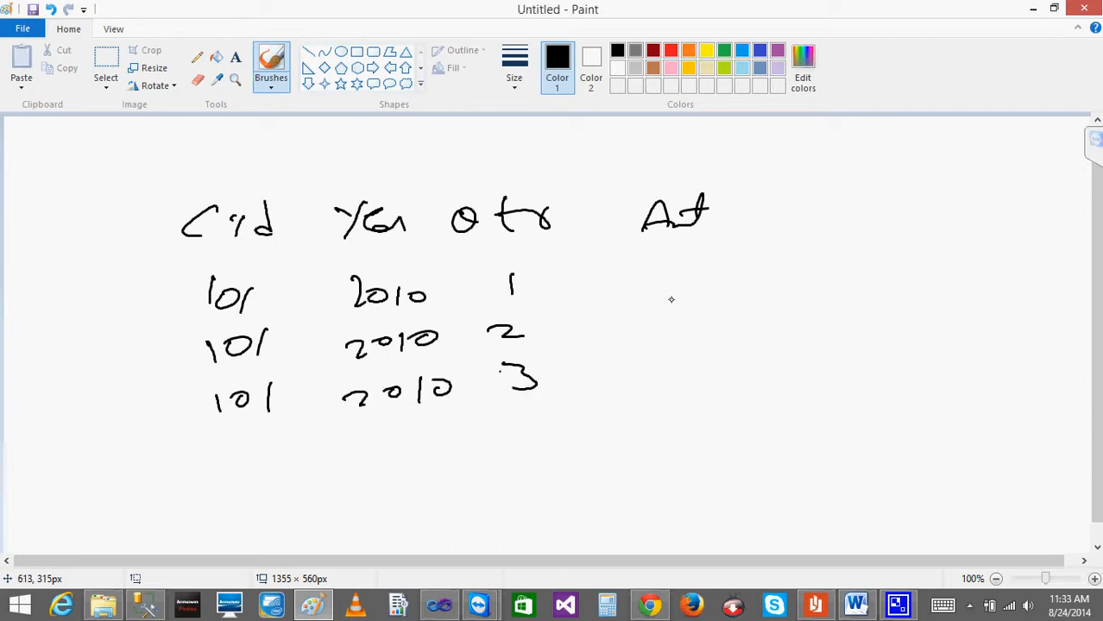
drag(666, 276, 664, 278)
drag(638, 319, 648, 334)
drag(684, 317, 681, 319)
drag(645, 364, 647, 387)
drag(704, 367, 700, 369)
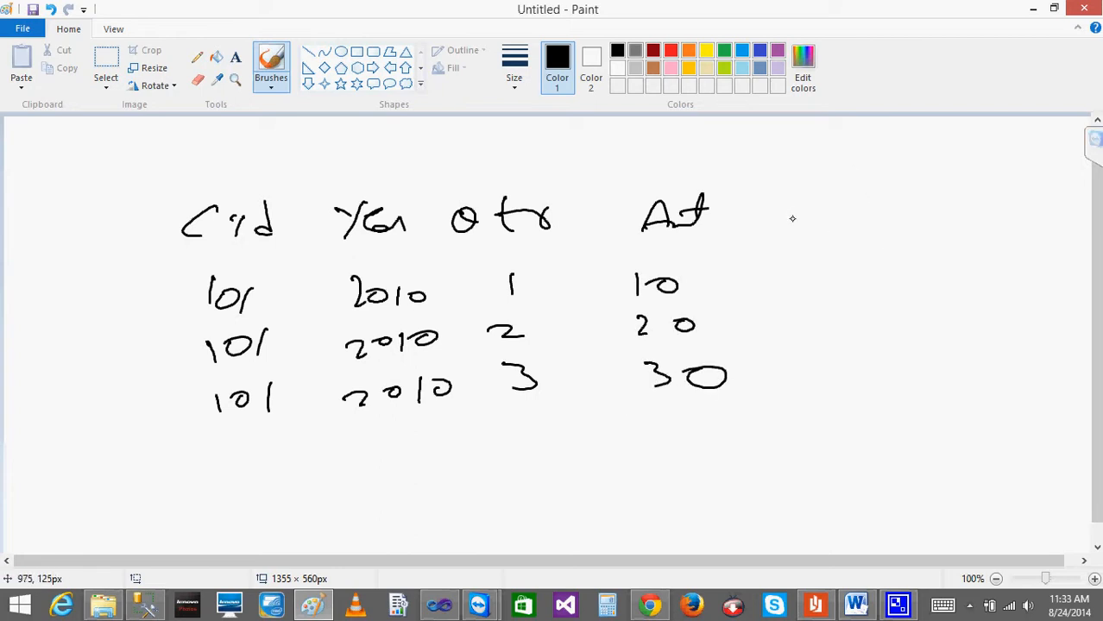
Handwrite the pivoted headings Cid, Year, Q1, Q2 and Q3 below the sample rows, after a partial set beside Amt.
mouse_move(800, 220)
mouse_down()
mouse_move(804, 239)
mouse_move(826, 245)
mouse_move(932, 235)
mouse_move(952, 245)
mouse_up()
drag(976, 231, 975, 233)
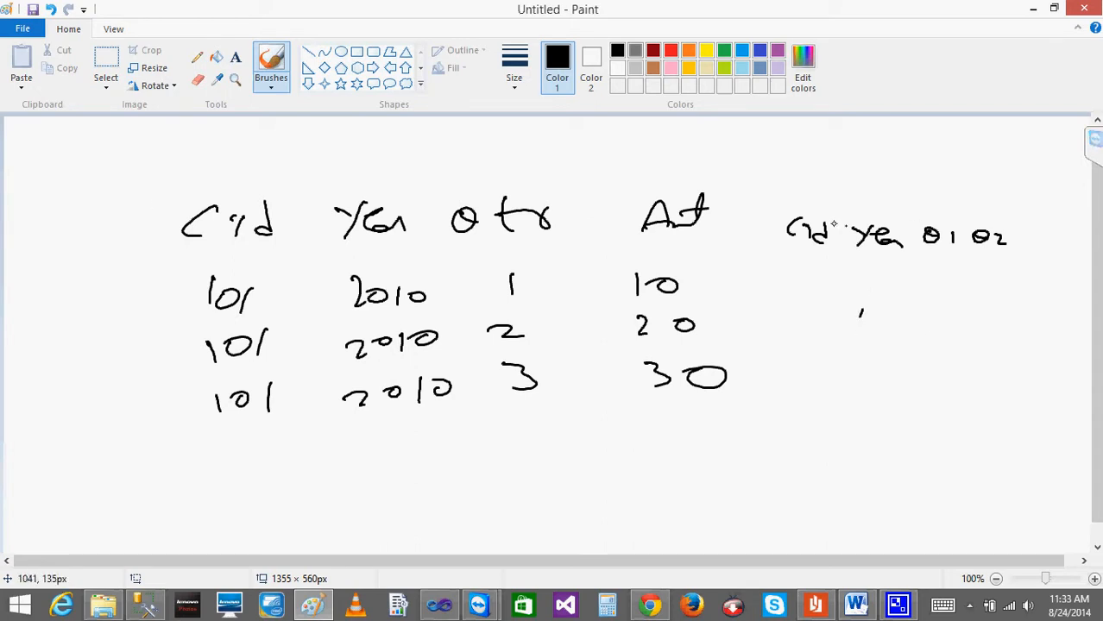
drag(204, 450, 204, 464)
mouse_move(267, 448)
mouse_down()
mouse_move(285, 466)
mouse_move(302, 443)
mouse_move(359, 447)
mouse_move(380, 466)
mouse_move(428, 445)
mouse_up()
mouse_move(437, 447)
mouse_down()
mouse_move(454, 464)
mouse_move(506, 443)
mouse_move(528, 466)
mouse_up()
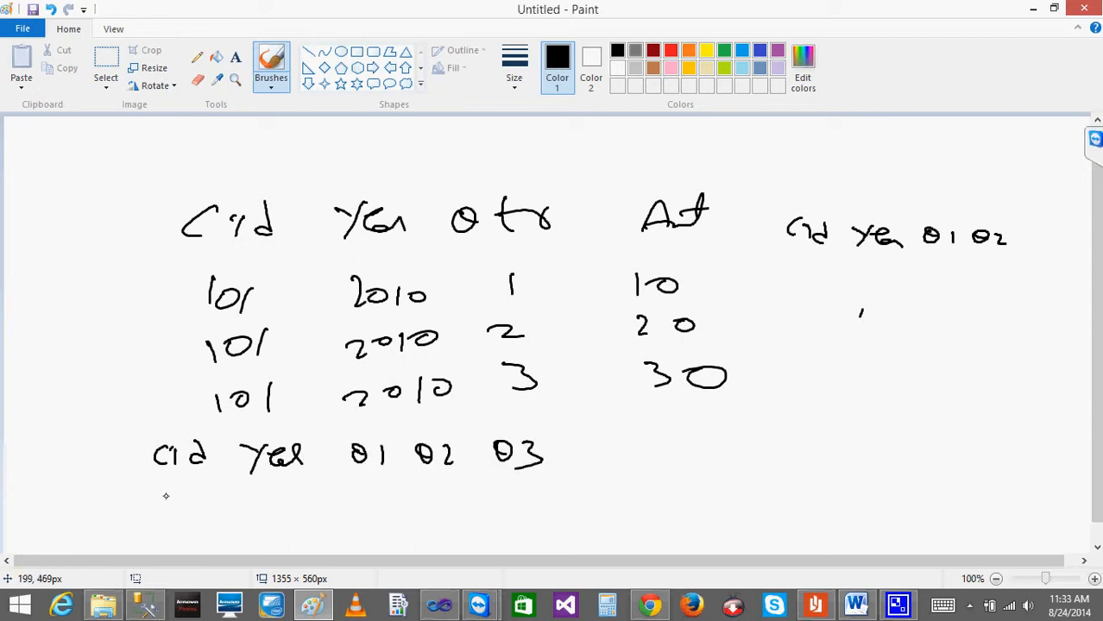
Handwrite the pivoted row 101, 2010, 10, 20, 30 and draw a frame around the pivoted table.
drag(183, 495, 209, 515)
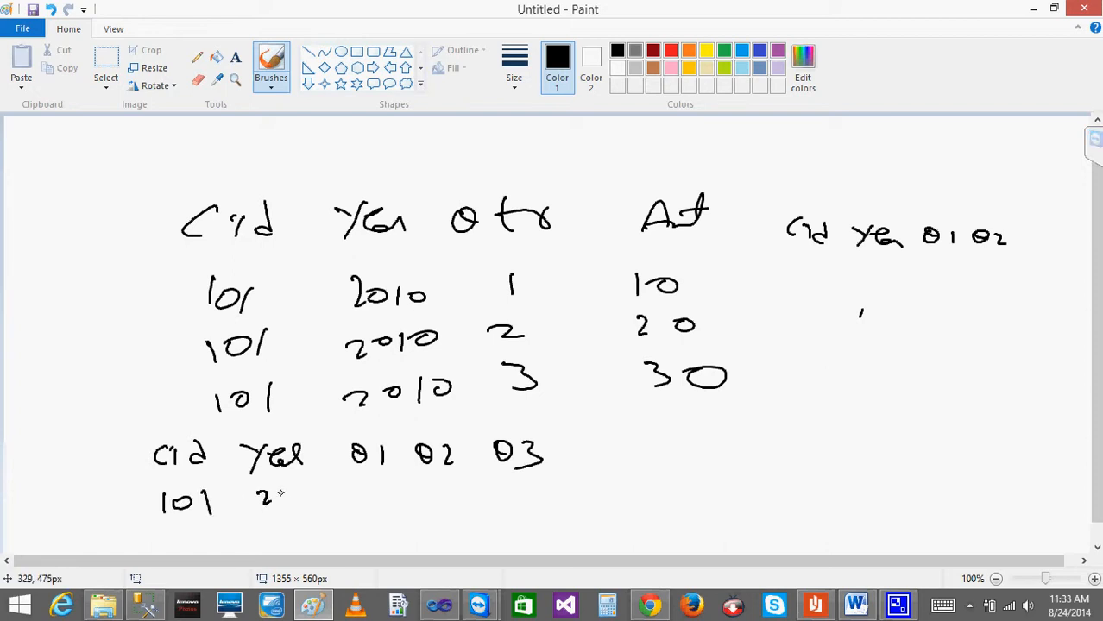
click(332, 493)
drag(315, 489, 377, 502)
drag(400, 487, 450, 500)
mouse_move(466, 483)
mouse_down()
mouse_move(523, 500)
mouse_move(552, 485)
mouse_up()
click(417, 511)
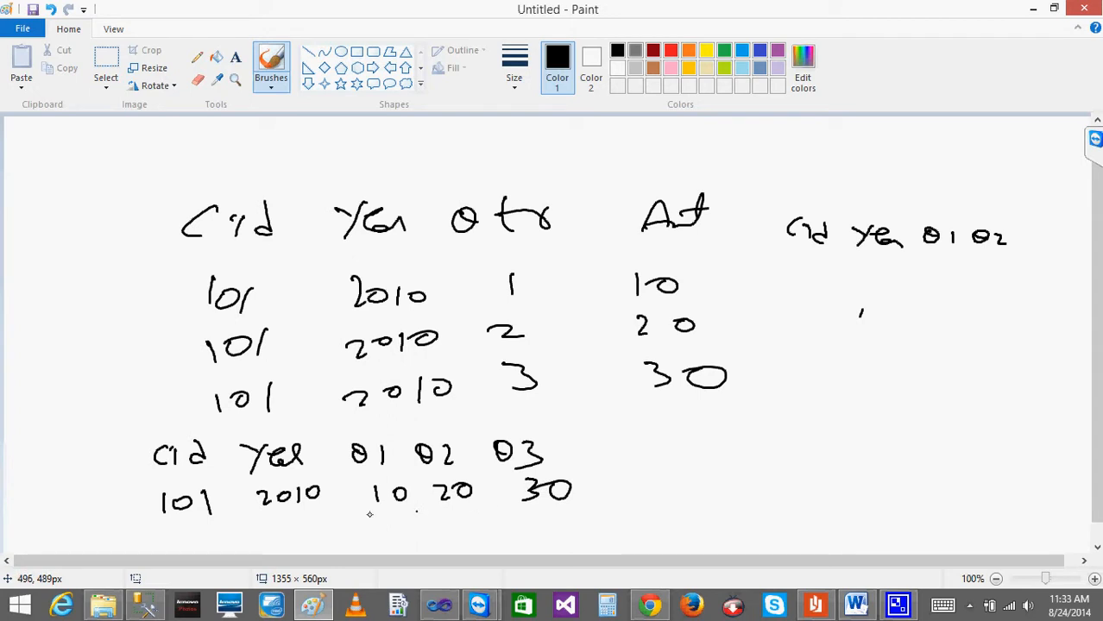
mouse_move(130, 516)
mouse_down()
mouse_move(192, 423)
mouse_move(630, 457)
mouse_move(290, 547)
mouse_move(113, 514)
mouse_move(130, 508)
mouse_up()
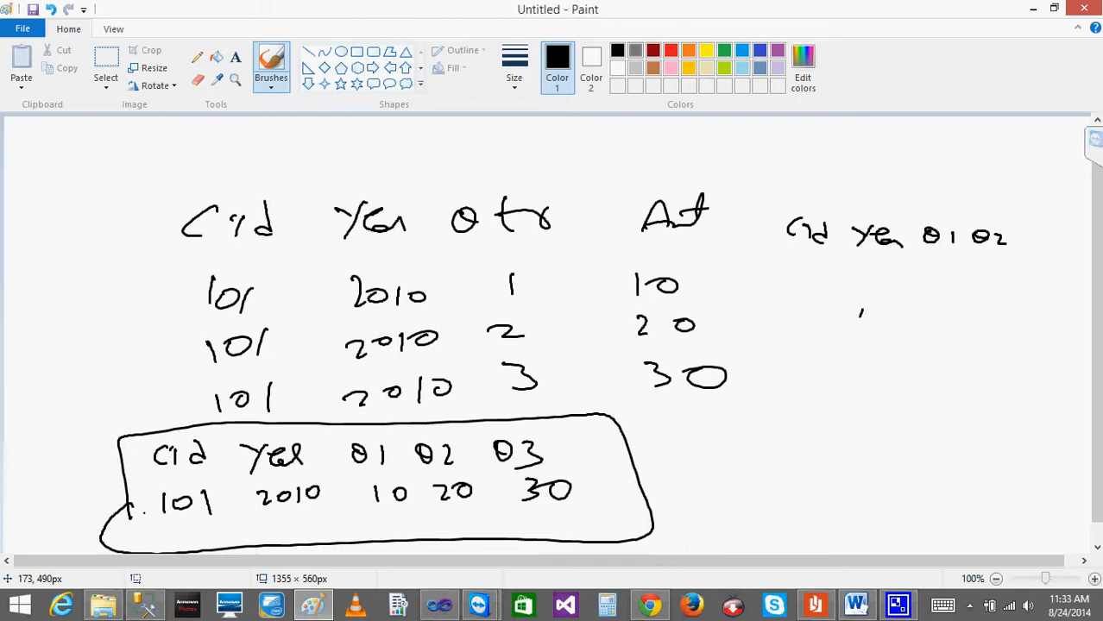
Return to the report design in Visual Studio and insert a matrix below the table.
click(1034, 11)
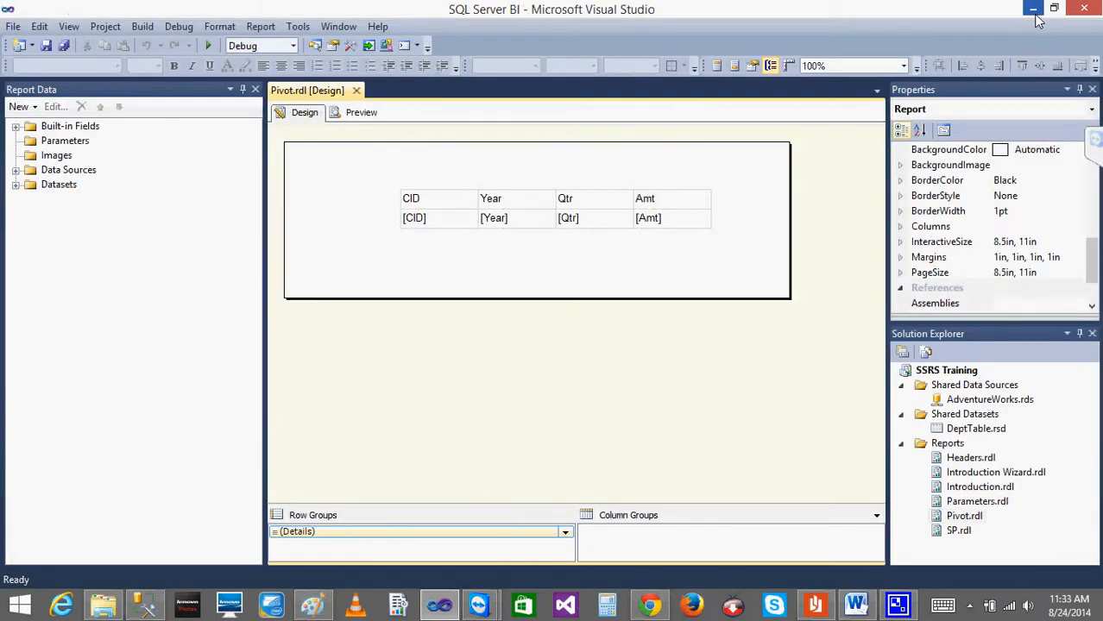
click(431, 258)
right_click(431, 257)
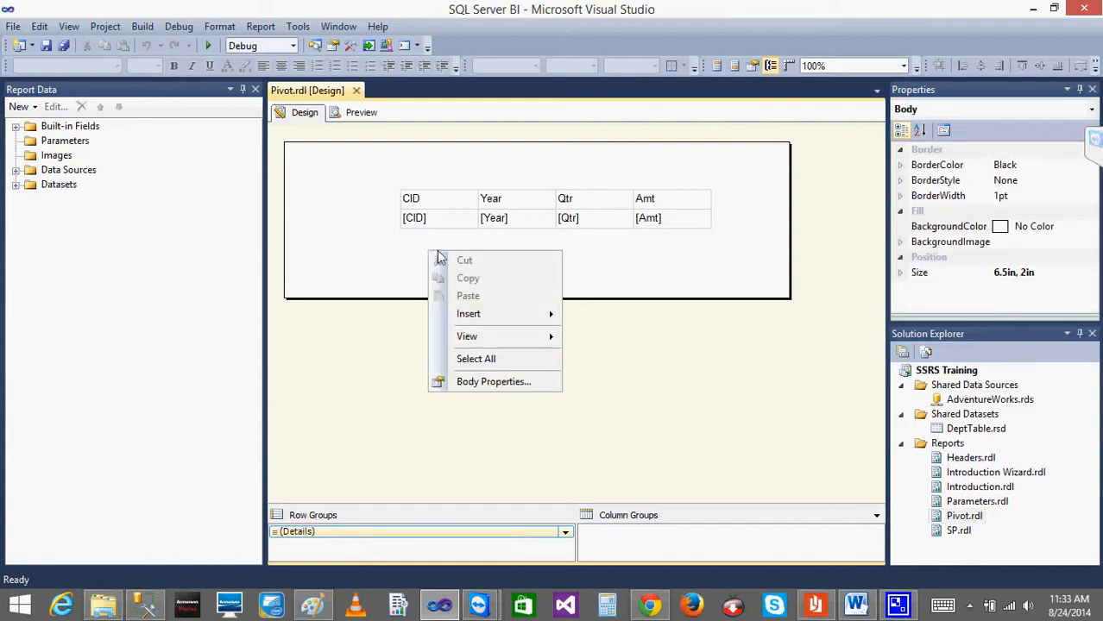
mouse_move(505, 313)
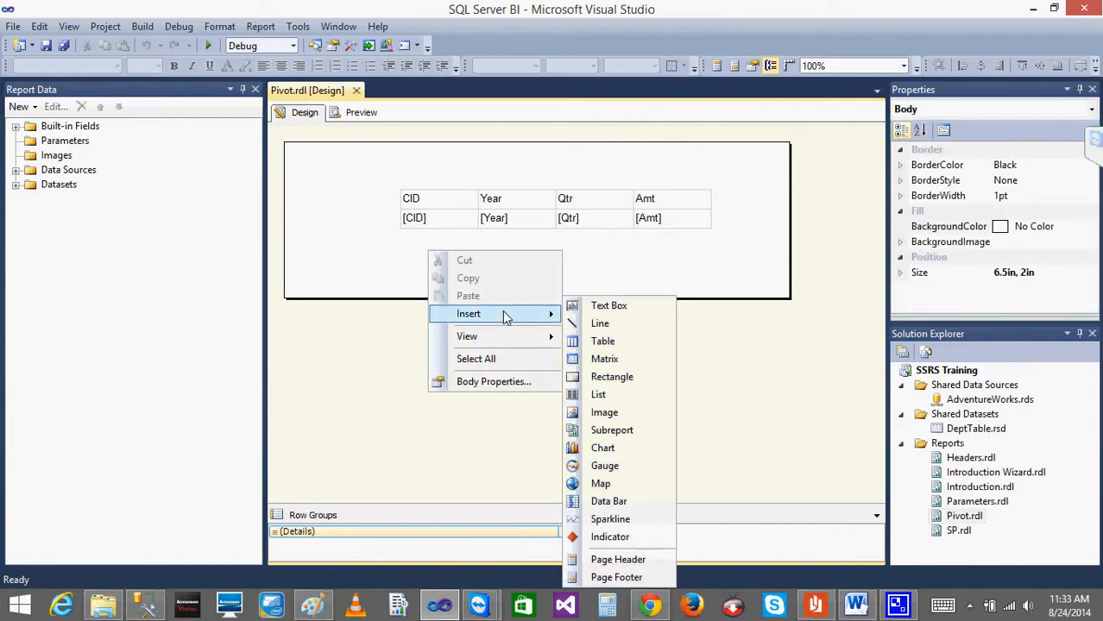
click(603, 360)
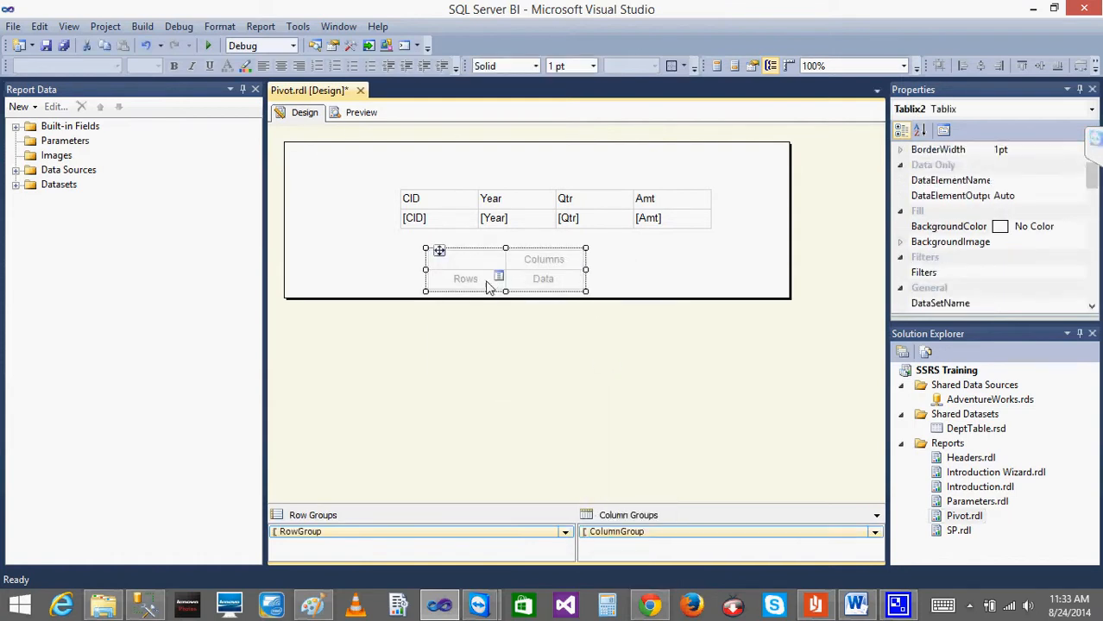
Switch to Paint and circle the year 2010, the Q1 to Q3 headings and their amounts in the pivoted table.
click(313, 606)
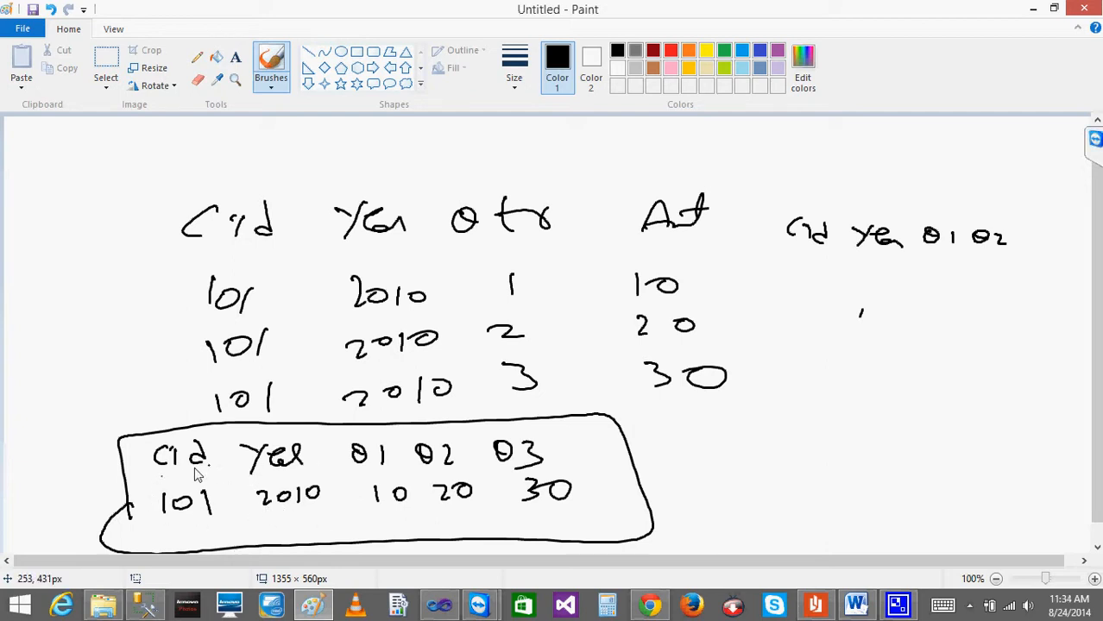
mouse_move(277, 487)
mouse_down()
mouse_move(263, 527)
mouse_move(333, 493)
mouse_move(272, 483)
mouse_up()
mouse_move(356, 467)
mouse_down()
mouse_move(559, 470)
mouse_move(522, 437)
mouse_move(333, 449)
mouse_move(418, 524)
mouse_move(608, 479)
mouse_move(337, 480)
mouse_up()
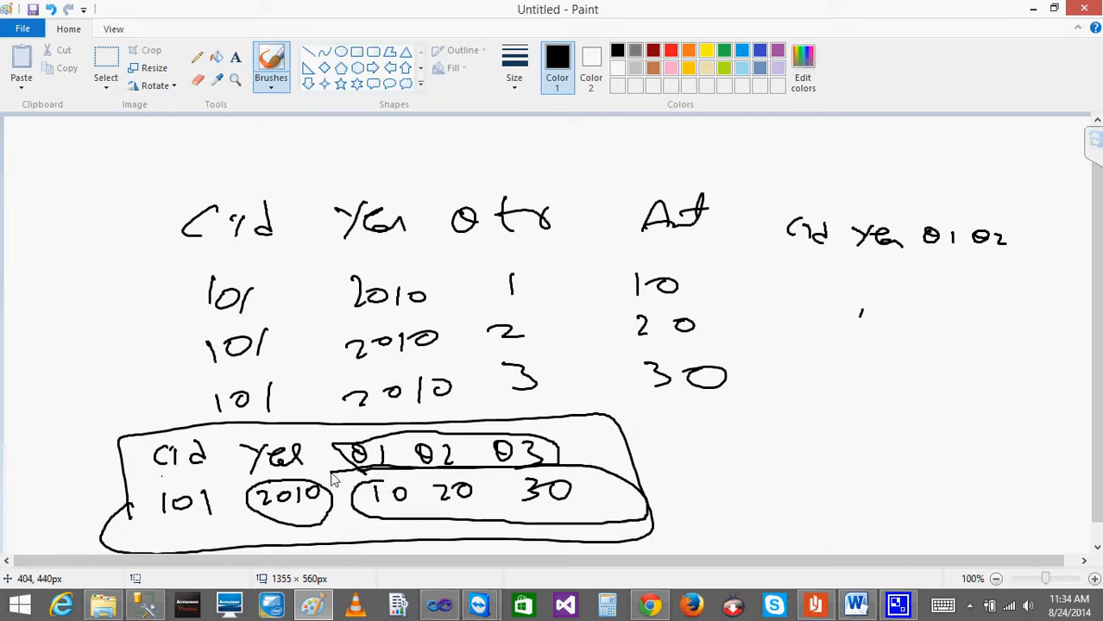
Back in Visual Studio, assign CID and Year to the matrix rows, Qtr to its columns and Amt to its data cell.
click(439, 607)
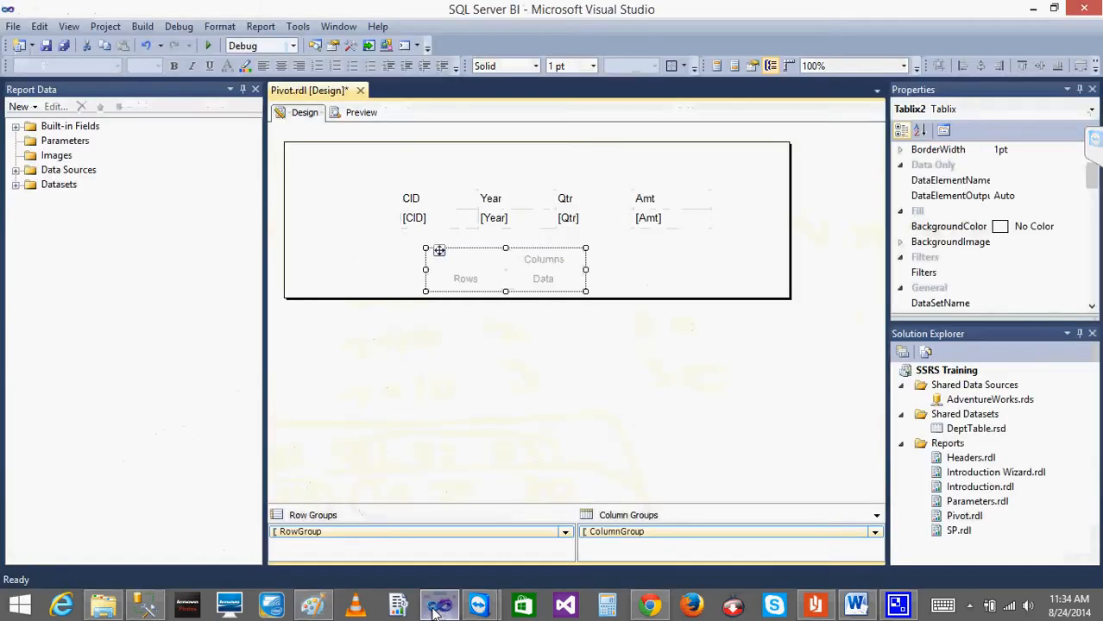
click(16, 185)
drag(76, 214, 433, 281)
drag(84, 229, 502, 288)
drag(78, 242, 628, 265)
click(82, 258)
drag(85, 262, 623, 278)
Preview the report and examine the pivoted matrix below the table.
click(570, 367)
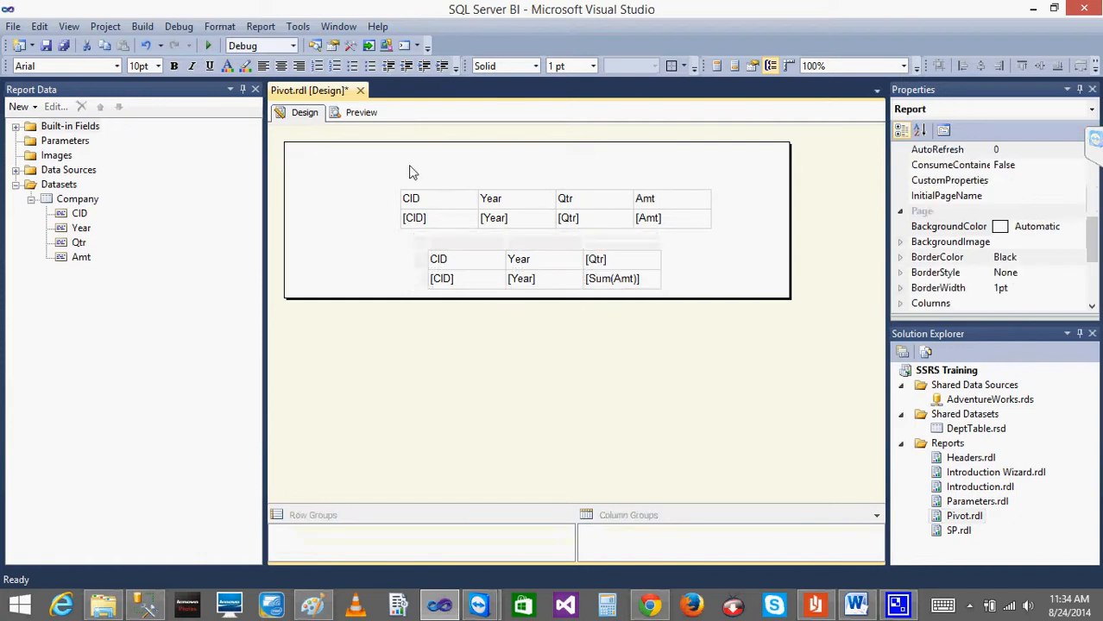
click(361, 113)
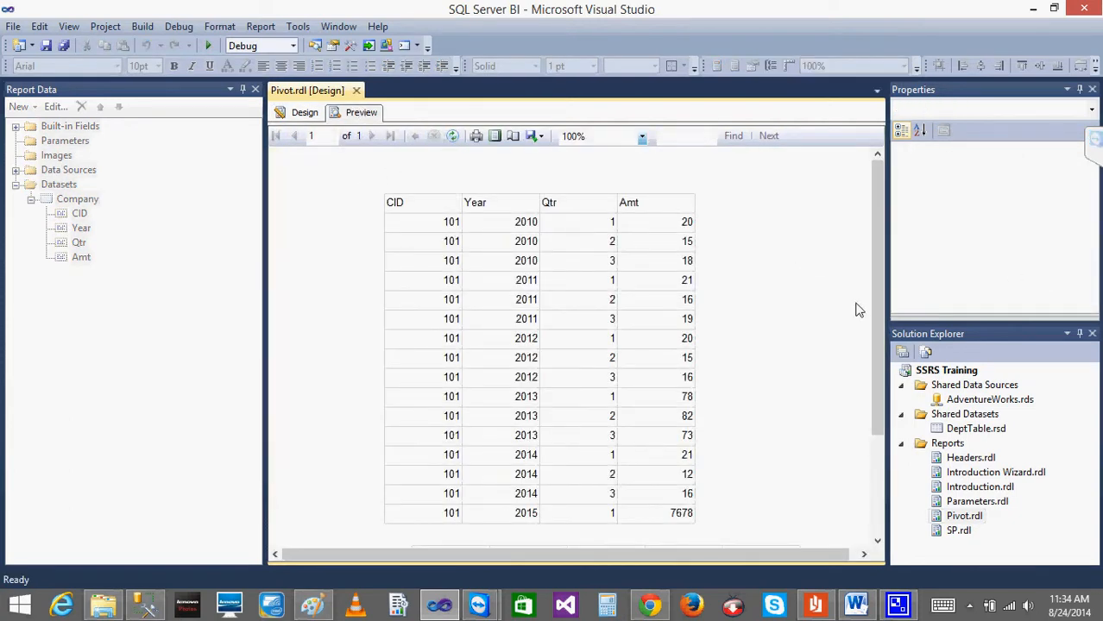
drag(876, 310, 876, 412)
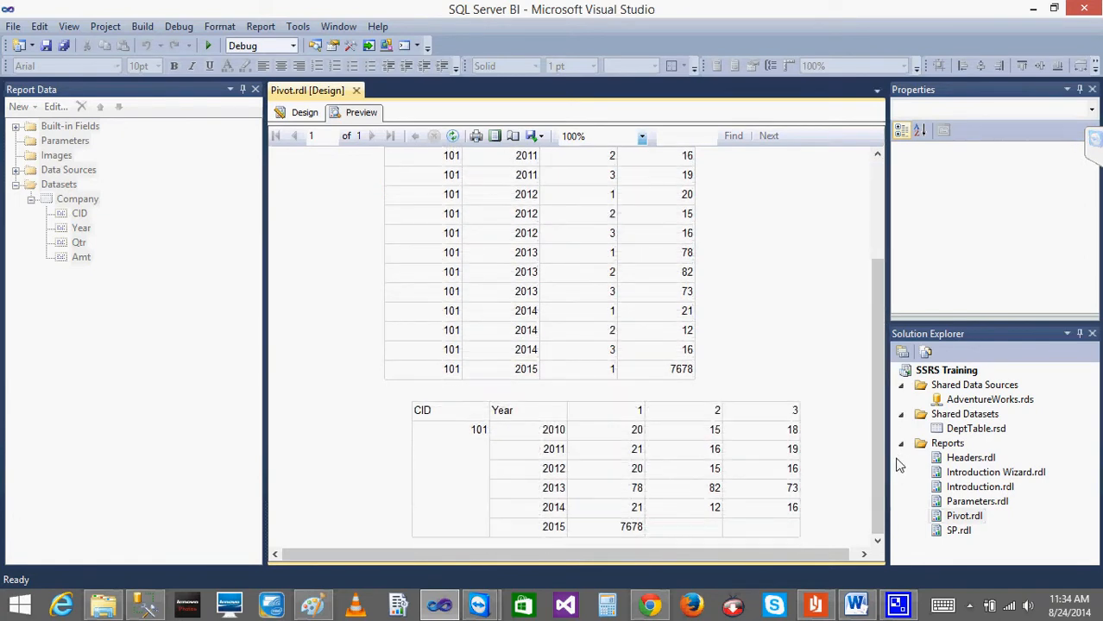
Return to the report design and place the table at the left edge of the body with the matrix directly beside it.
click(308, 116)
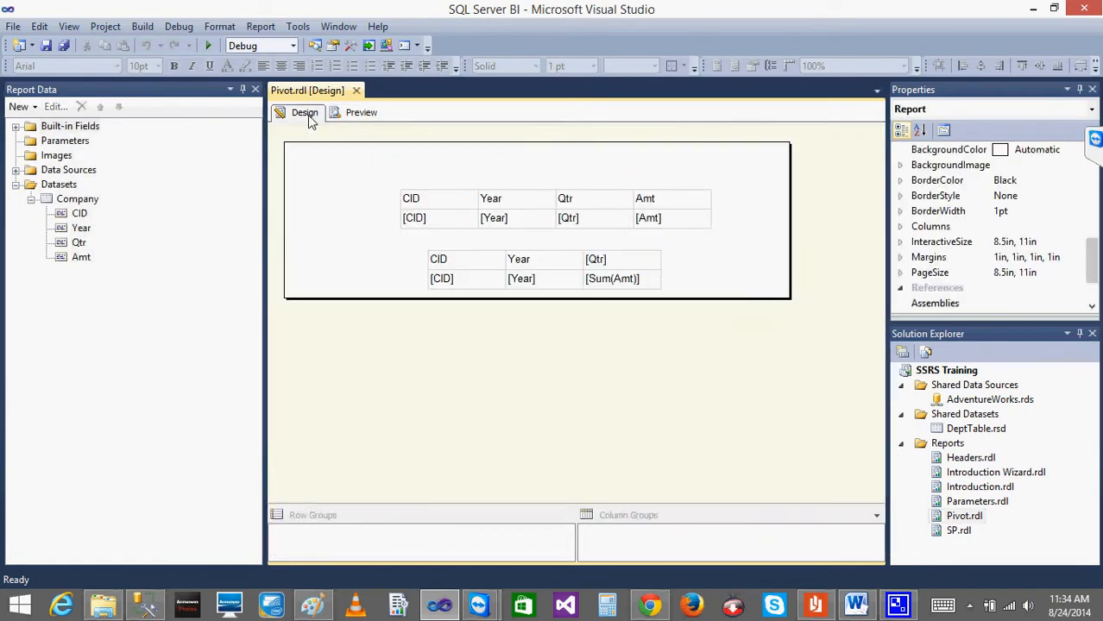
double_click(423, 219)
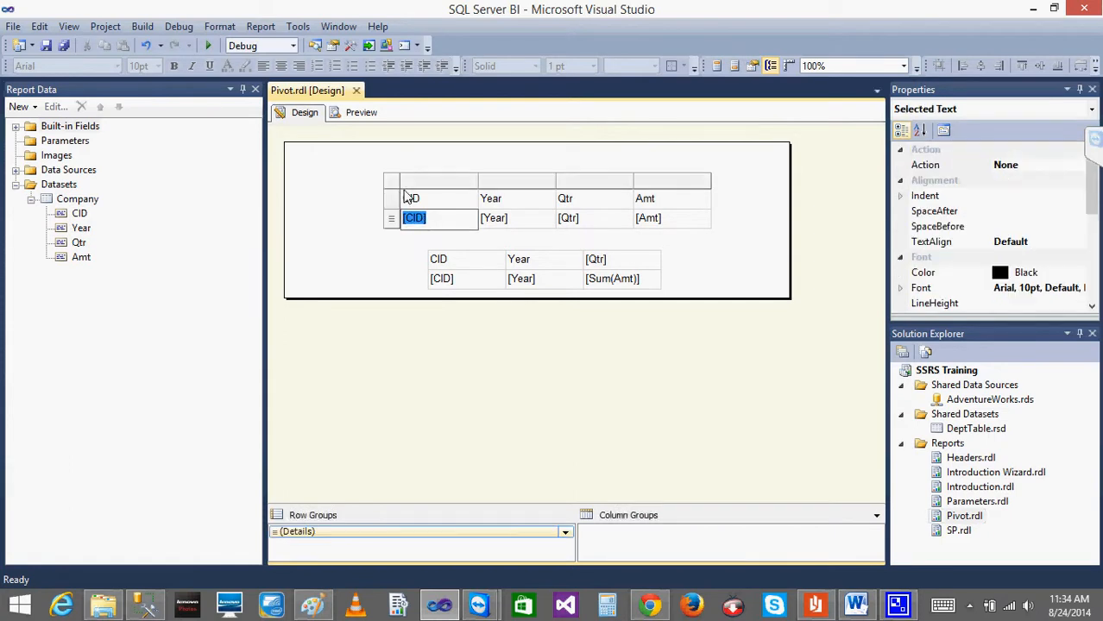
click(389, 180)
drag(412, 191, 295, 192)
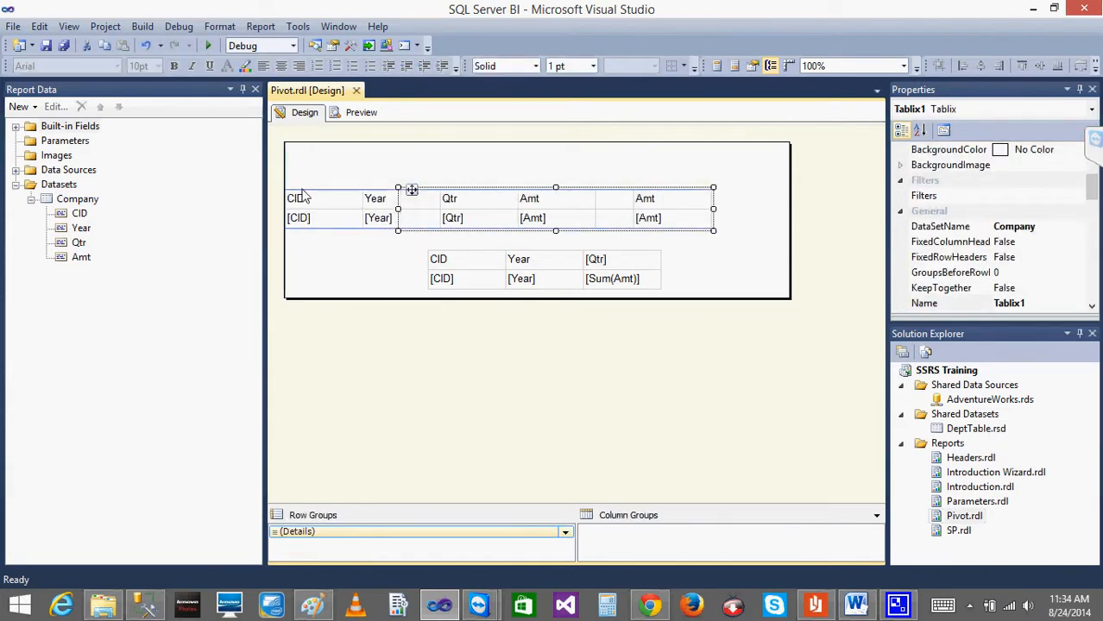
click(472, 279)
click(421, 250)
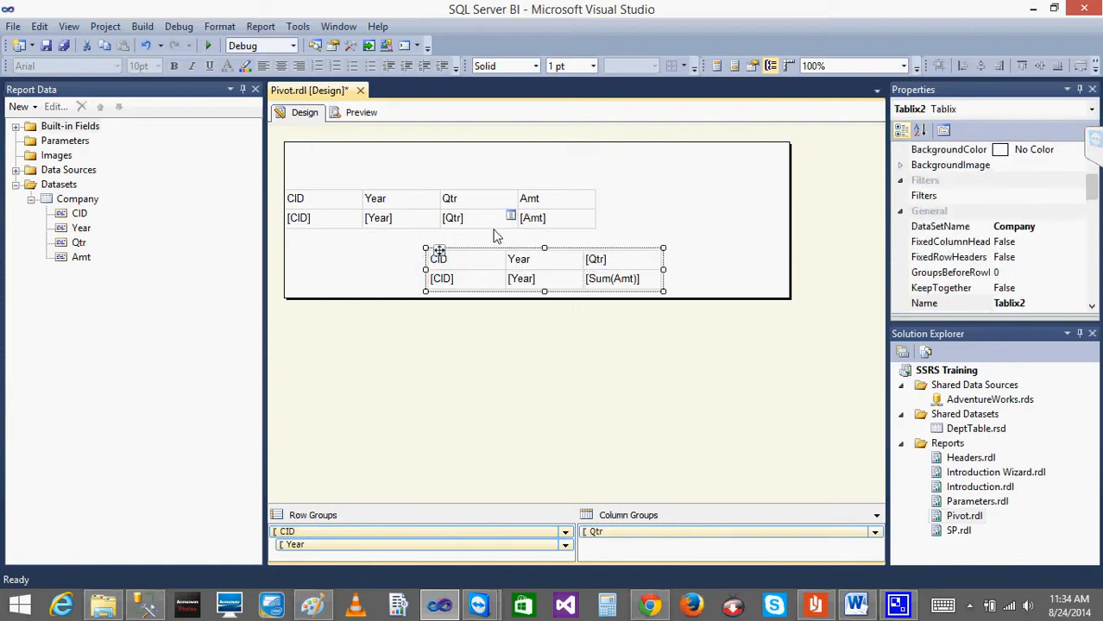
click(465, 235)
click(432, 254)
click(421, 251)
drag(437, 252, 617, 194)
click(430, 293)
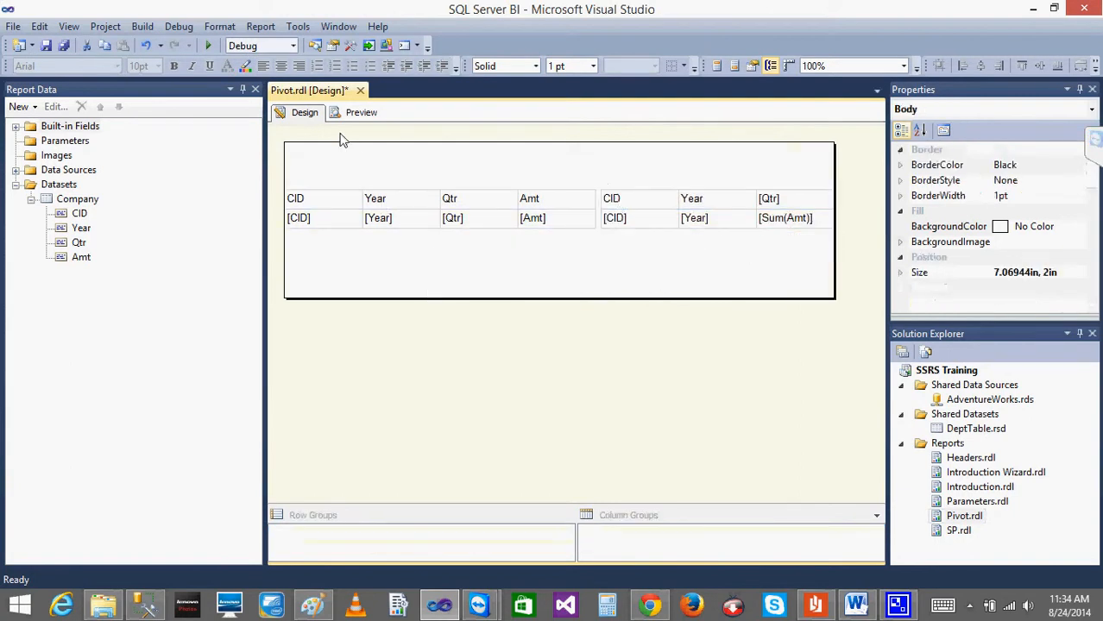
Preview the report and compare the plain table rows with the pivoted matrix beside them.
click(352, 113)
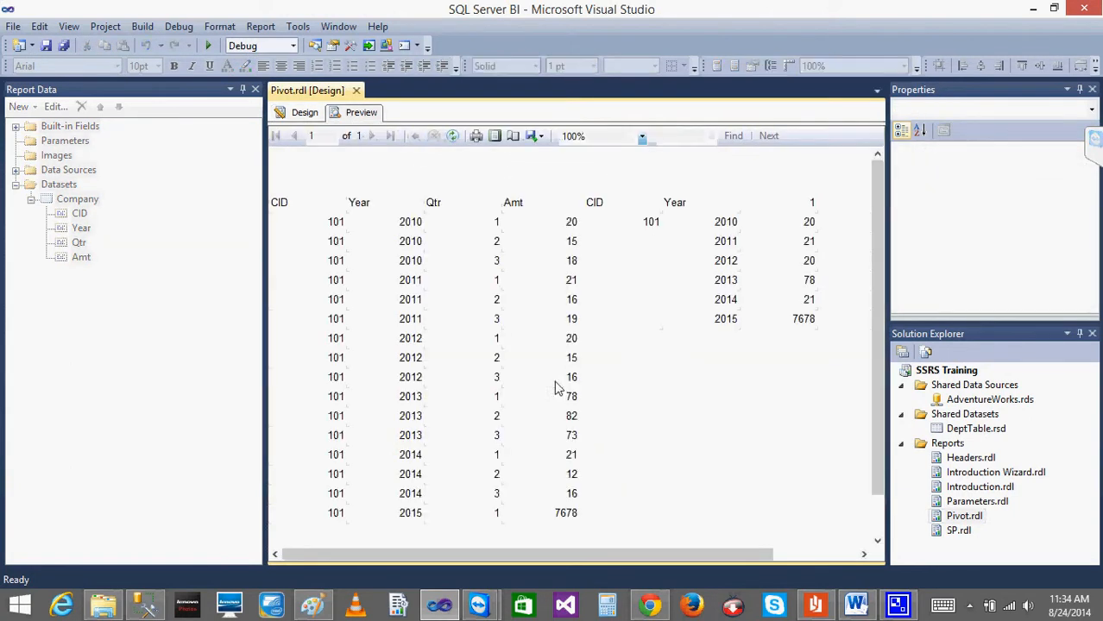
drag(639, 554, 539, 540)
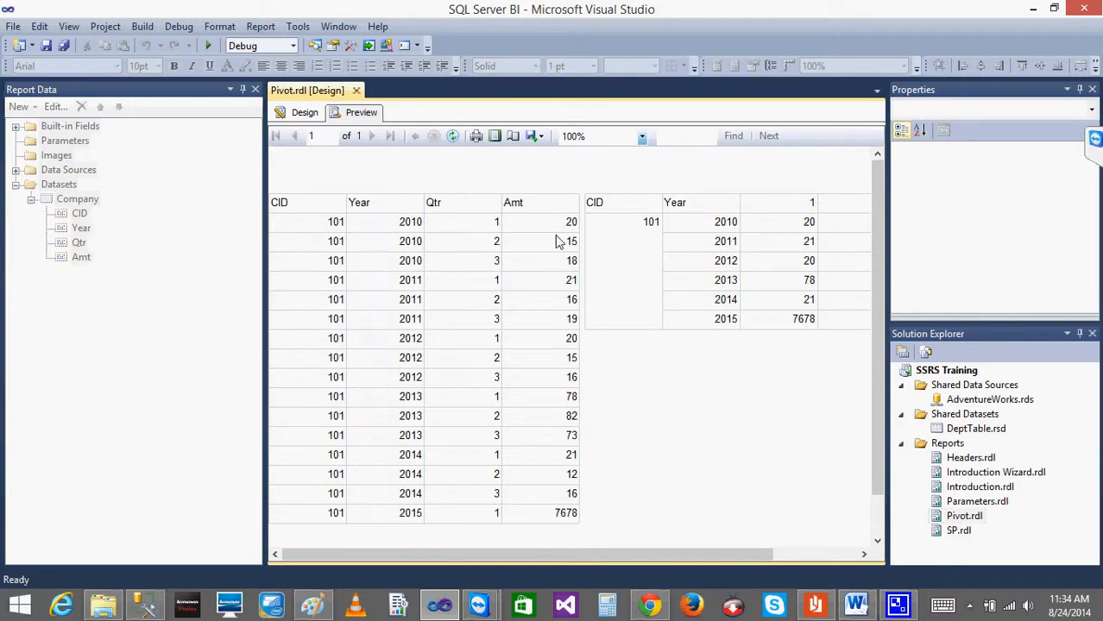
right_click(706, 555)
click(747, 552)
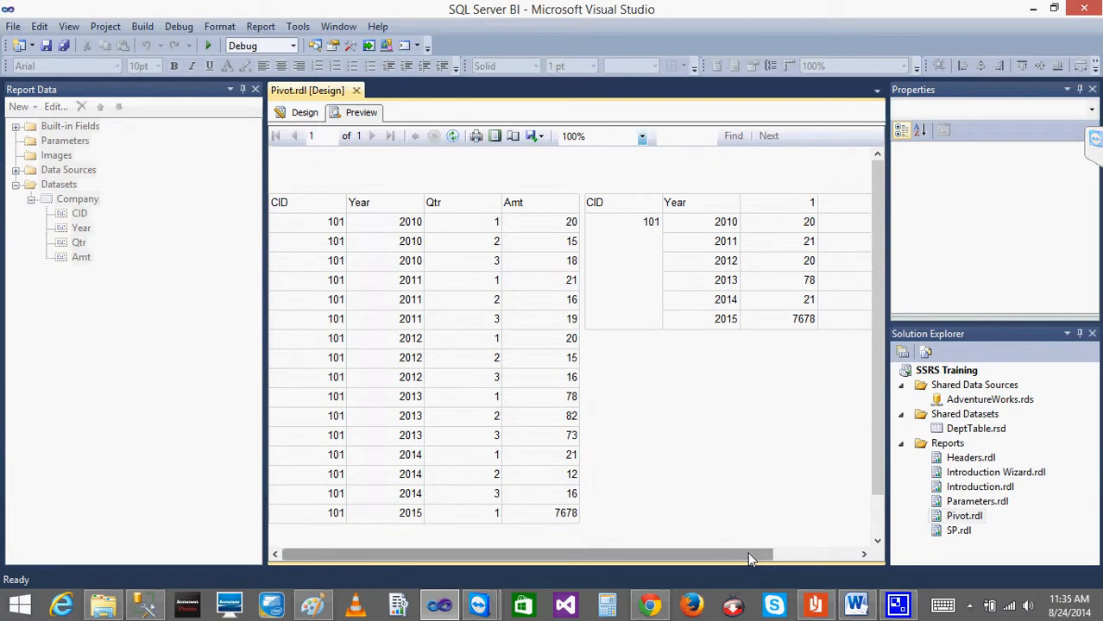
drag(747, 552, 841, 549)
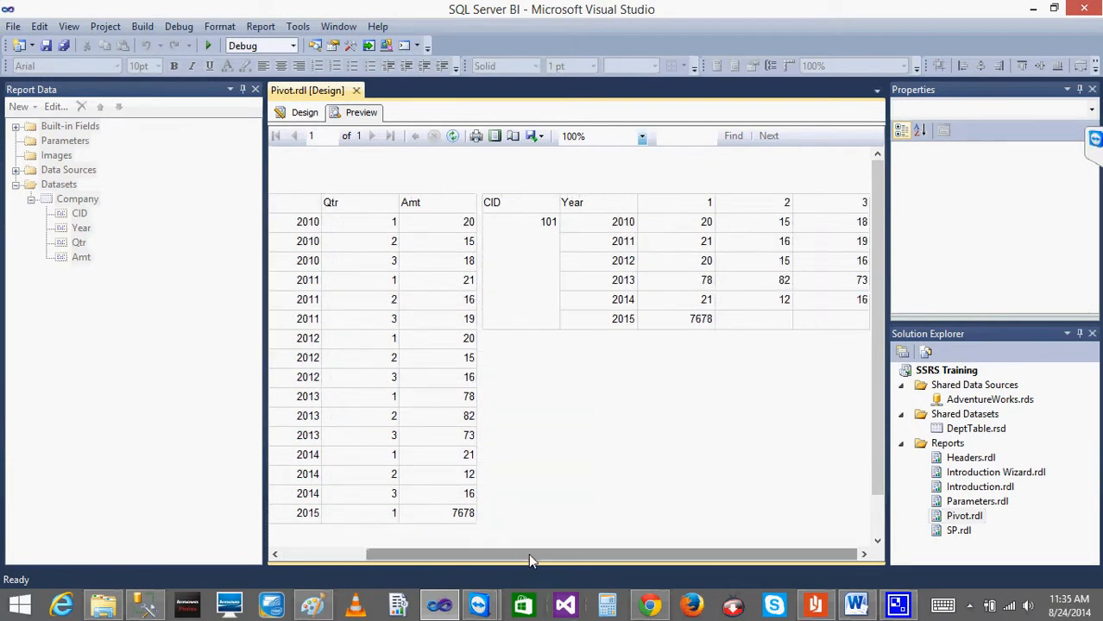
drag(522, 560, 430, 559)
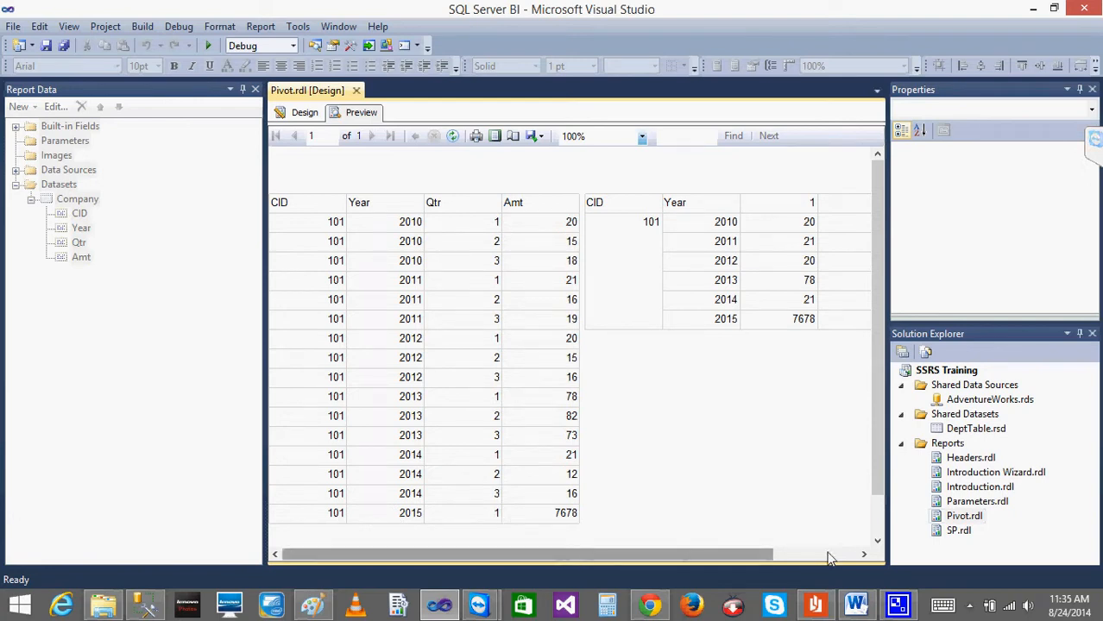
right_click(680, 555)
click(617, 552)
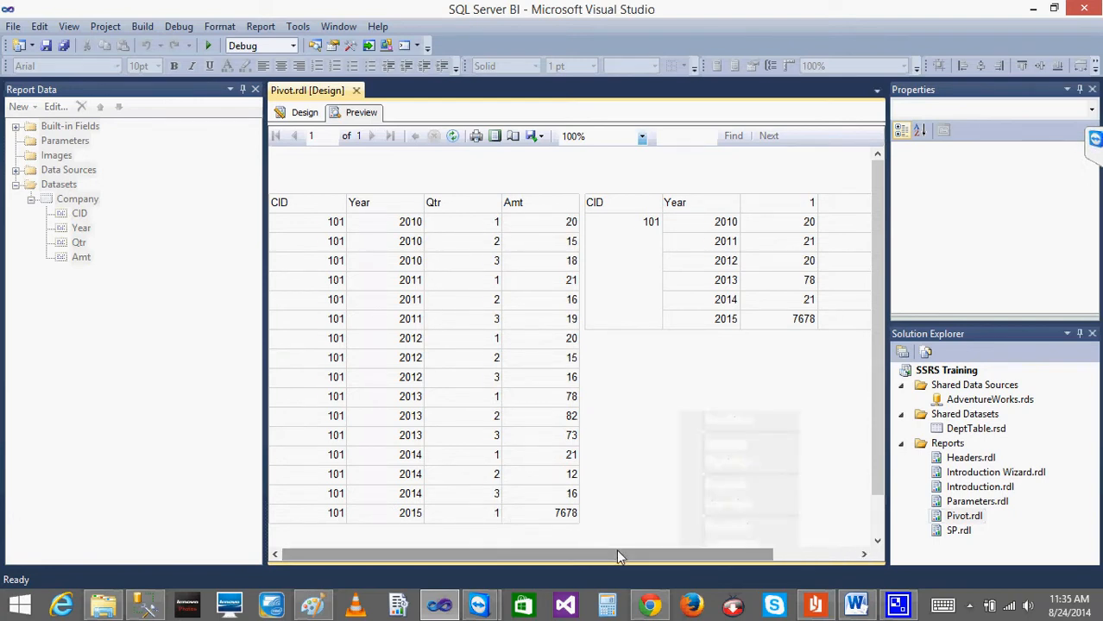
drag(618, 553, 760, 555)
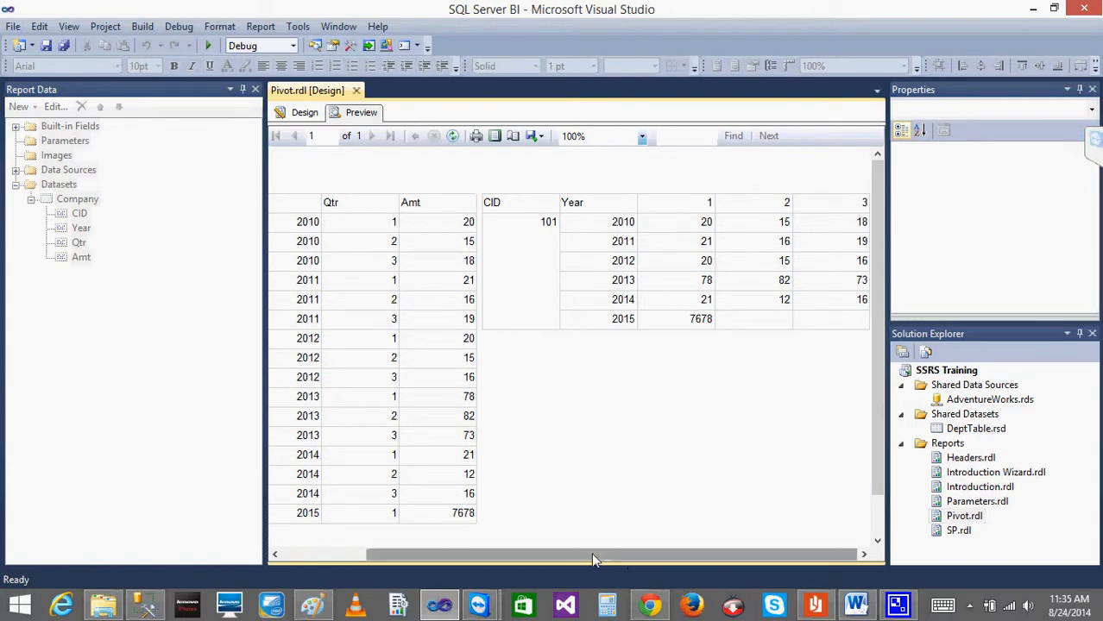
Inspect the matrix's Qtr column heading in the design and review its quarter columns in the report preview.
click(303, 113)
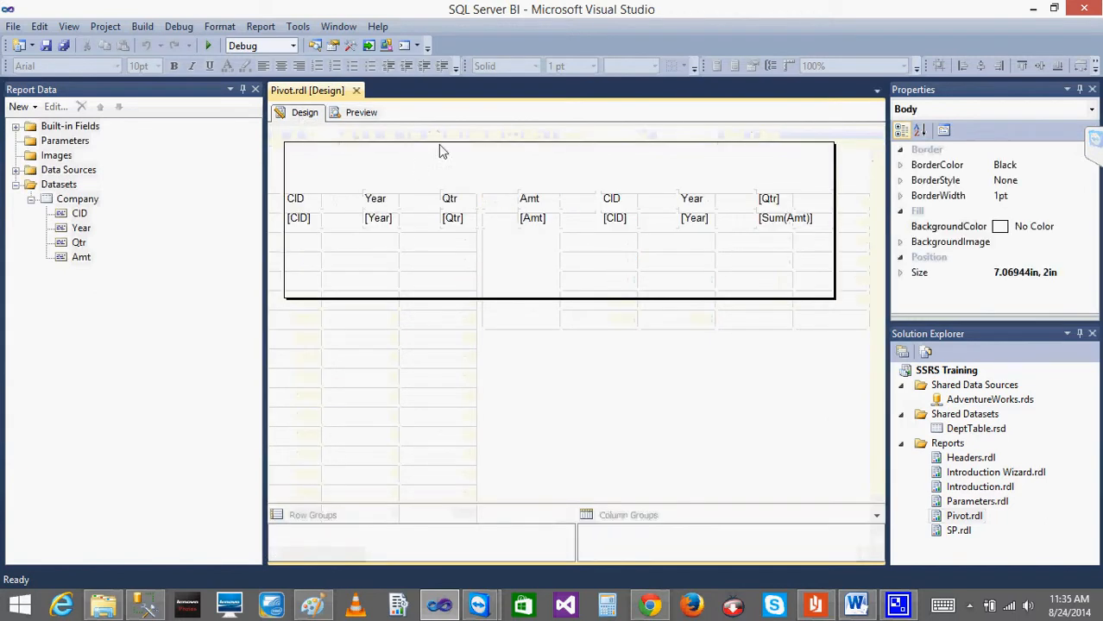
click(767, 201)
click(756, 271)
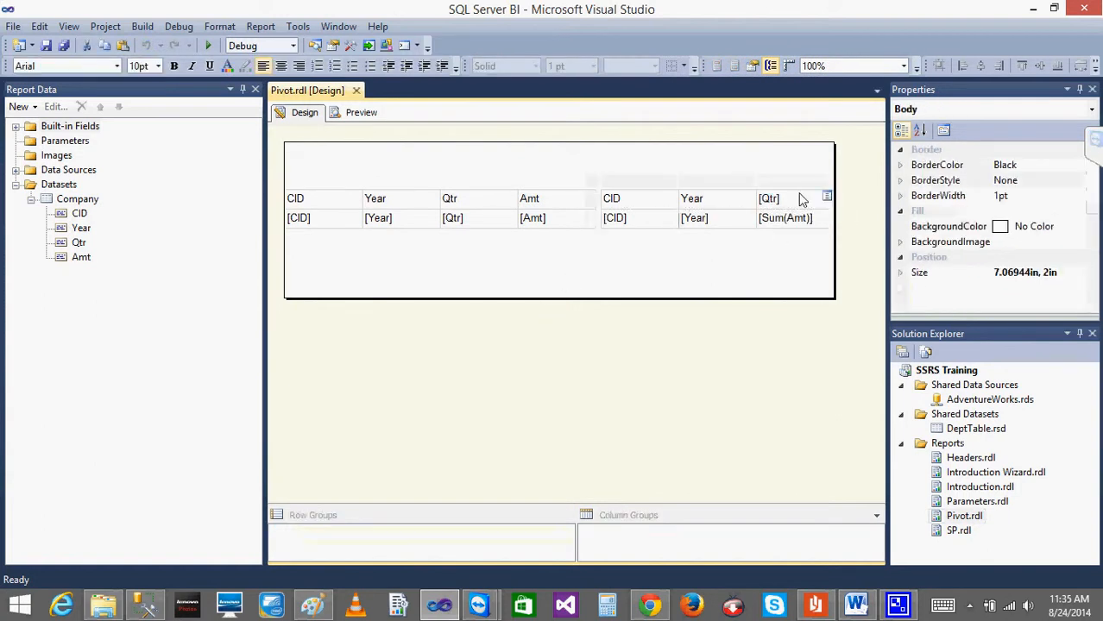
click(798, 201)
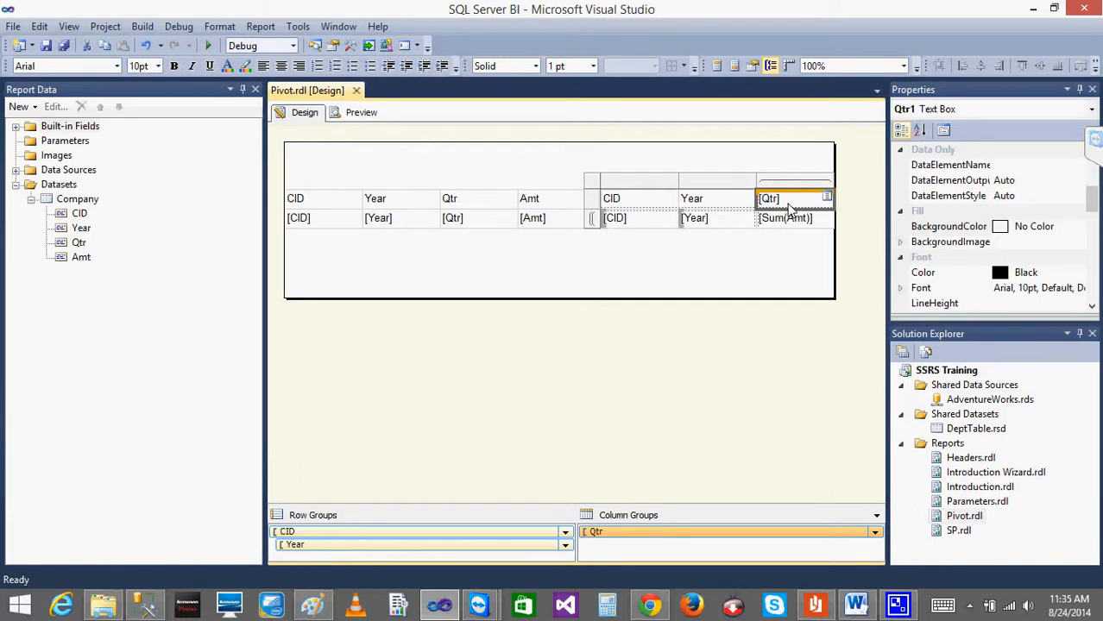
click(375, 115)
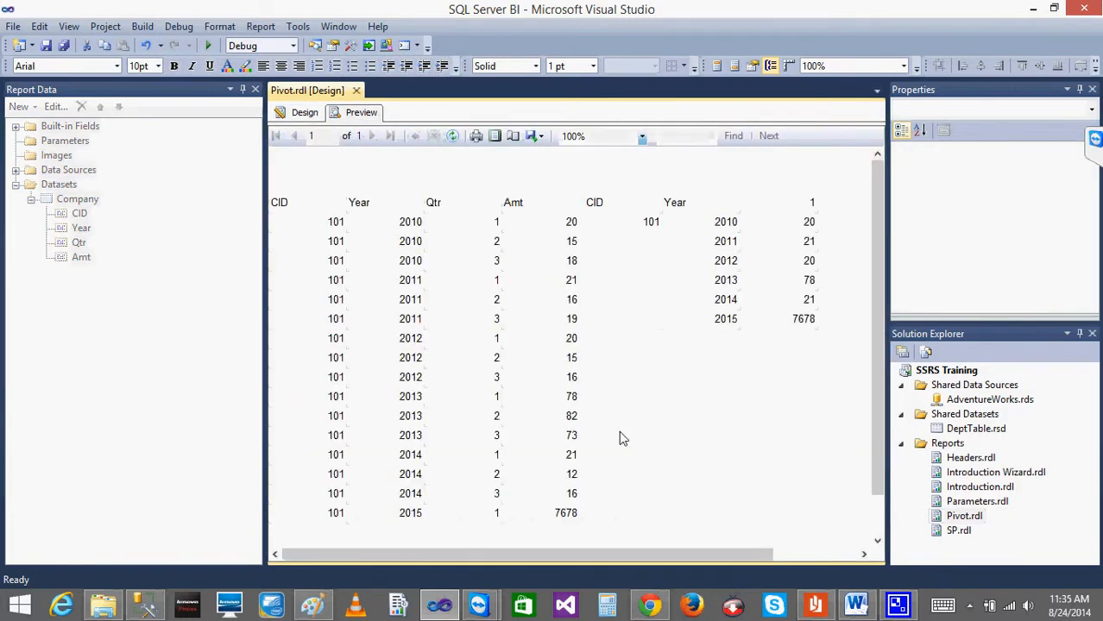
drag(572, 553, 822, 537)
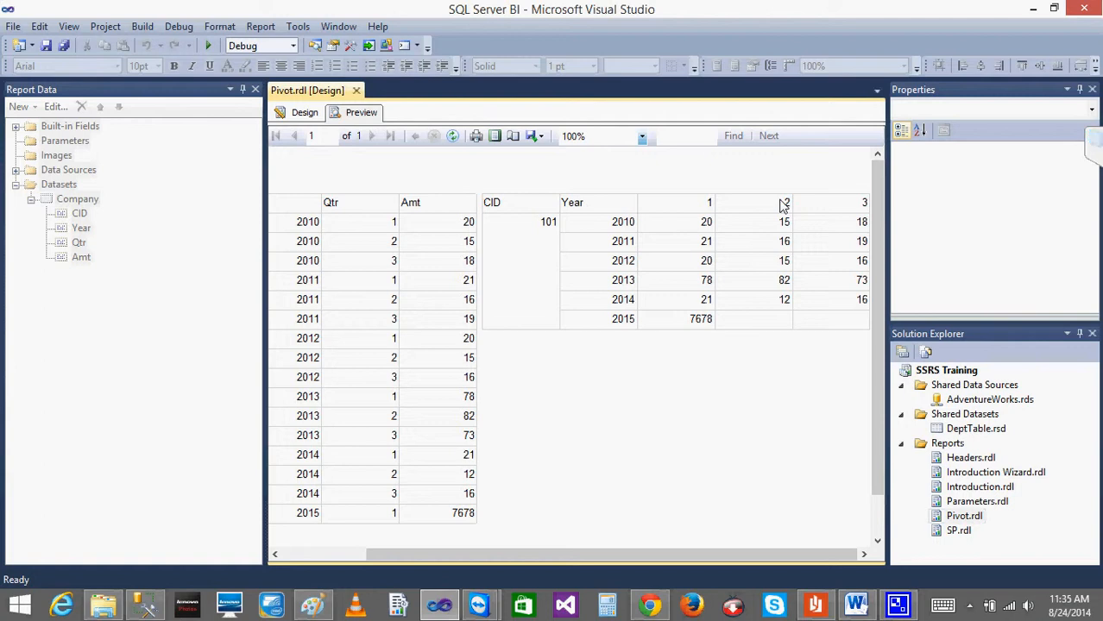
Return to the design and delete the table with the CID, Year, Qtr and Amt columns, keeping the matrix.
click(303, 113)
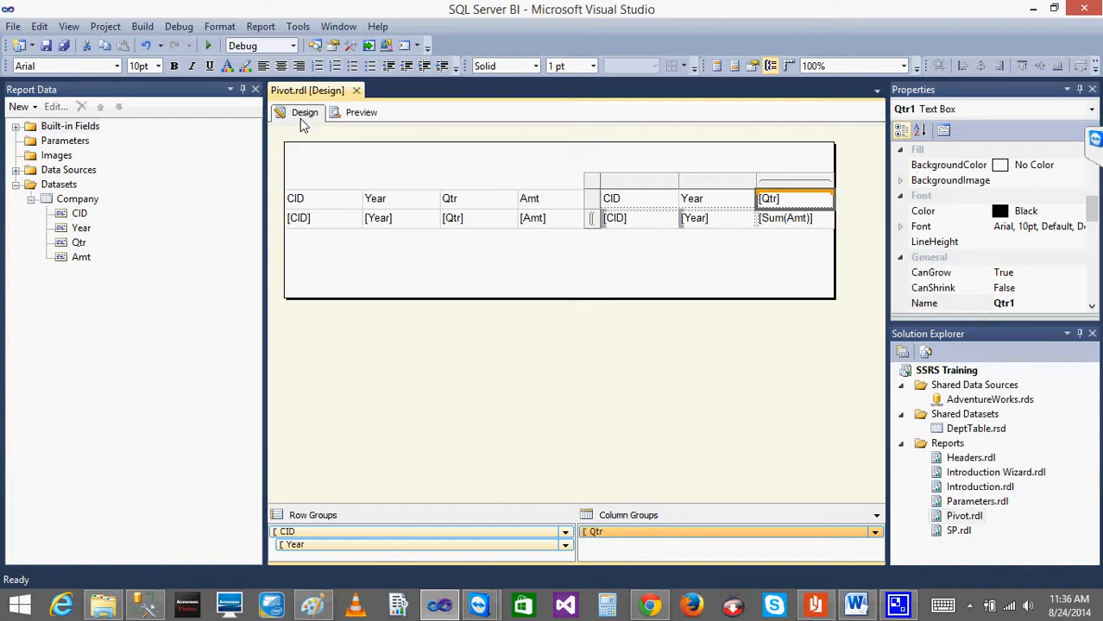
click(592, 188)
click(427, 218)
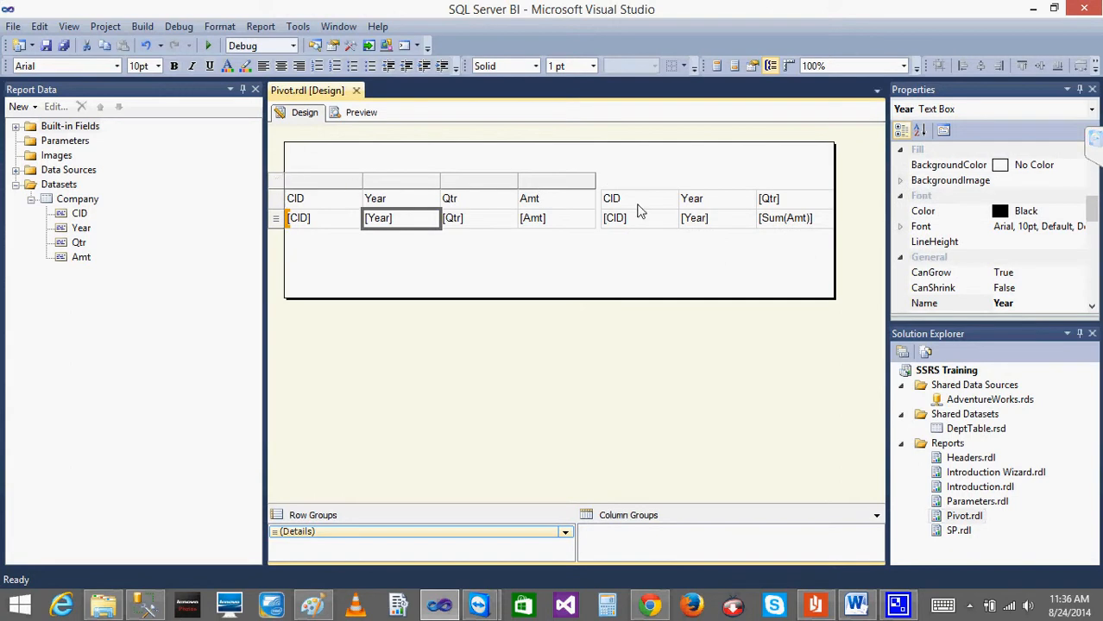
click(626, 223)
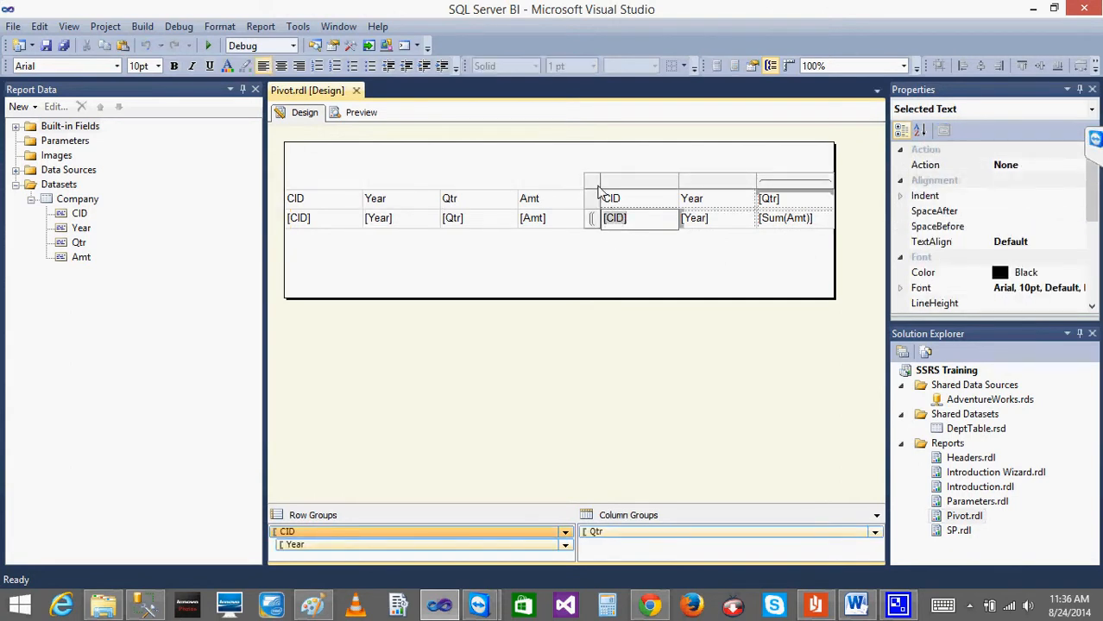
right_click(598, 189)
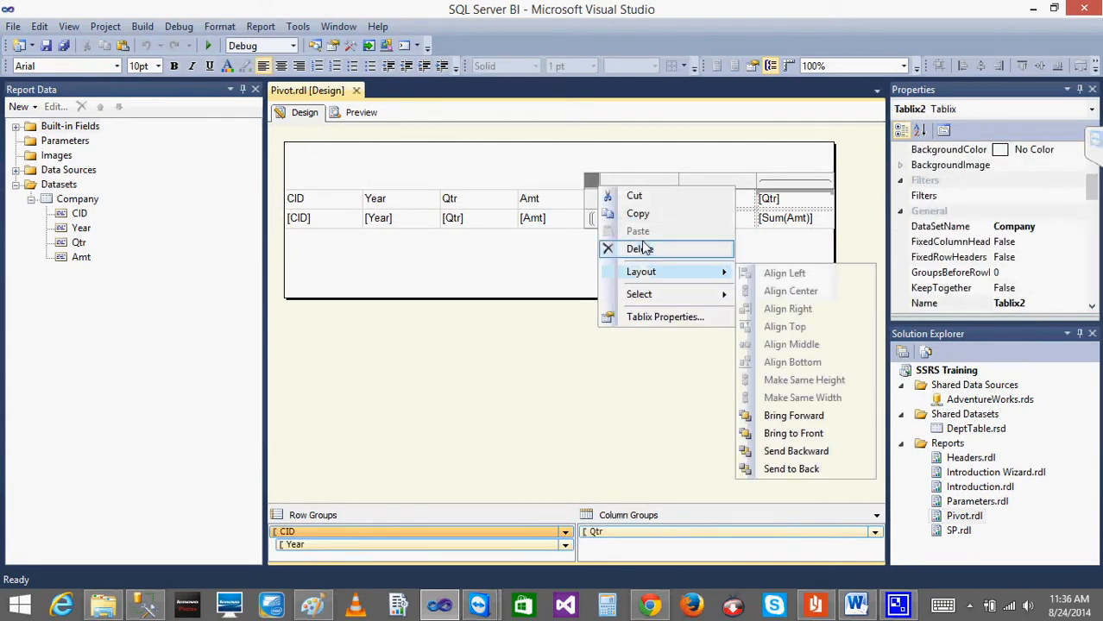
click(452, 209)
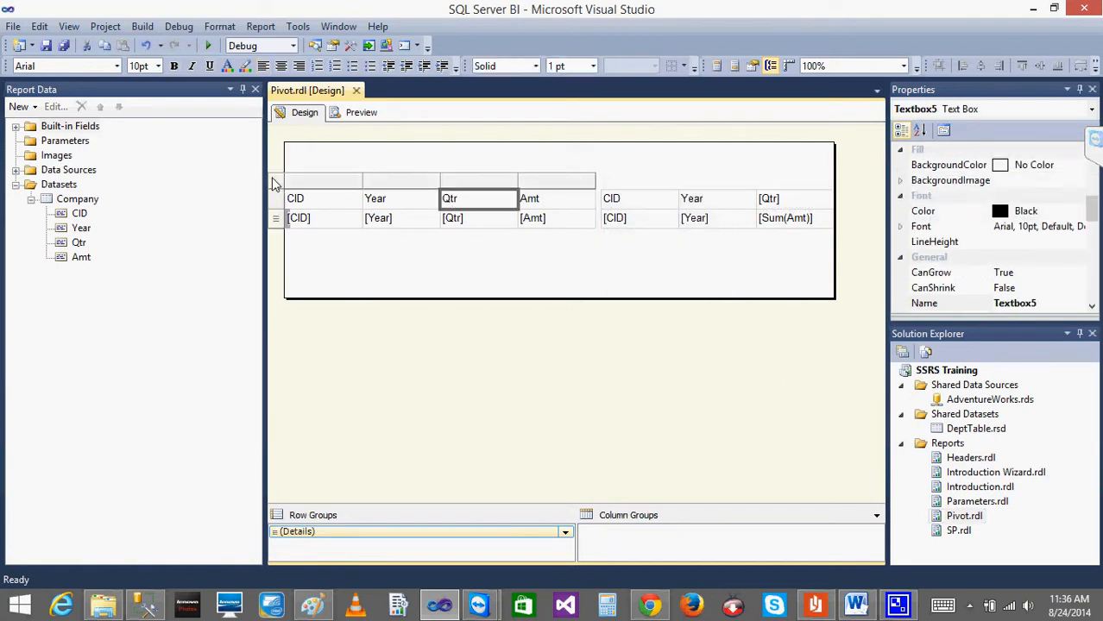
right_click(273, 183)
key(Delete)
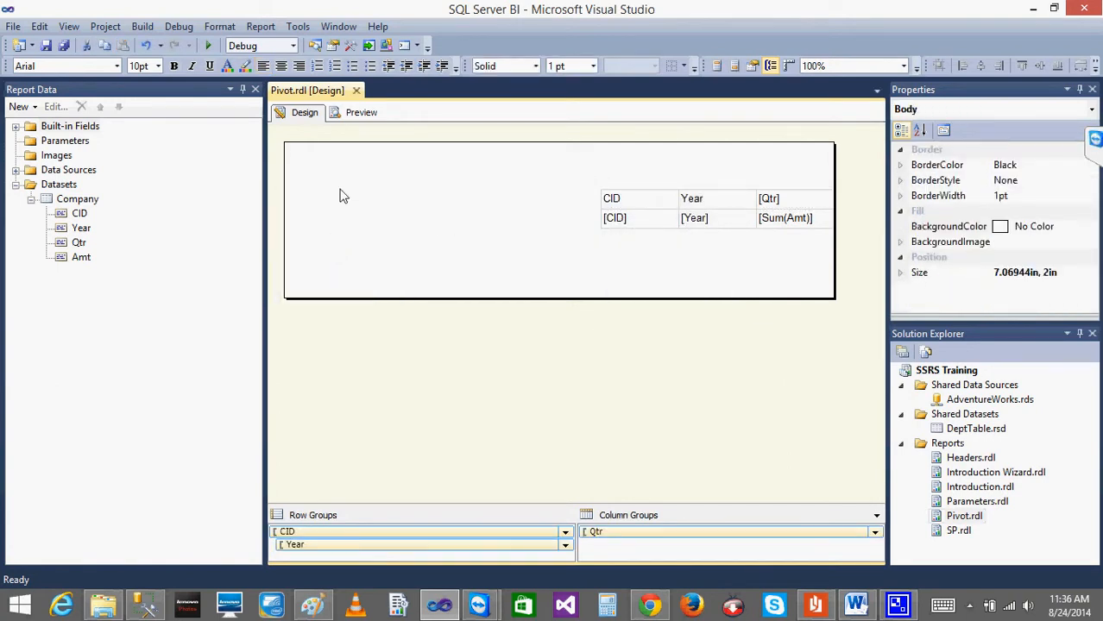
Insert a new table beside the matrix and select the matrix's CID cell to check its row and column groups.
right_click(340, 192)
mouse_move(393, 252)
click(514, 289)
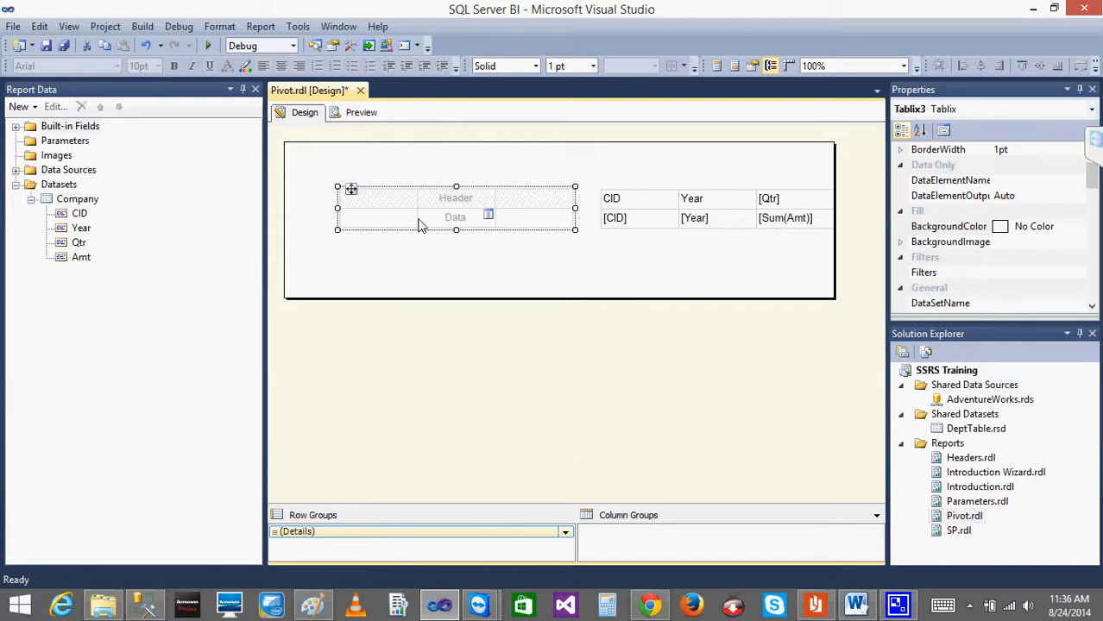
click(641, 219)
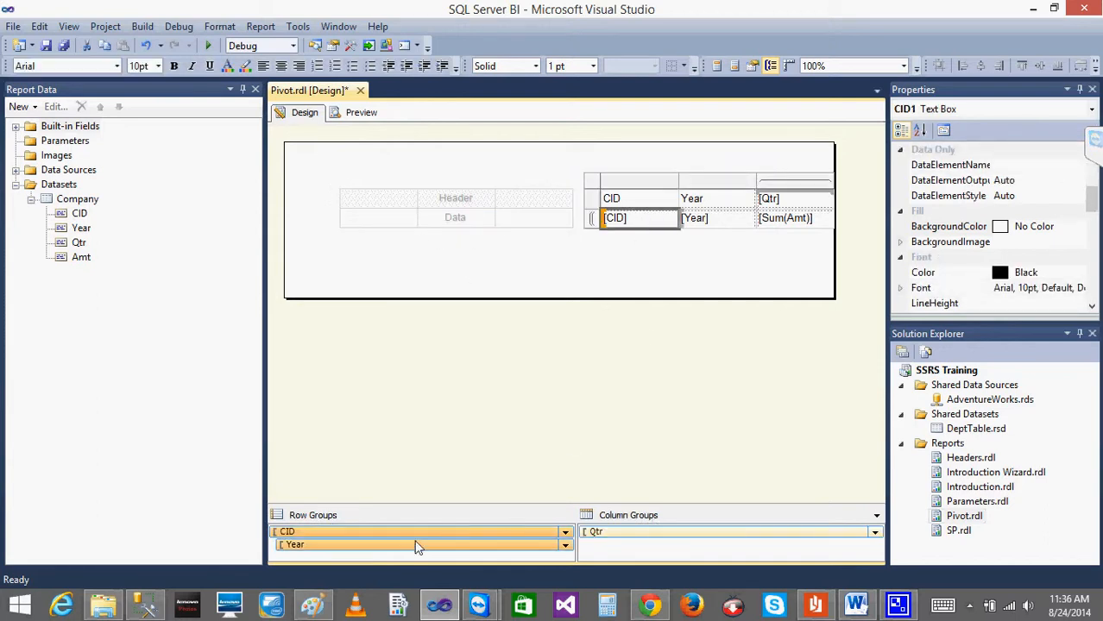
Preview the report with the table grouped by Qtr columns, and delete that table from the design.
click(361, 112)
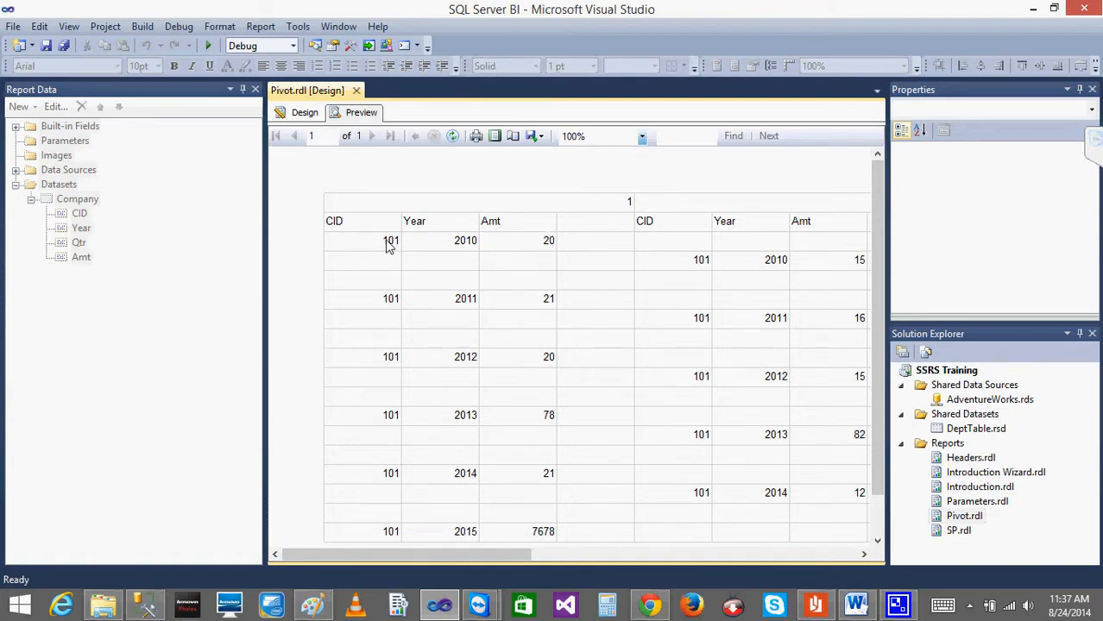
drag(483, 554, 713, 561)
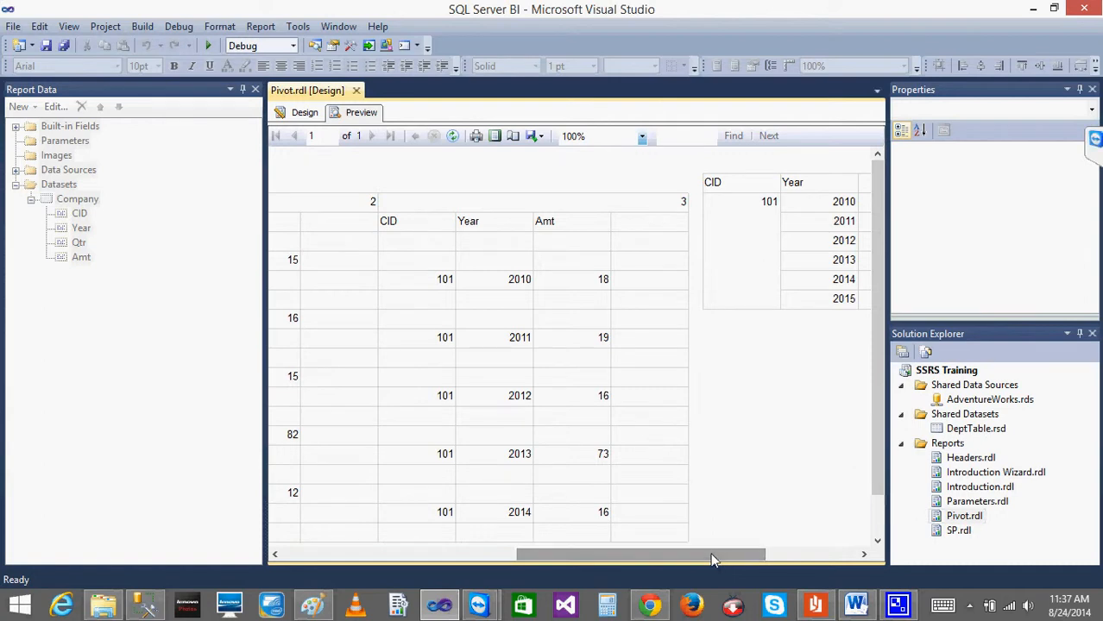
click(306, 113)
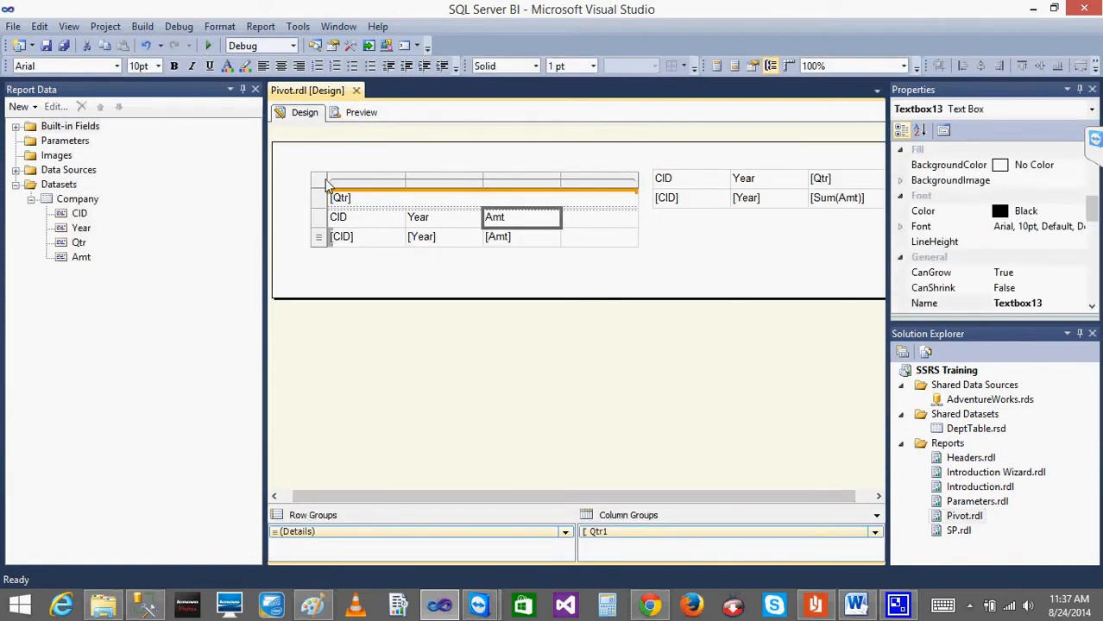
right_click(327, 185)
click(367, 242)
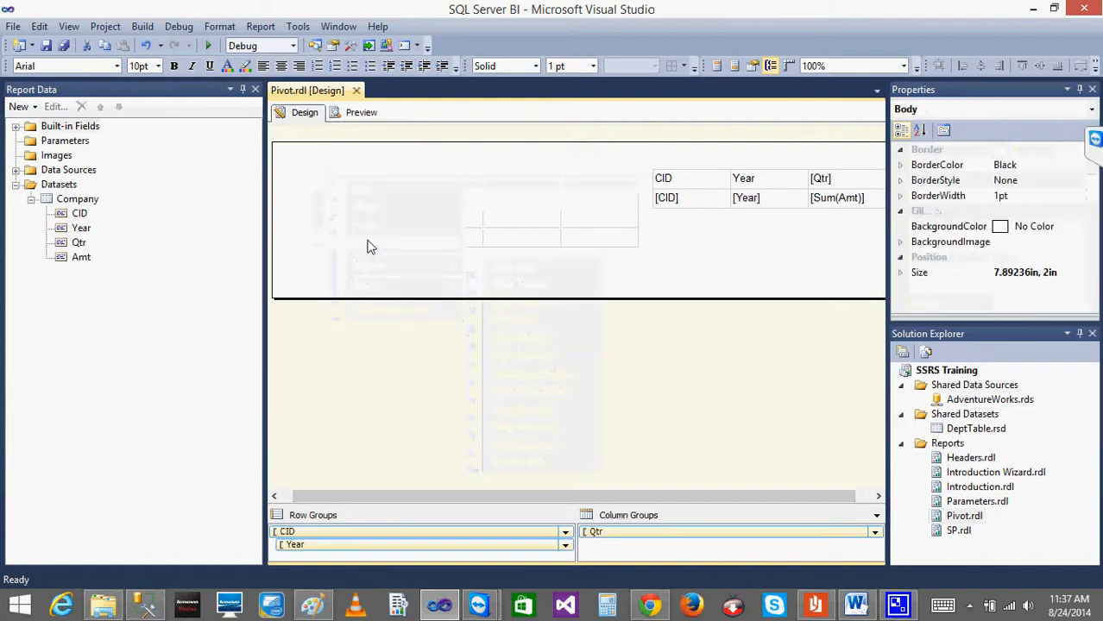
Insert a fresh table beside the matrix and fill its three columns with the CID, Year and Amt fields.
right_click(320, 181)
mouse_move(372, 249)
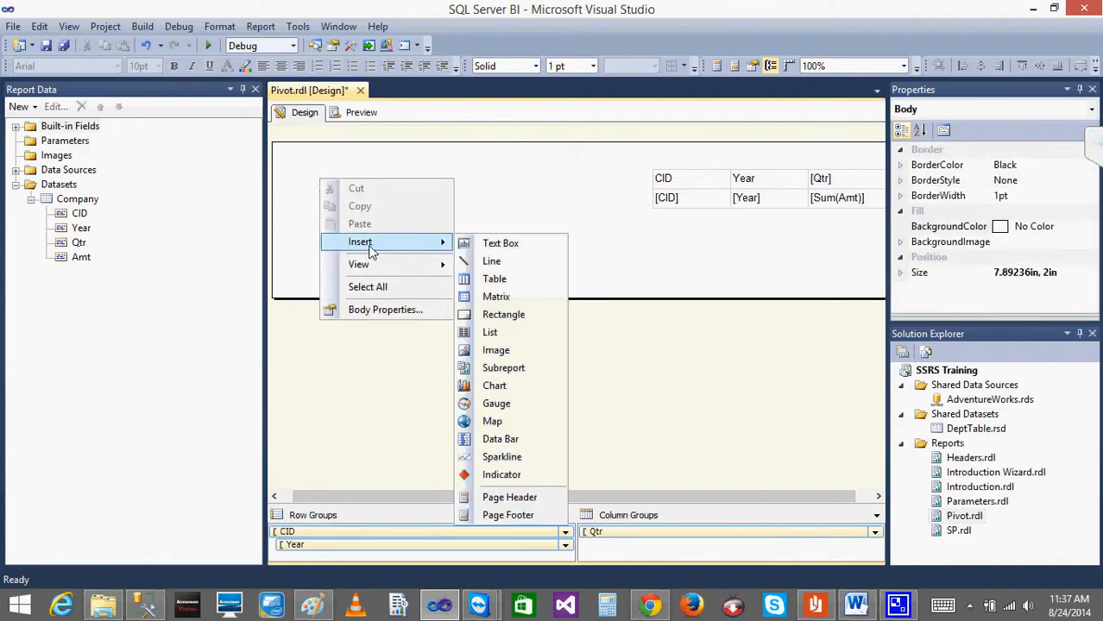
click(498, 280)
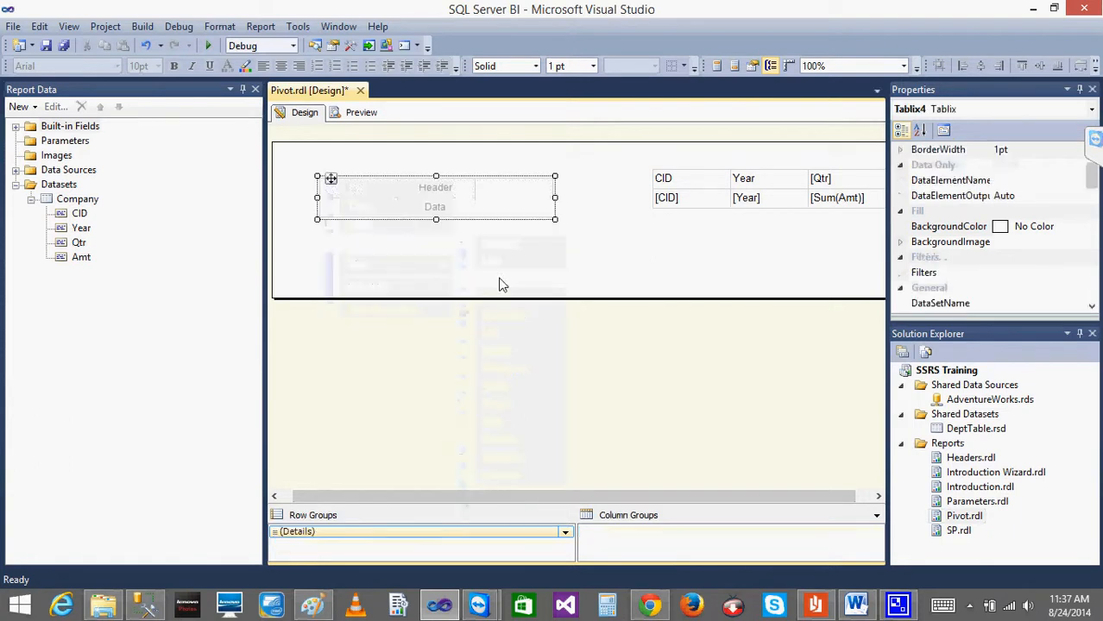
drag(78, 215, 332, 200)
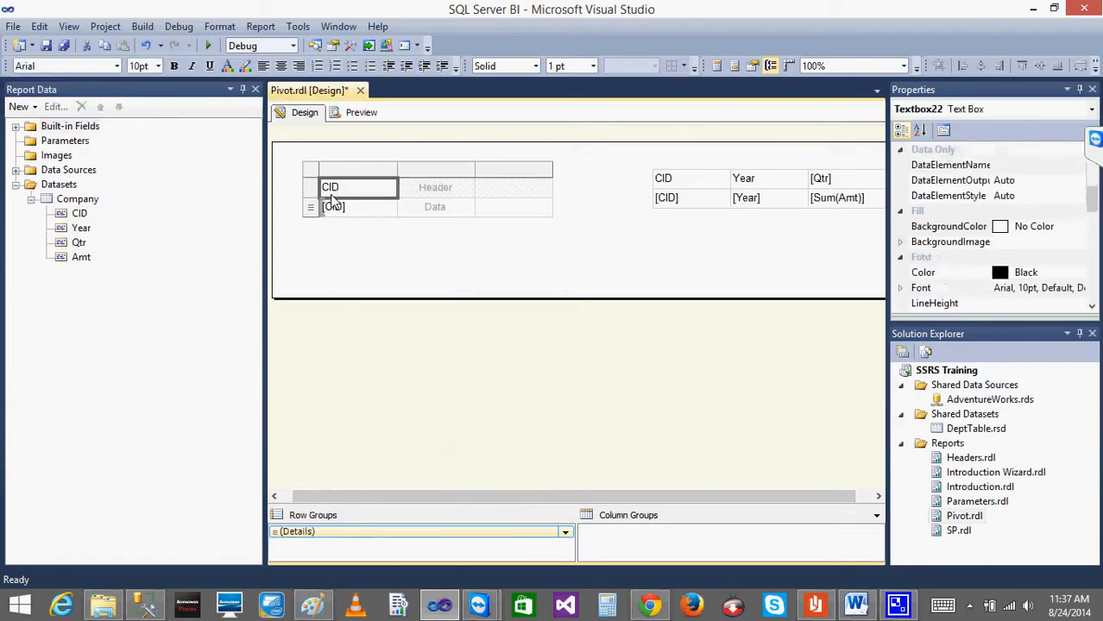
drag(68, 235, 416, 212)
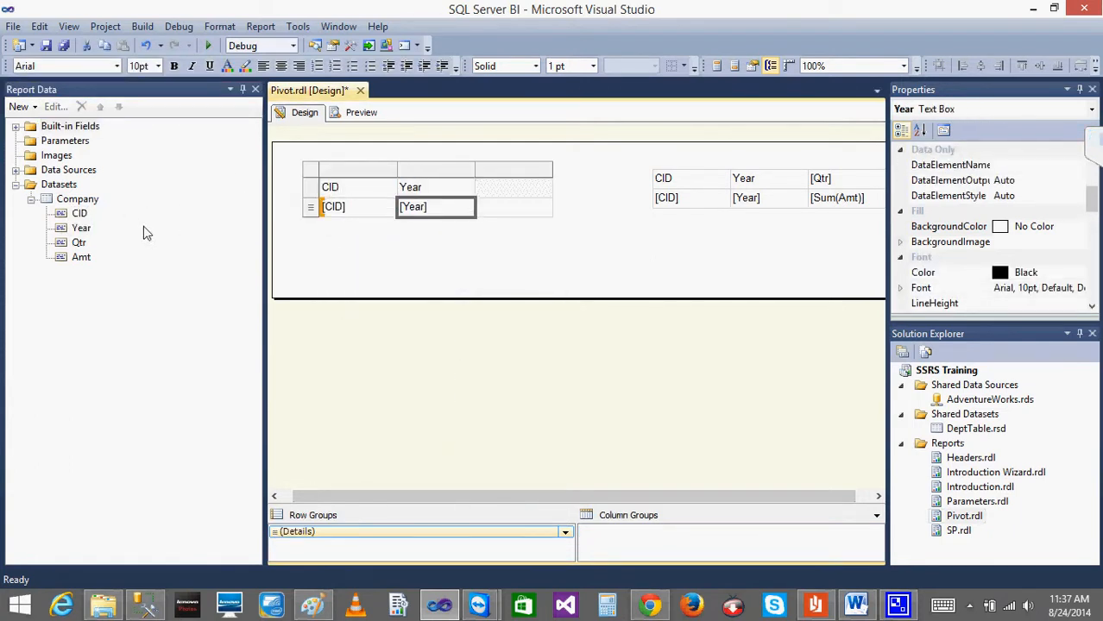
click(79, 245)
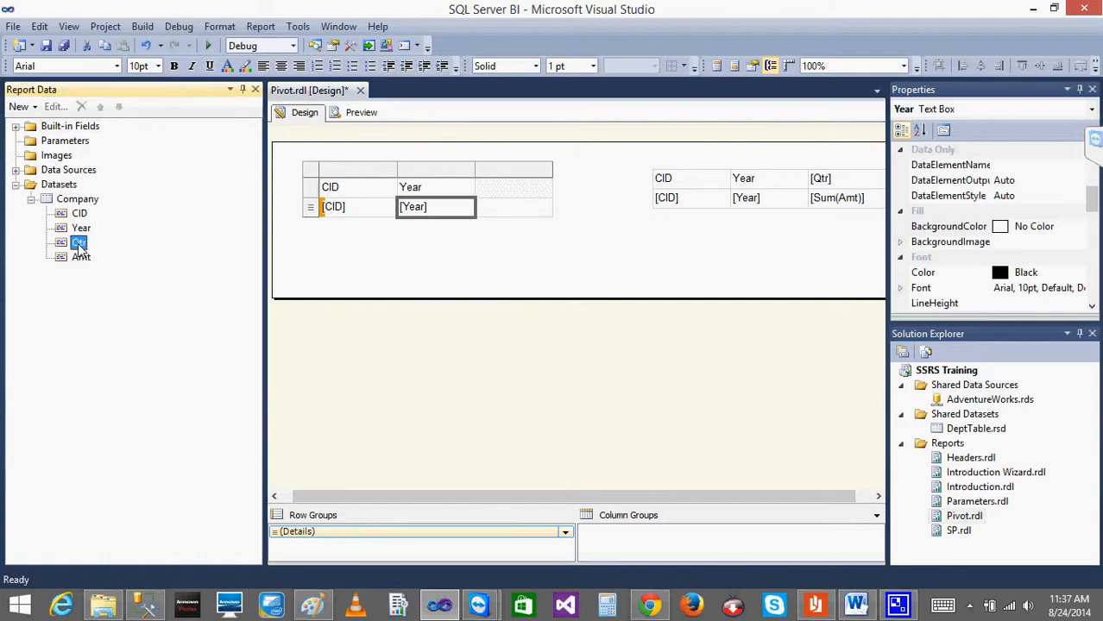
drag(76, 259, 517, 202)
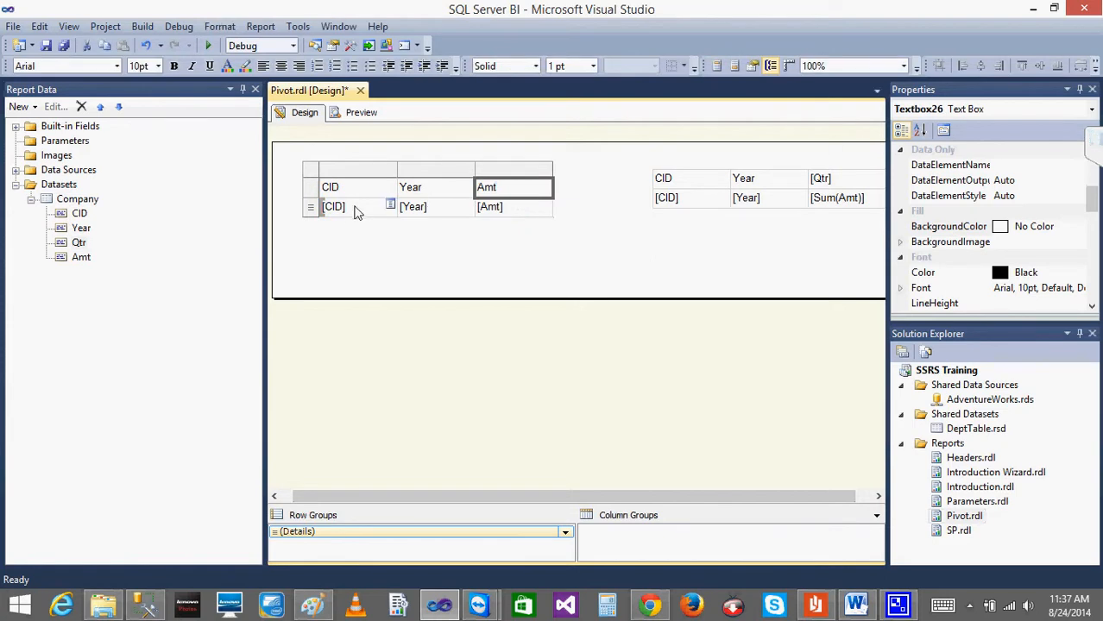
Delete the table's CID column and try to add CID as a row group inside the details group.
click(341, 169)
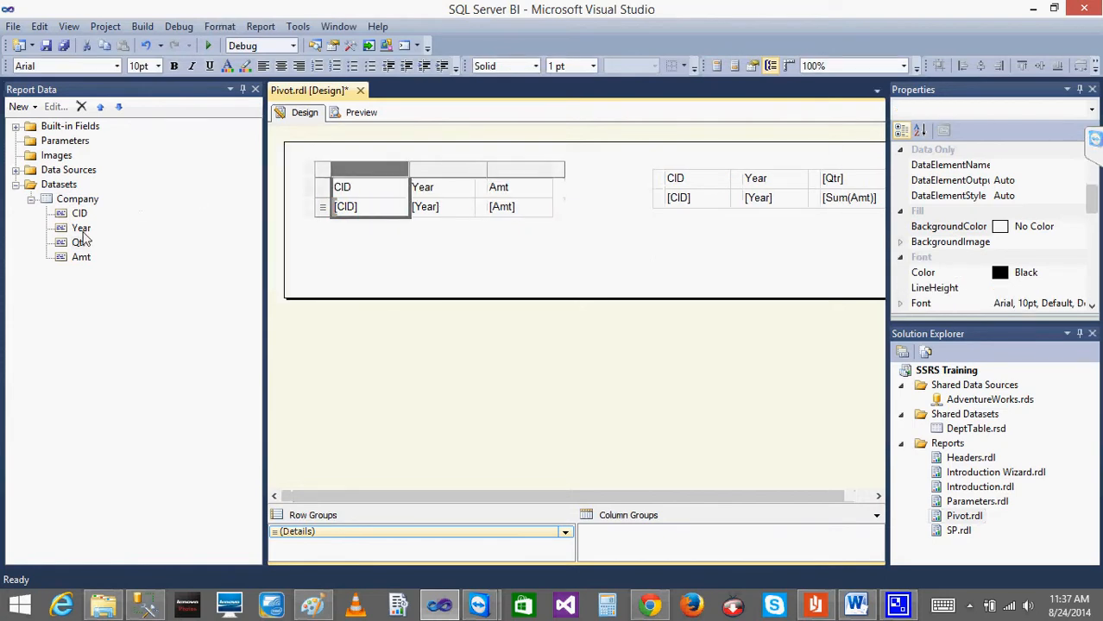
right_click(372, 173)
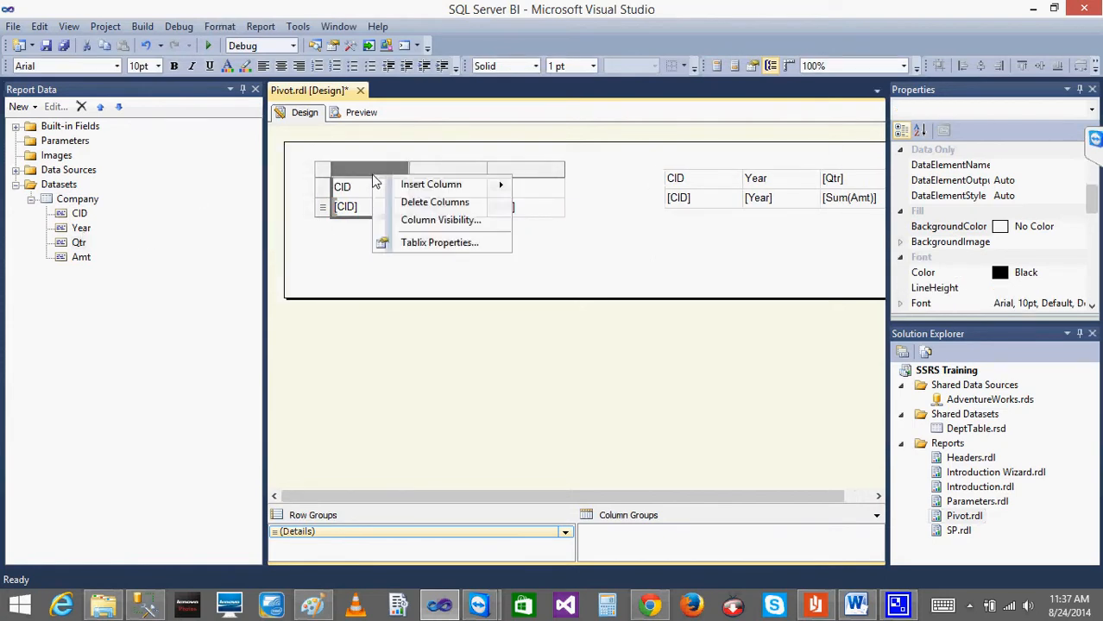
click(435, 203)
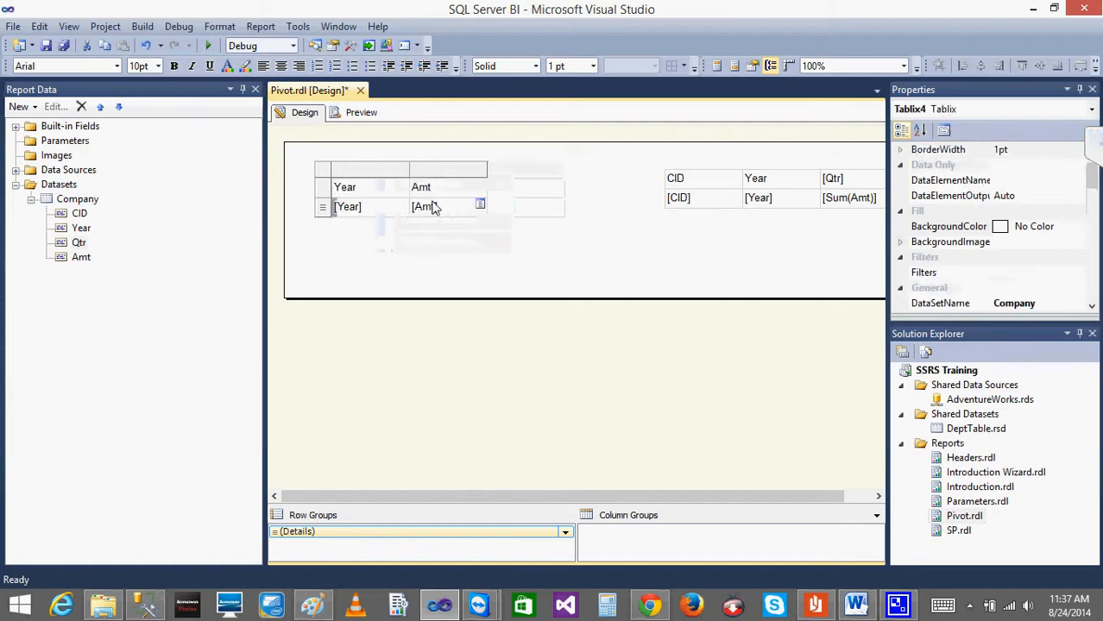
drag(80, 217, 333, 547)
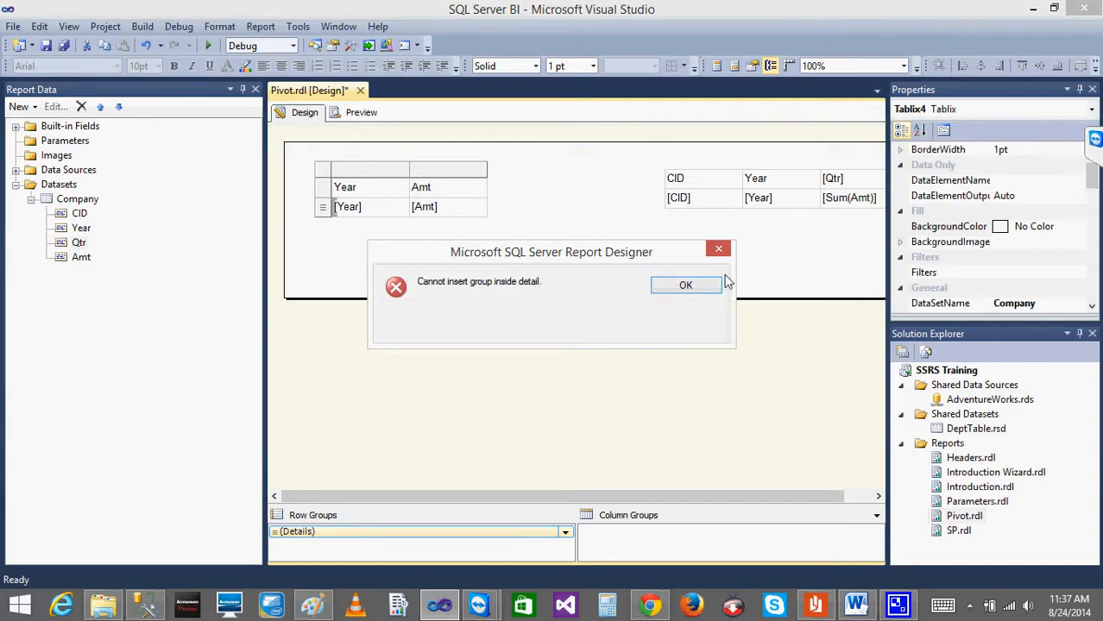
click(687, 286)
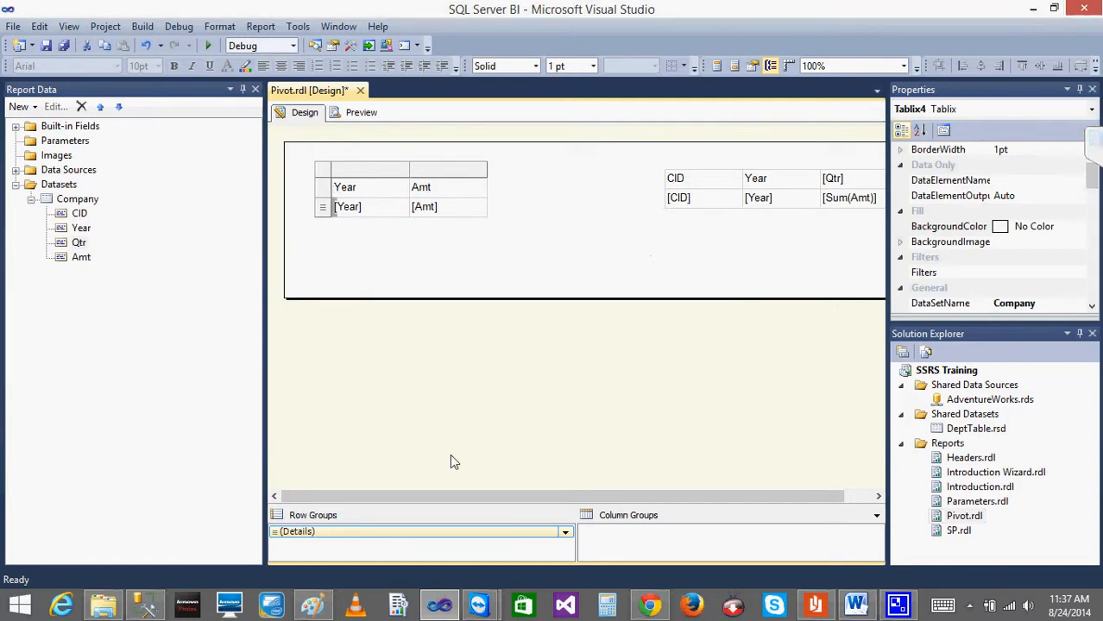
Add the CID field as a parent row group above the table's details group.
click(78, 242)
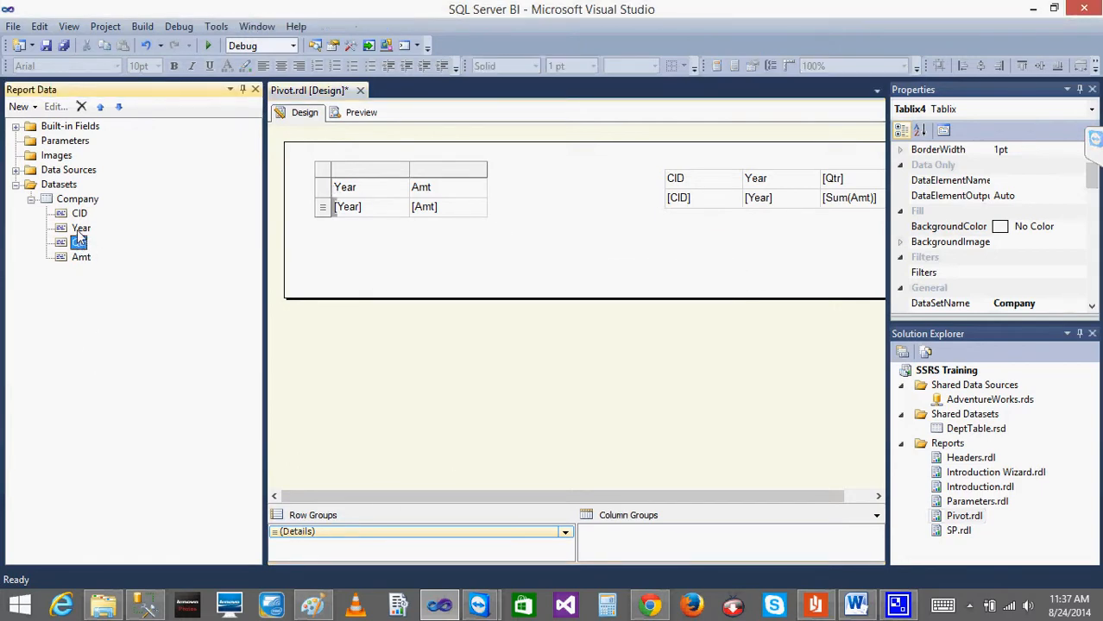
drag(75, 216, 339, 533)
click(386, 276)
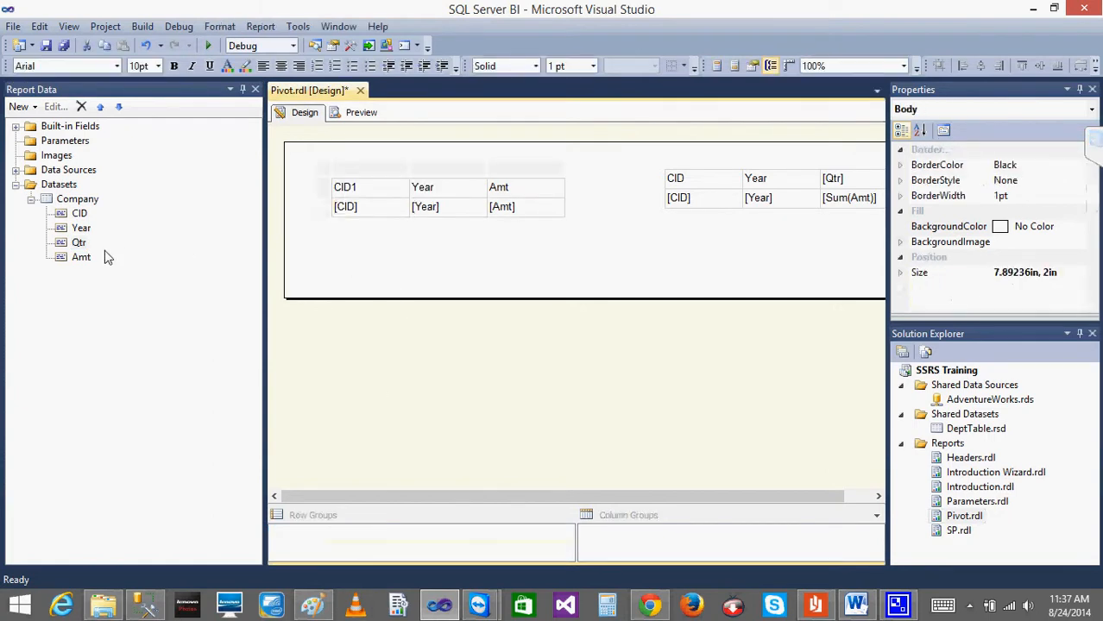
click(80, 257)
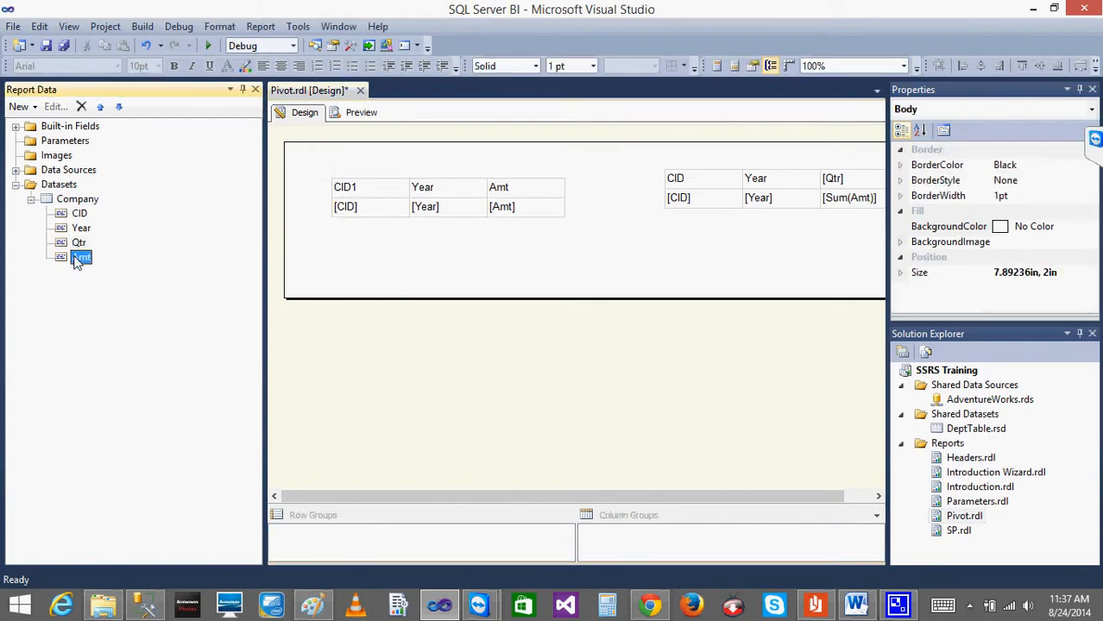
click(443, 191)
Delete the CID-grouped table and insert a new blank table beside the matrix.
right_click(326, 170)
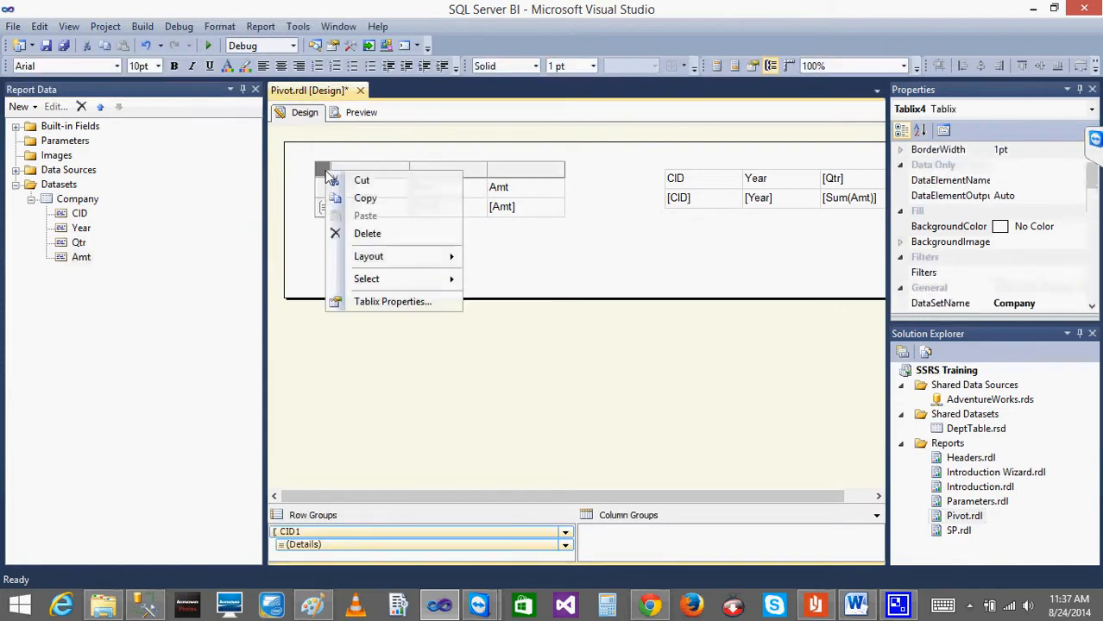
click(367, 234)
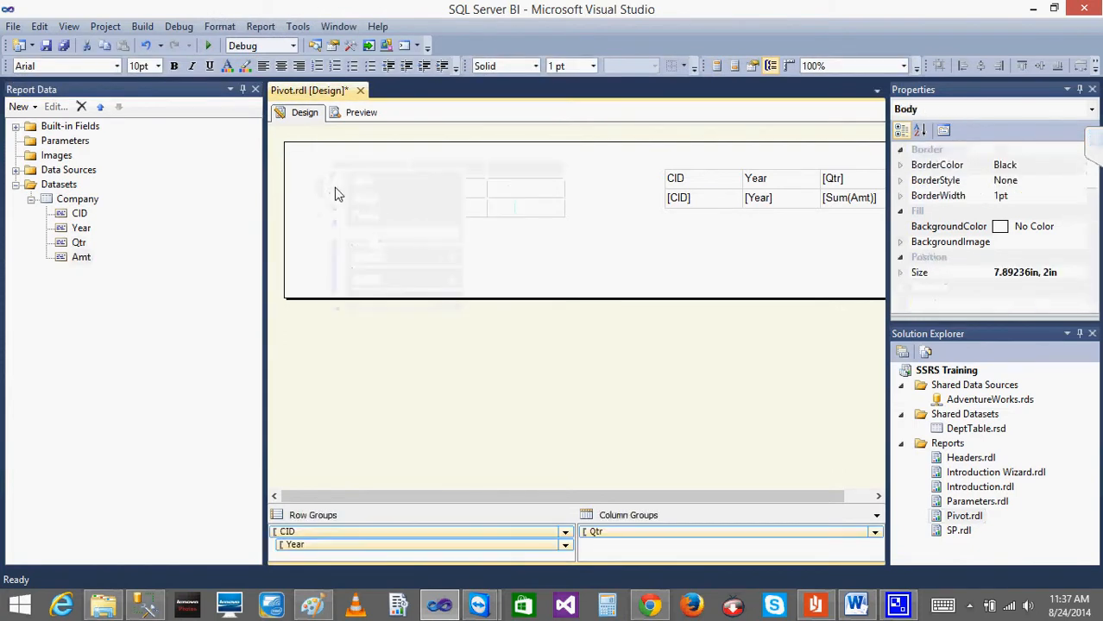
right_click(338, 186)
mouse_move(381, 248)
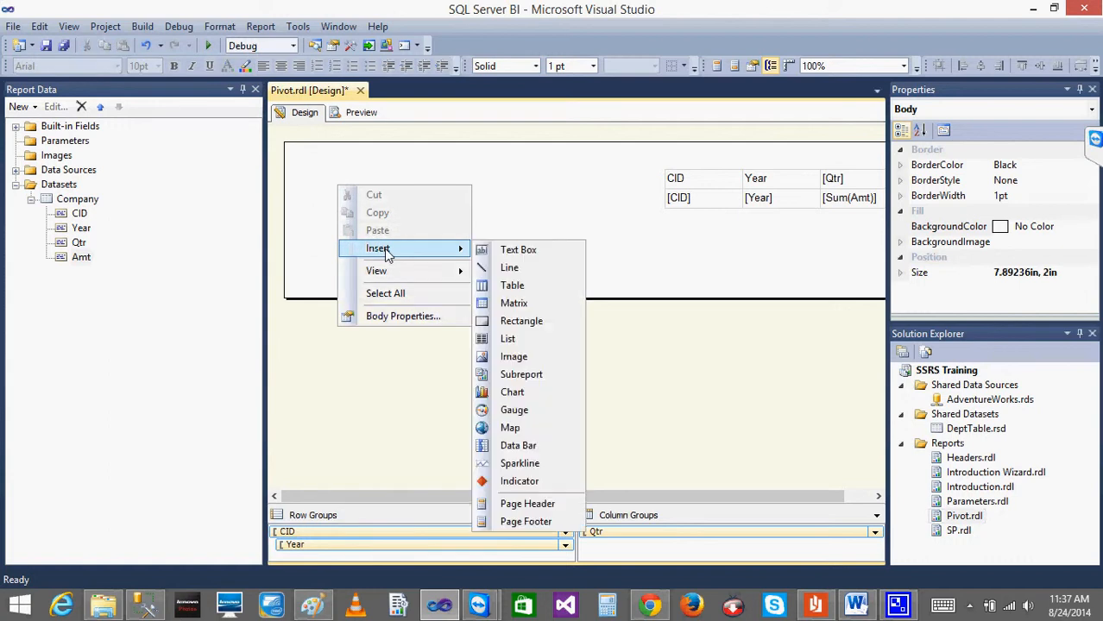
click(547, 287)
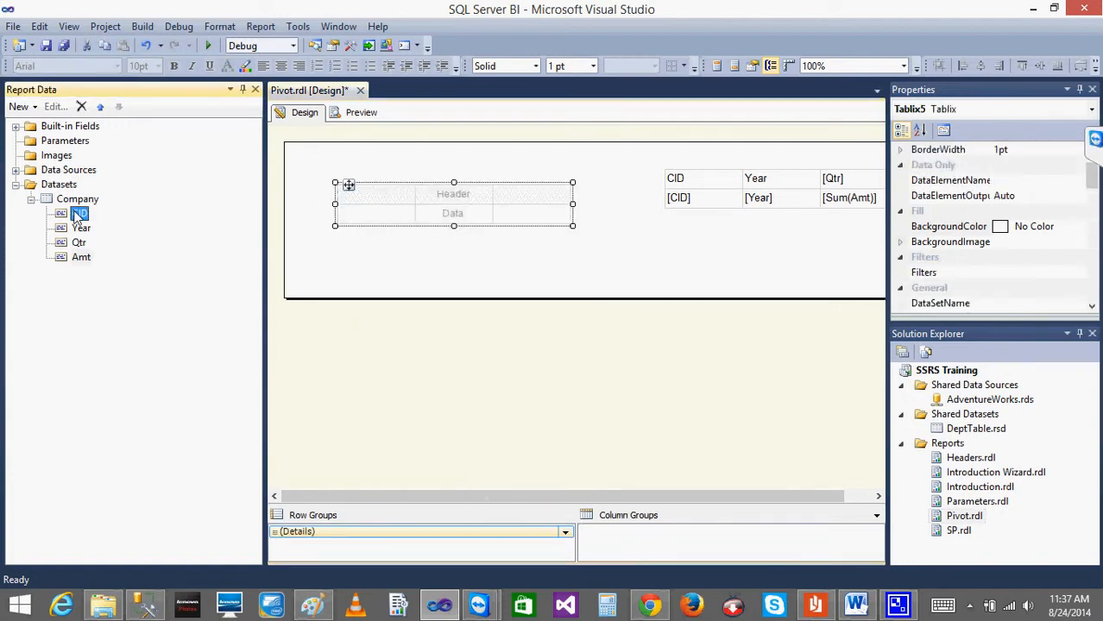
Group the new table's rows by Year with CID nested inside, group its columns by Qtr, and fill the first data column with Amt.
drag(387, 533, 382, 528)
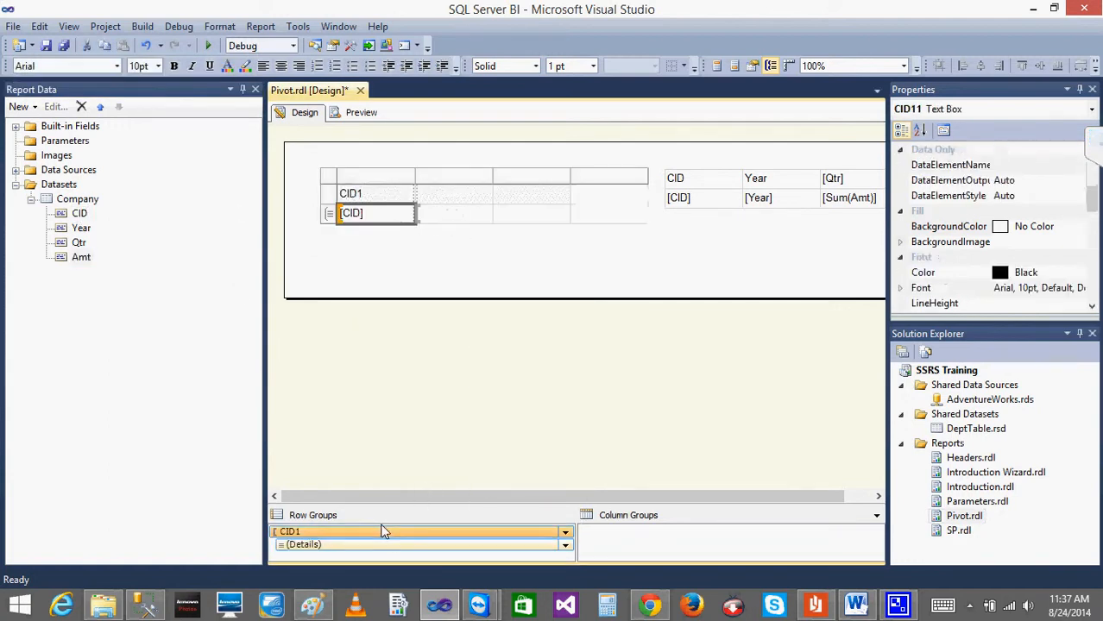
click(79, 230)
drag(79, 230, 466, 535)
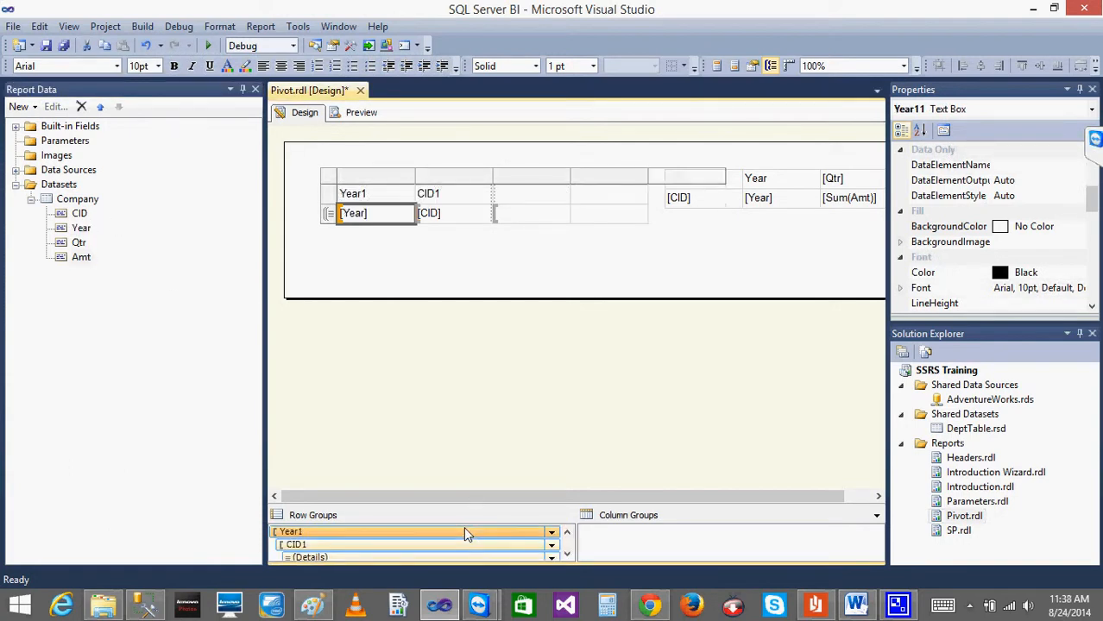
drag(80, 244, 636, 537)
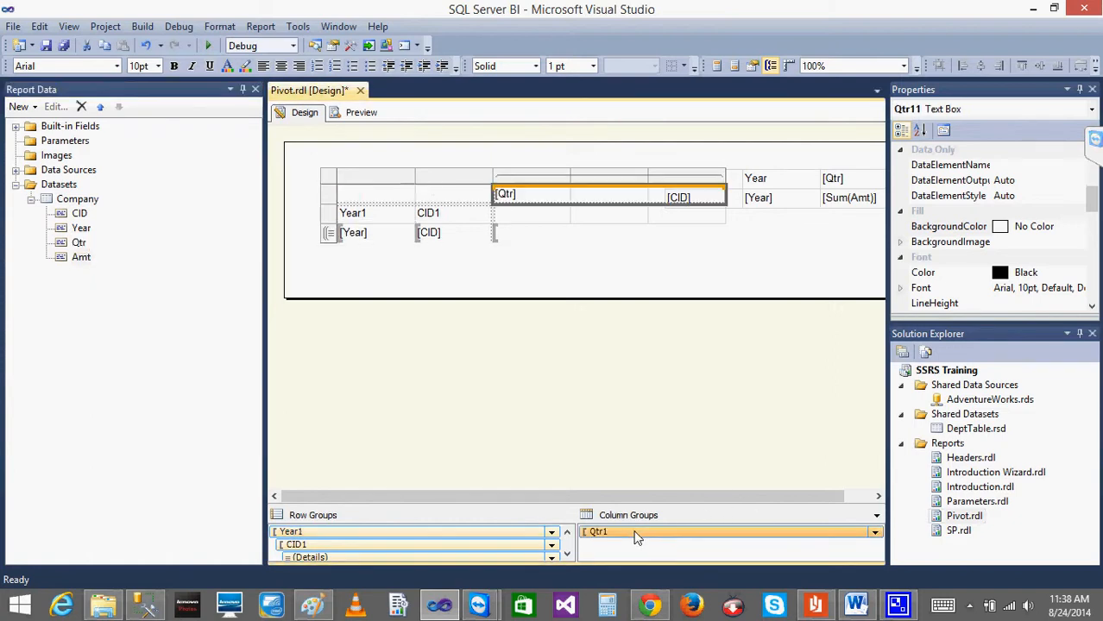
drag(81, 257, 553, 226)
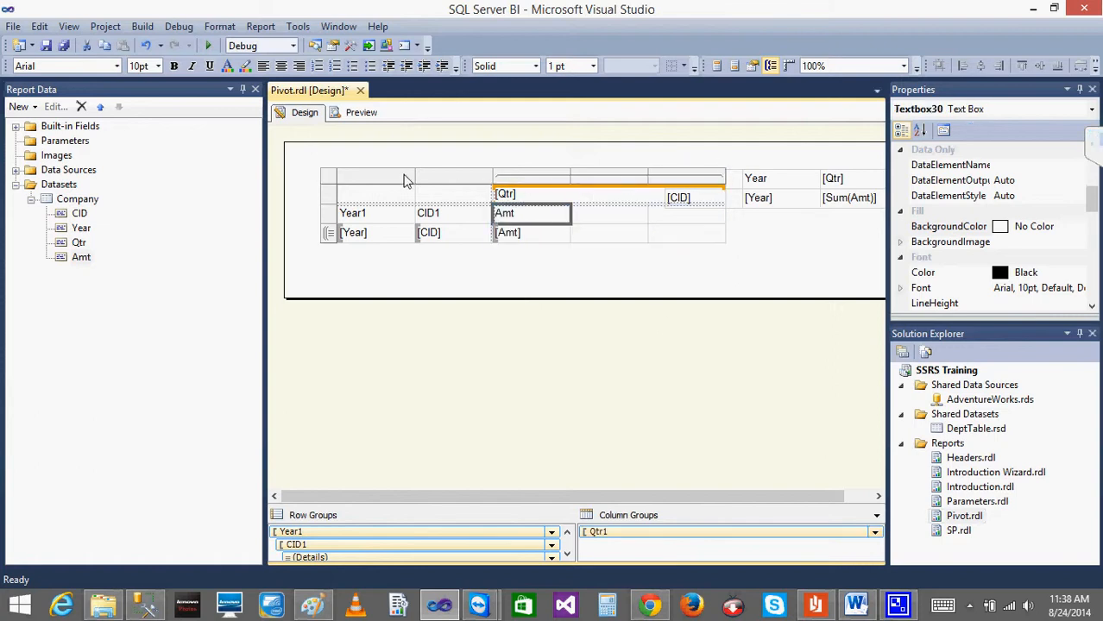
Move the overlapping matrix directly below the new table, aligned with the table's first column.
click(329, 179)
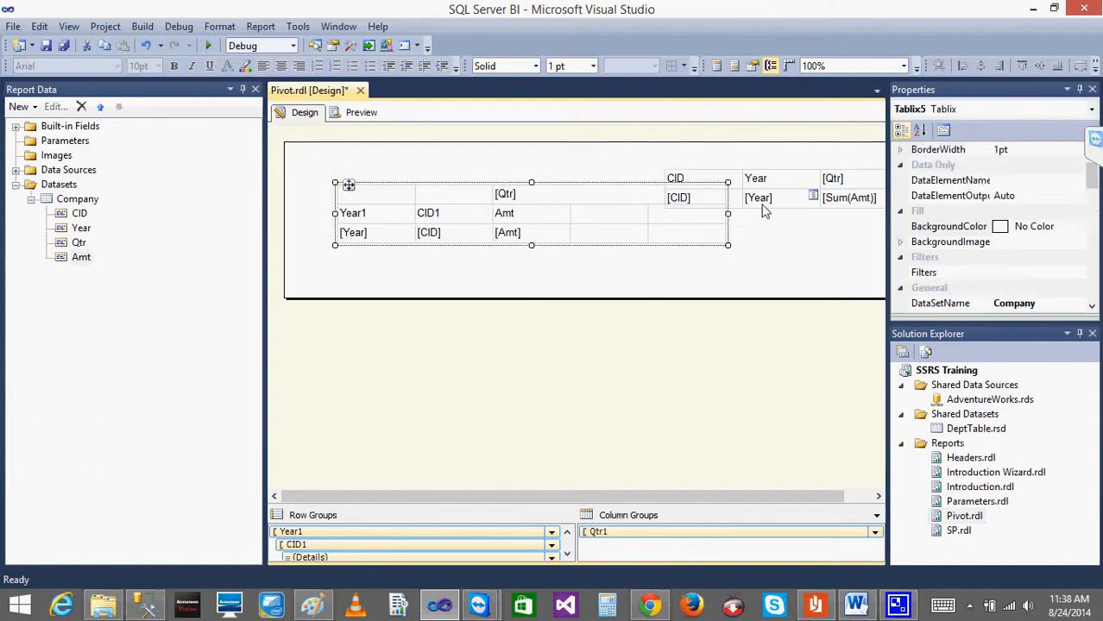
click(762, 204)
click(656, 162)
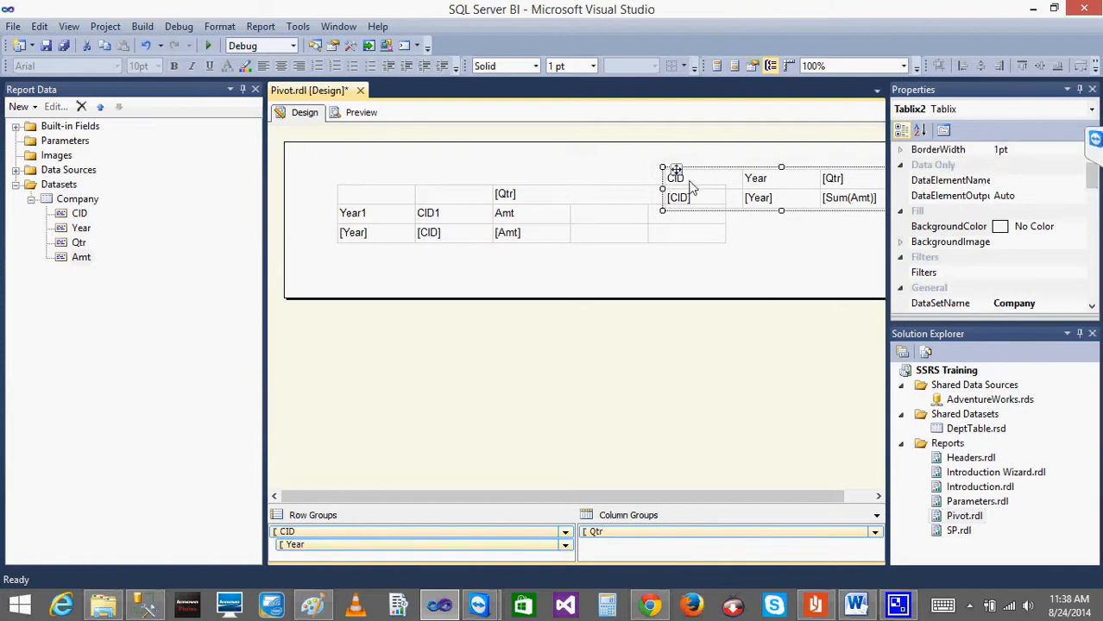
drag(677, 172, 348, 264)
click(624, 283)
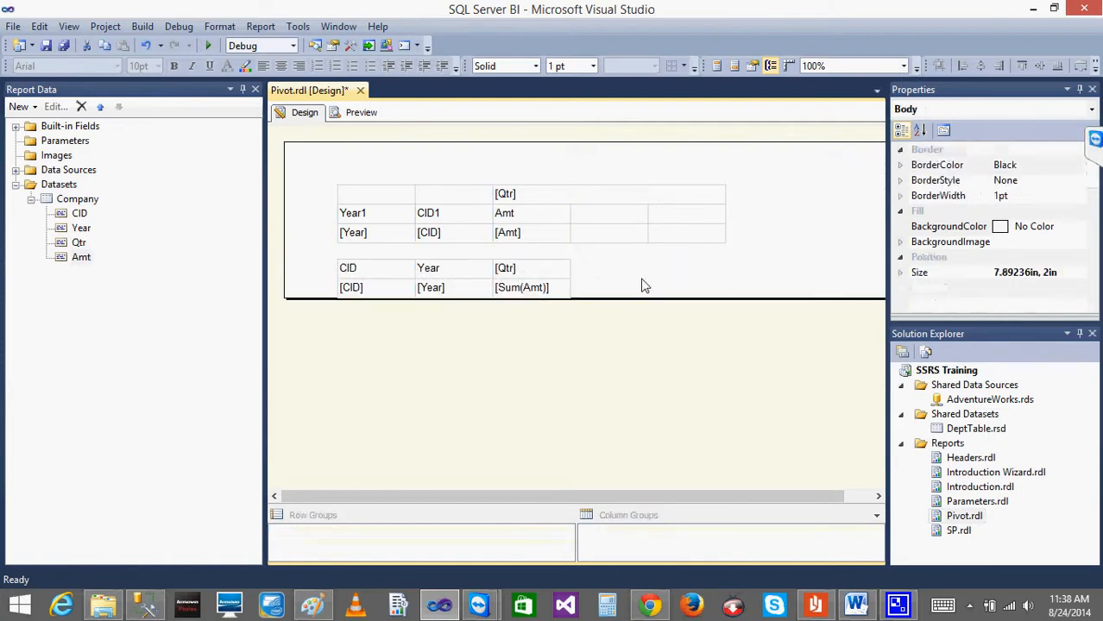
Delete the two empty columns after the Amt column in the table.
click(606, 213)
right_click(602, 177)
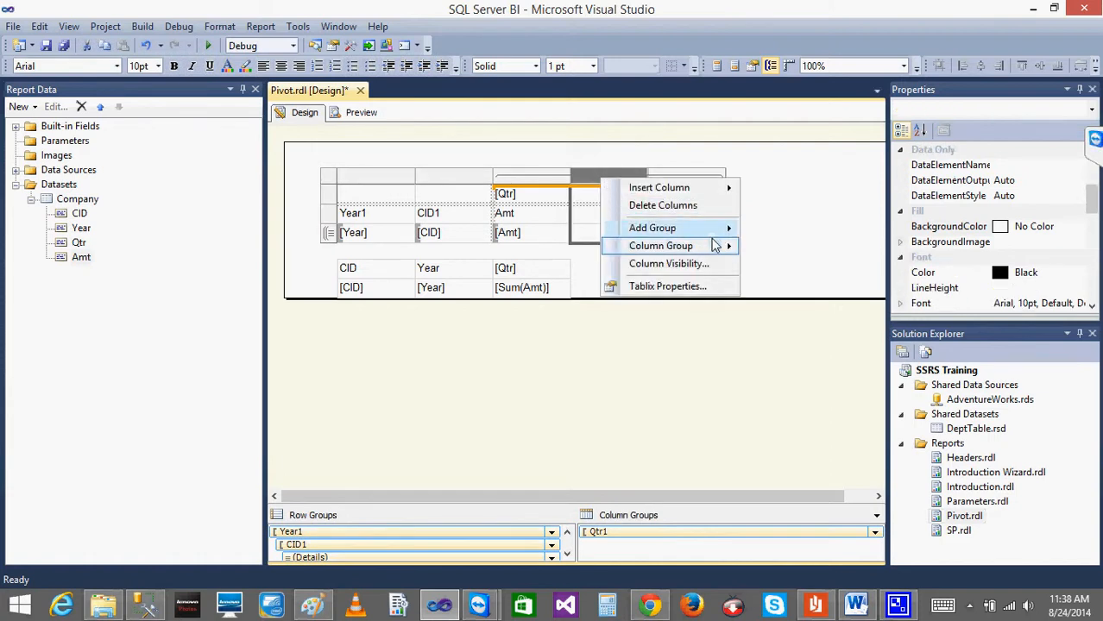
click(663, 205)
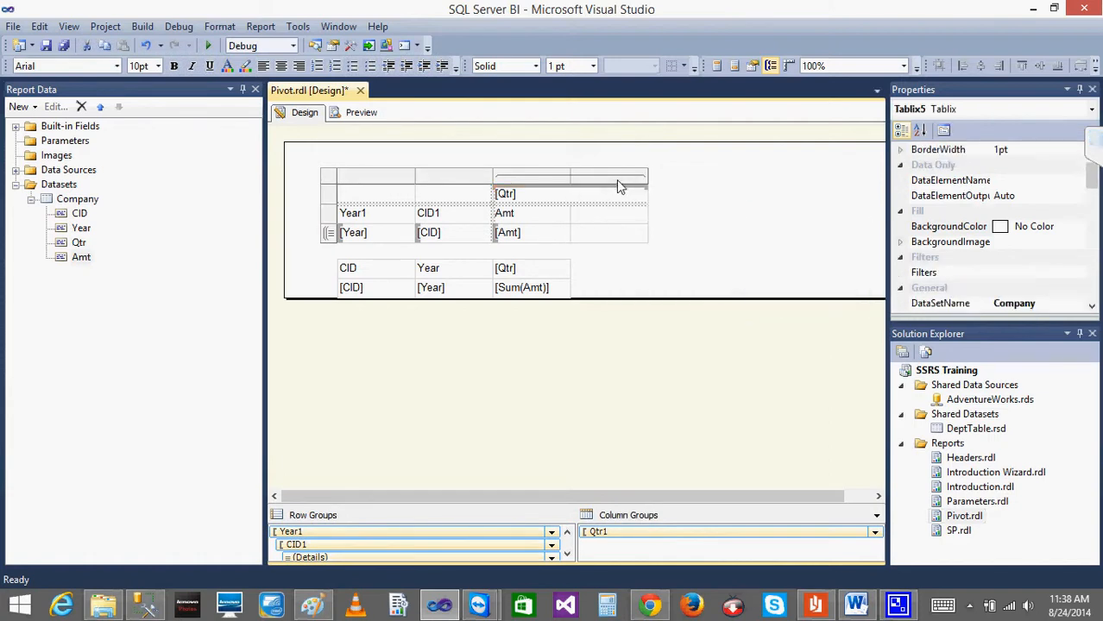
right_click(607, 179)
click(660, 205)
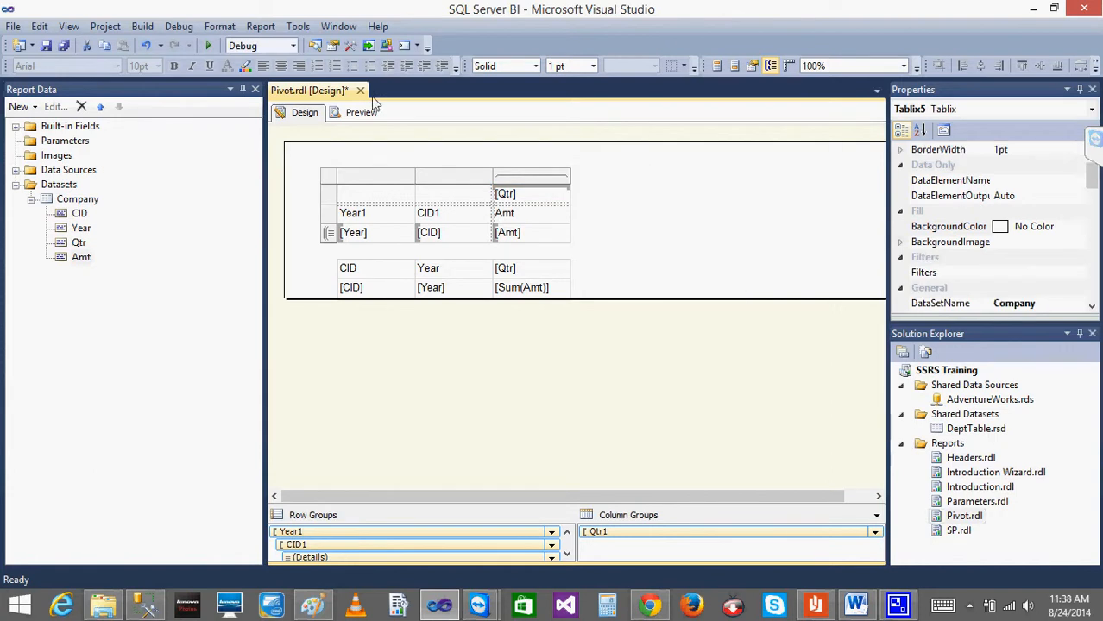
Preview the report and compare the table's quarterly Amt layout with the matrix below it.
click(349, 118)
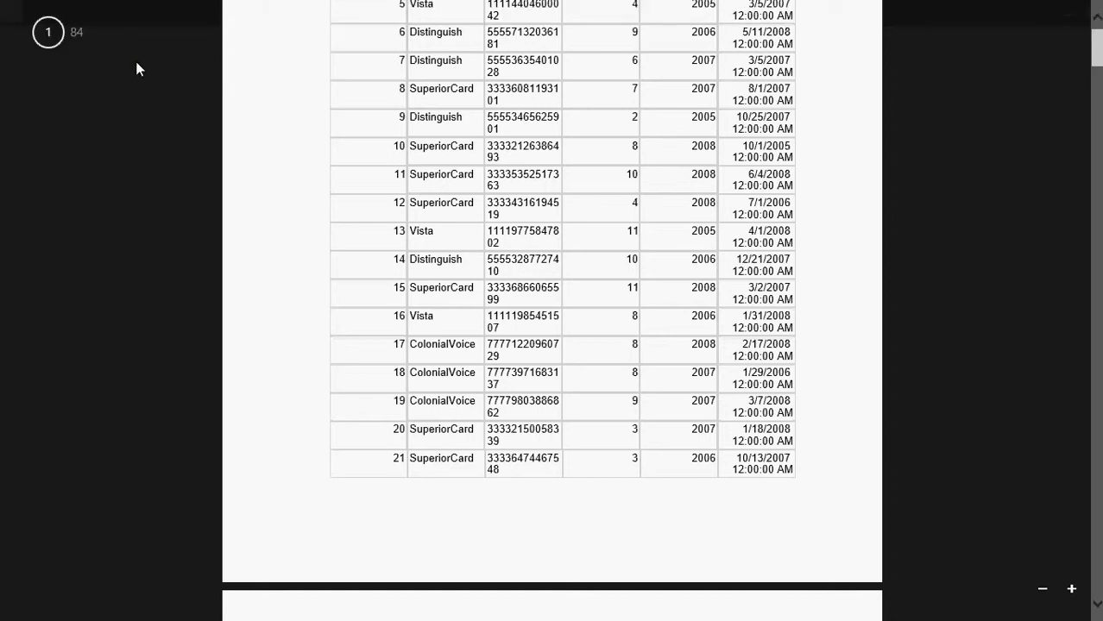
click(4, 9)
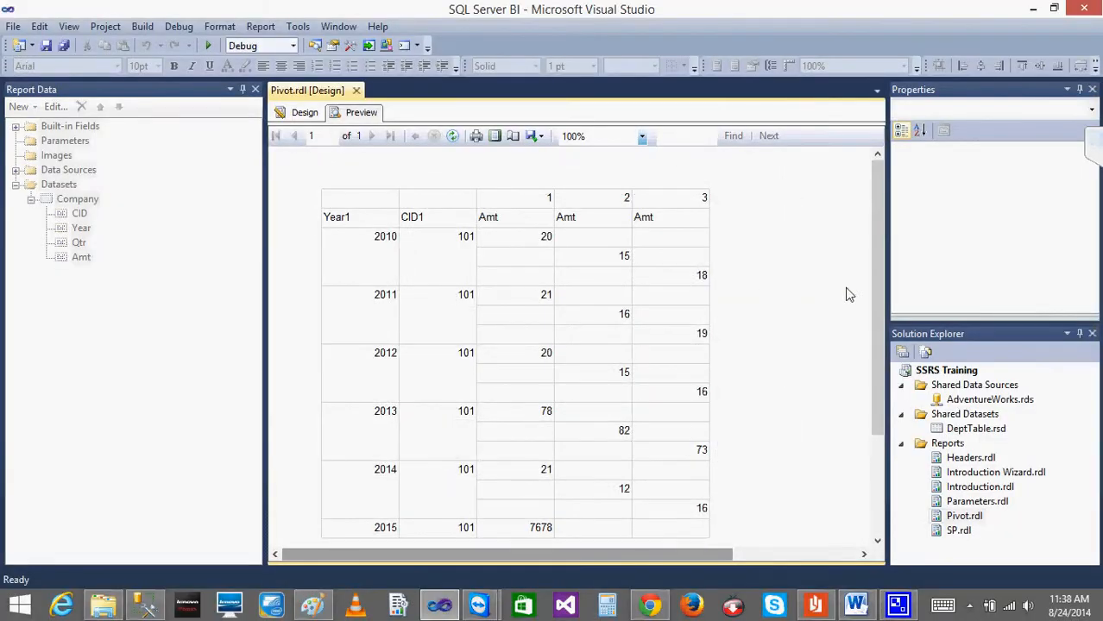
drag(874, 309, 864, 451)
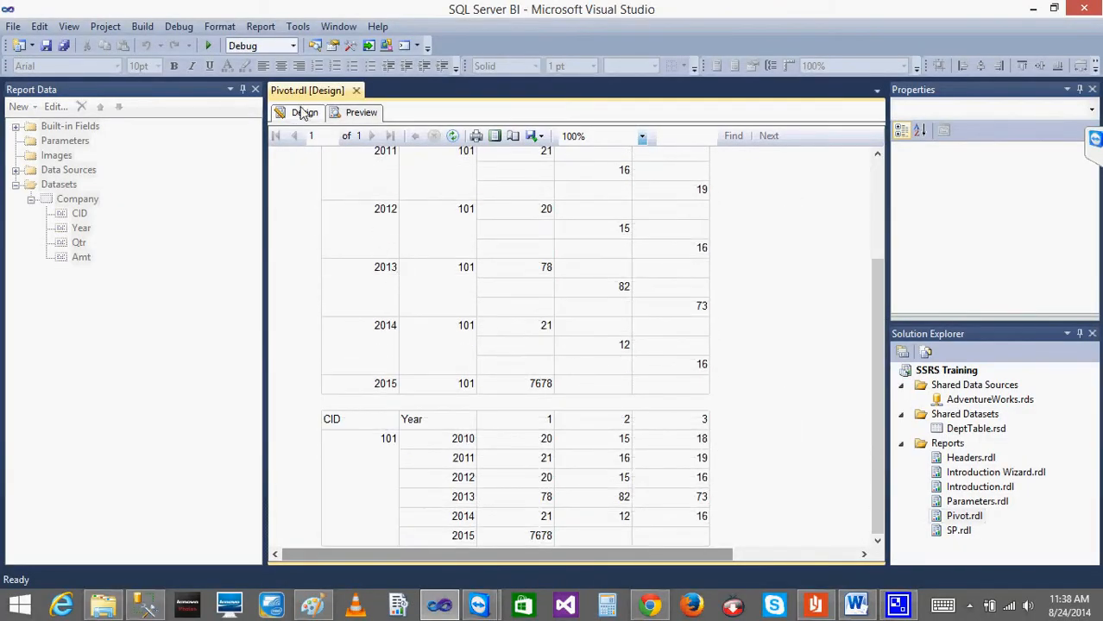
mouse_move(880, 392)
mouse_down()
mouse_move(881, 293)
mouse_move(880, 419)
mouse_up()
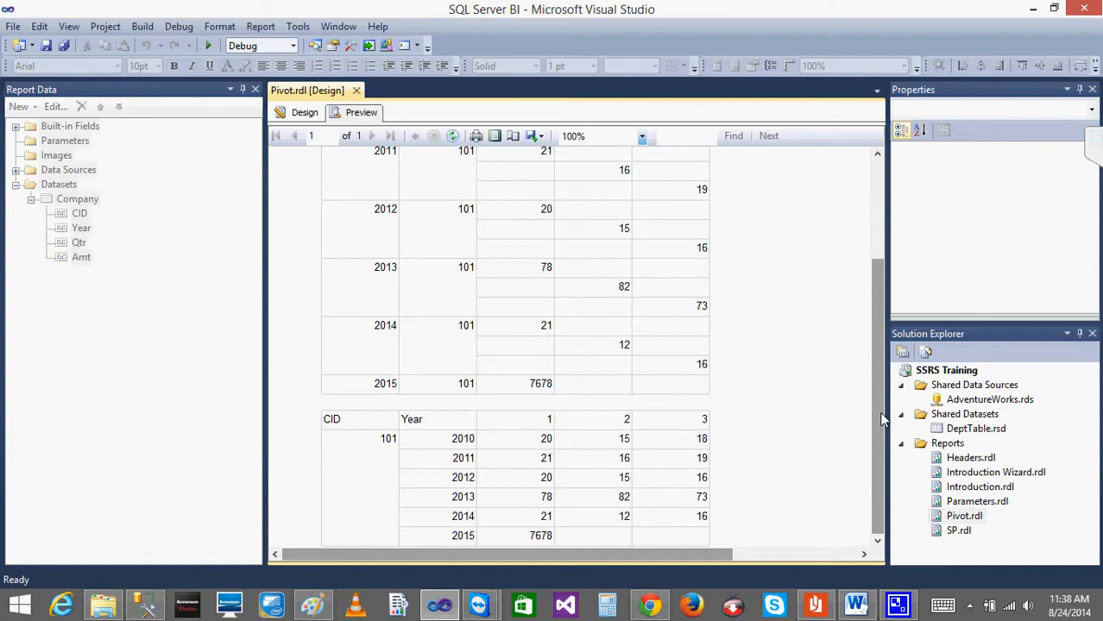
drag(878, 411, 880, 212)
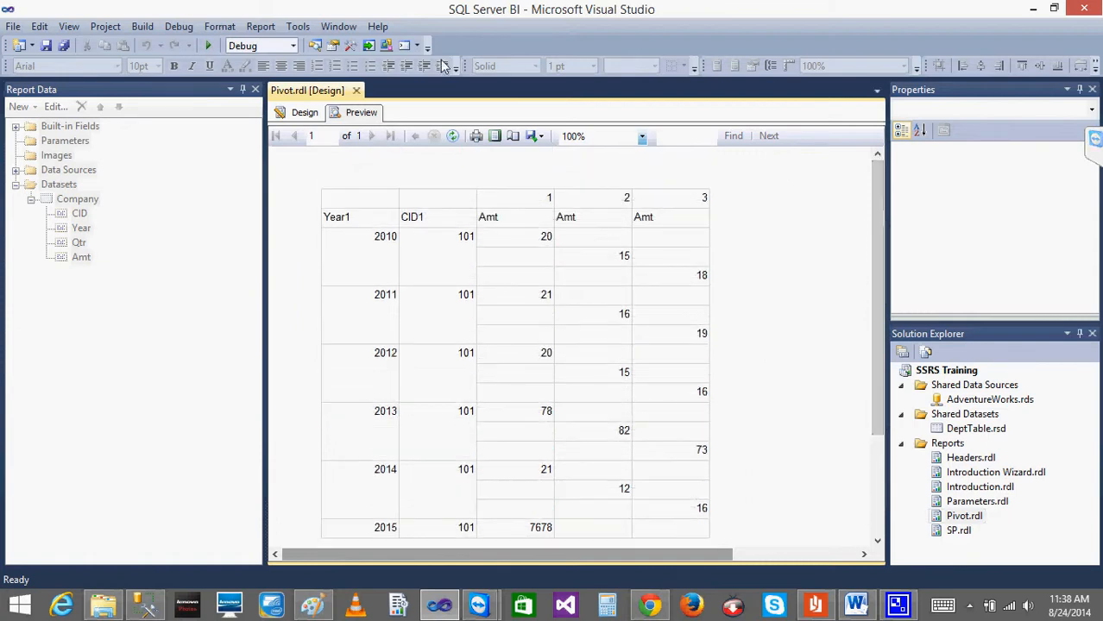
Return to the design and delete the table grouped by Year, CID and Qtr, keeping the matrix.
click(302, 112)
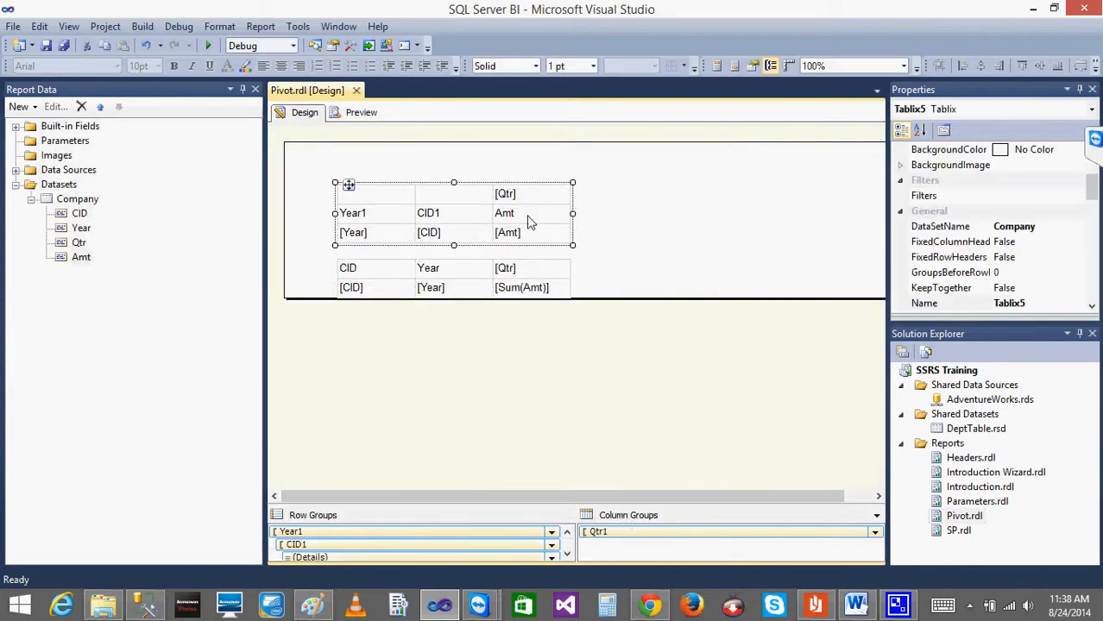
click(312, 260)
click(380, 216)
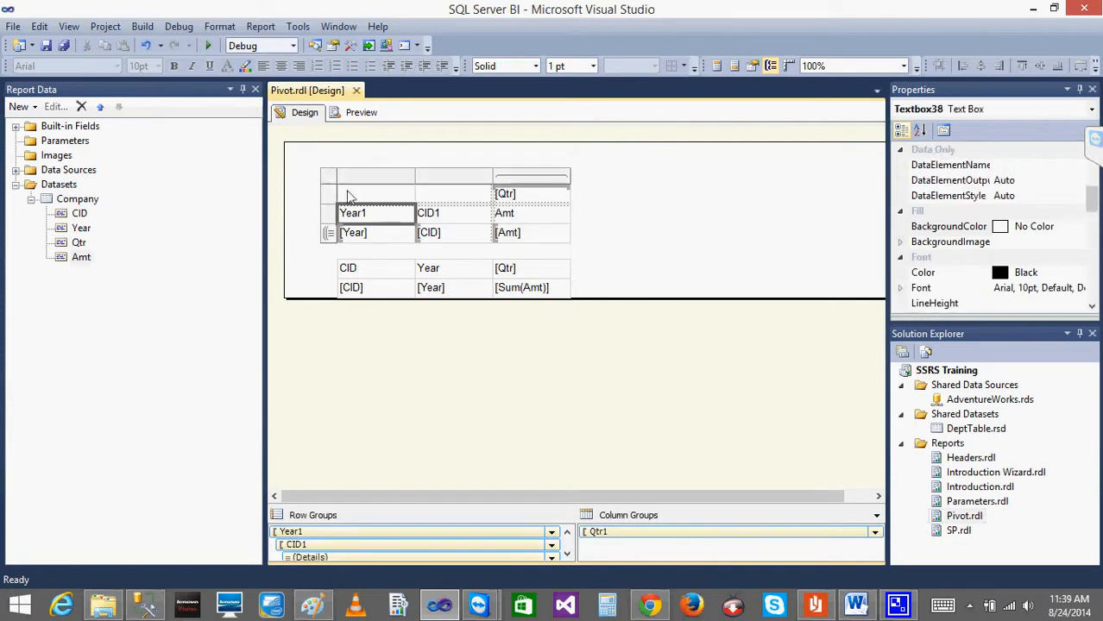
right_click(327, 176)
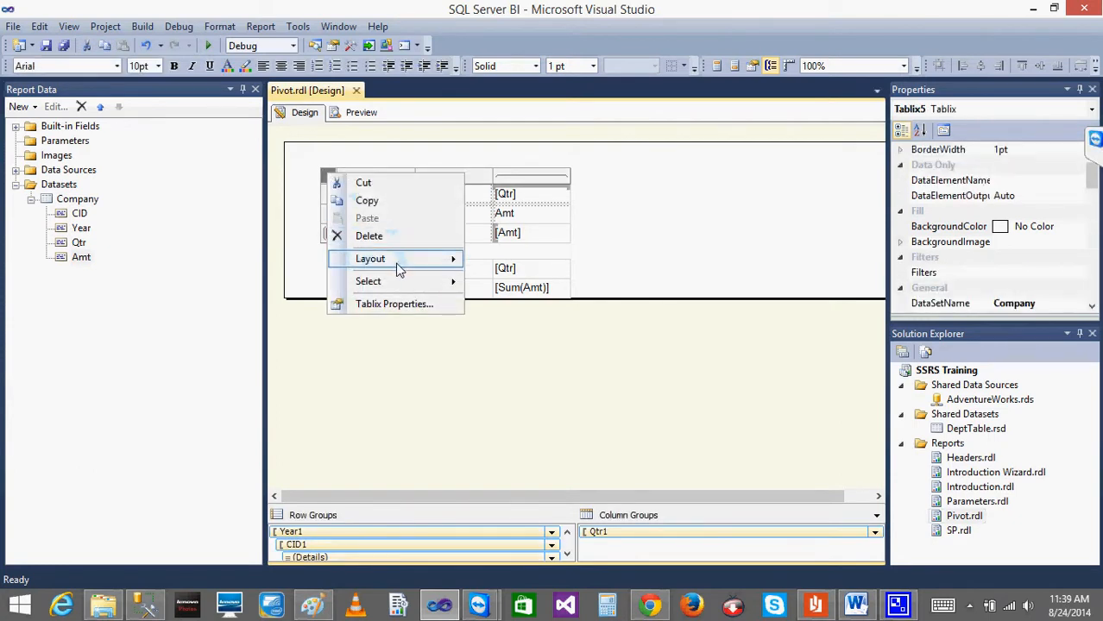
click(372, 237)
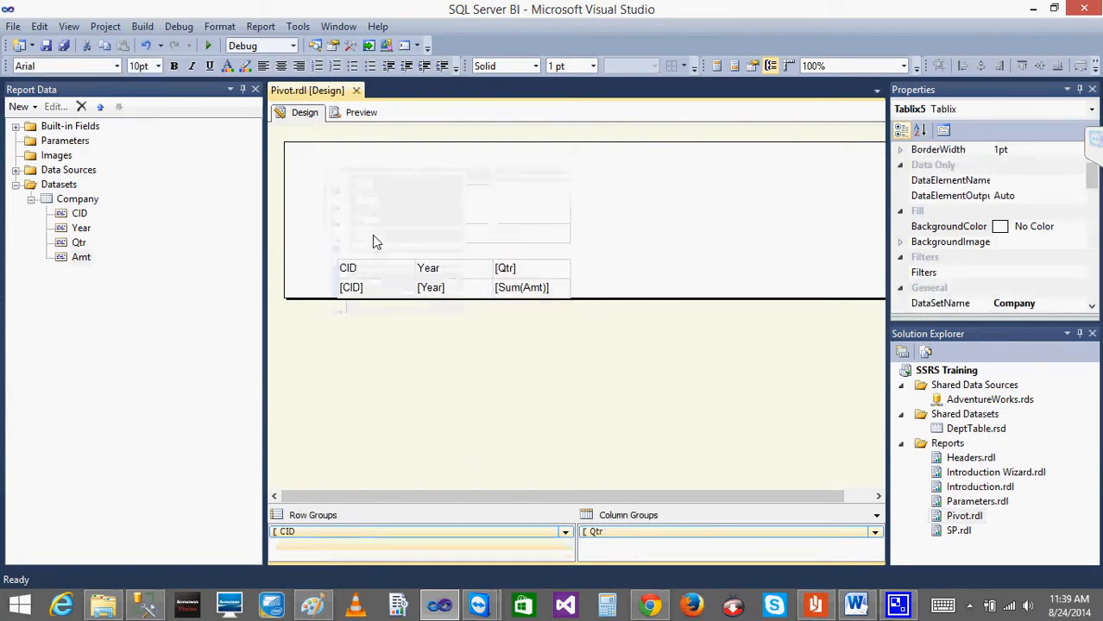
Move the matrix up into the space left by the deleted table, then check the preview and return to the design.
click(577, 261)
click(369, 272)
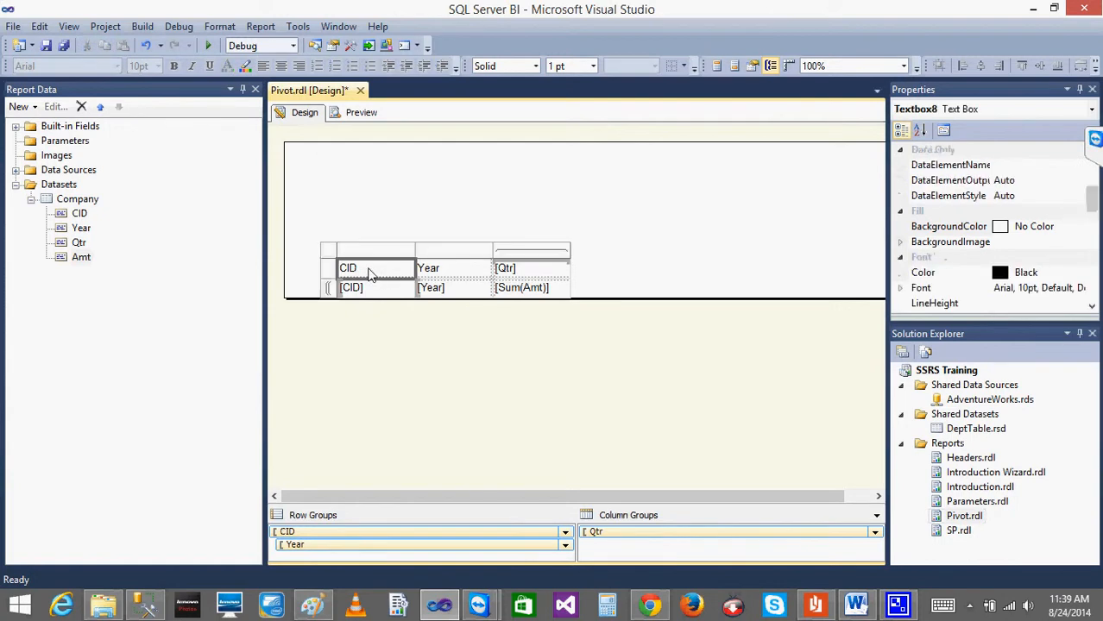
click(326, 249)
drag(347, 259, 340, 200)
click(354, 115)
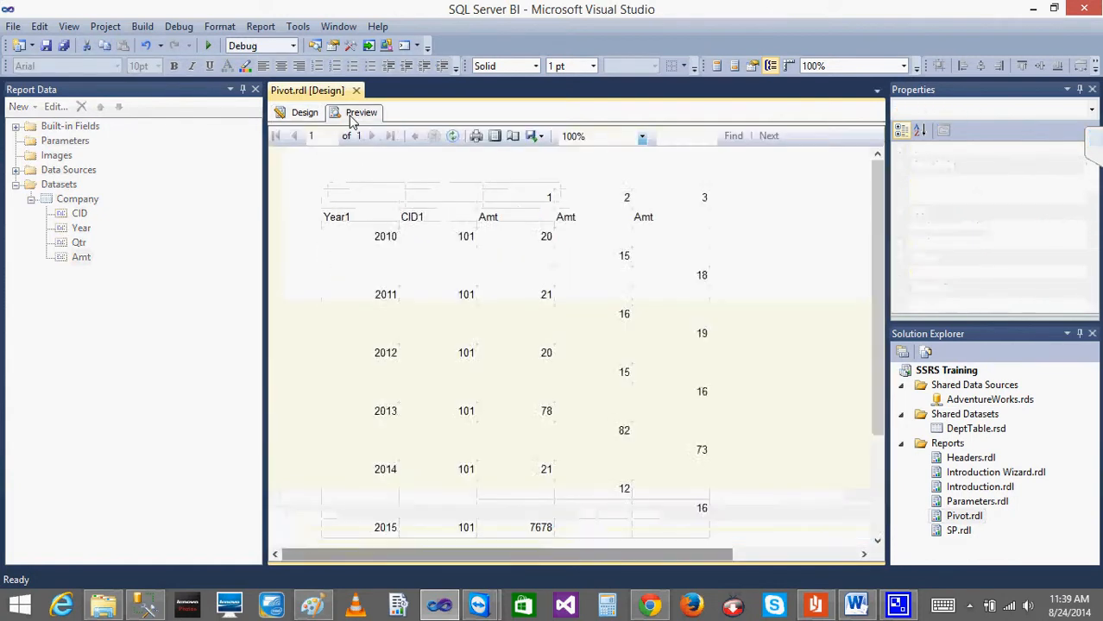
click(300, 113)
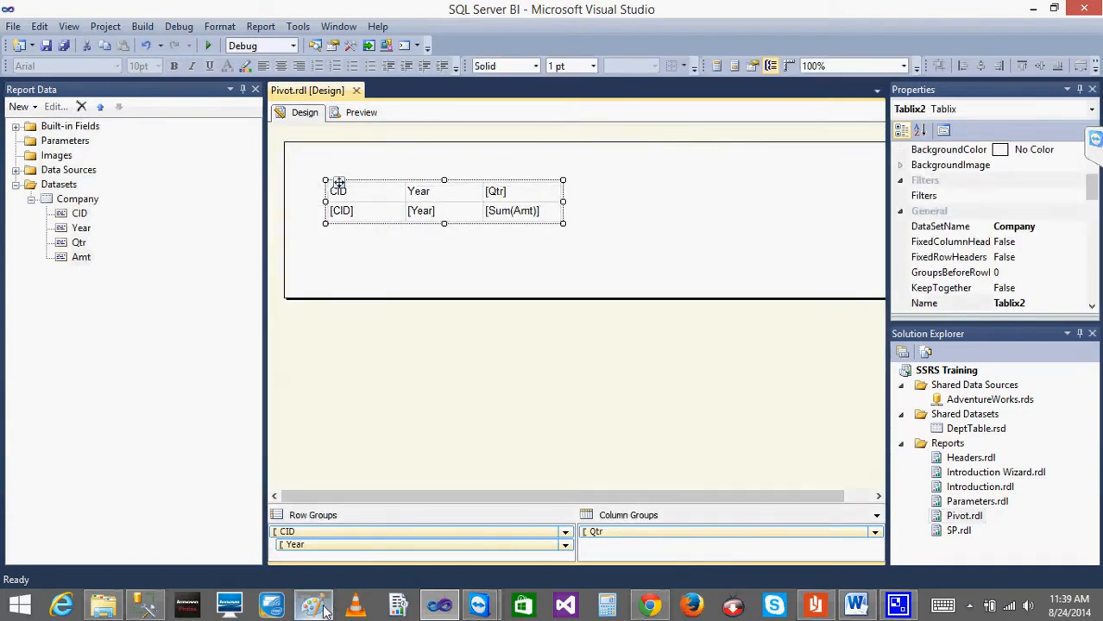
Copy the Company dataset's query text and paste it into a new query in SQL Server Management Studio.
click(145, 604)
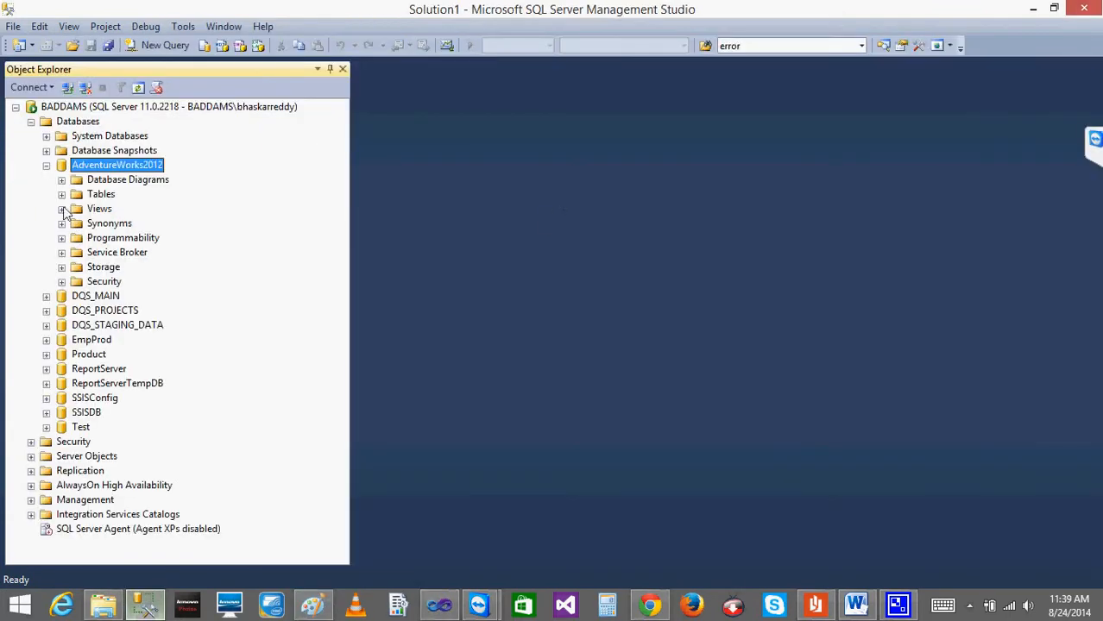
click(145, 606)
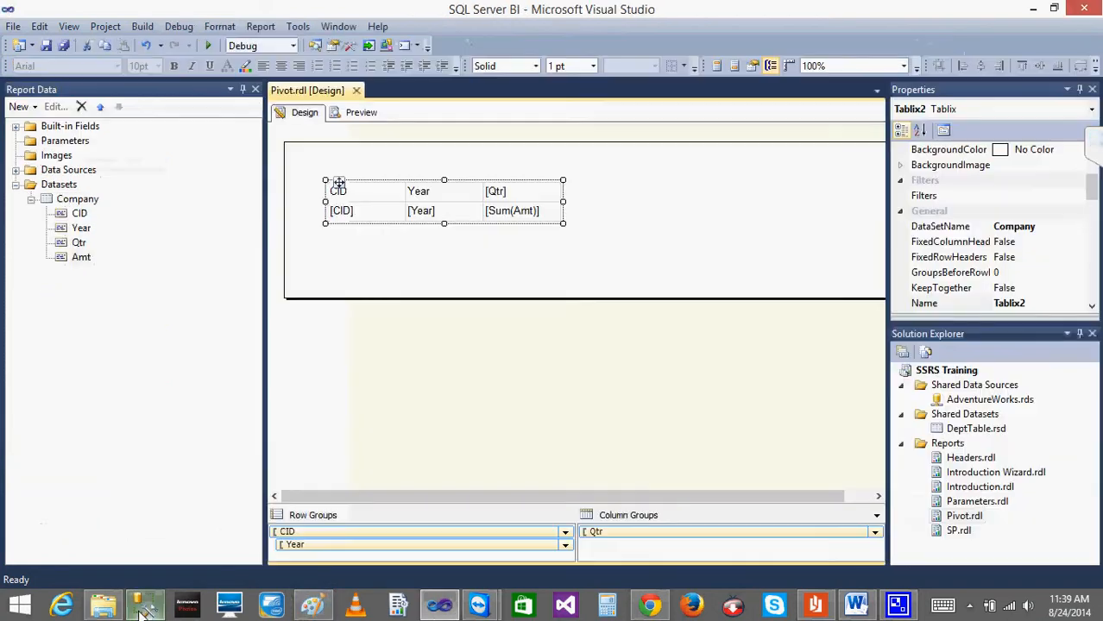
double_click(90, 200)
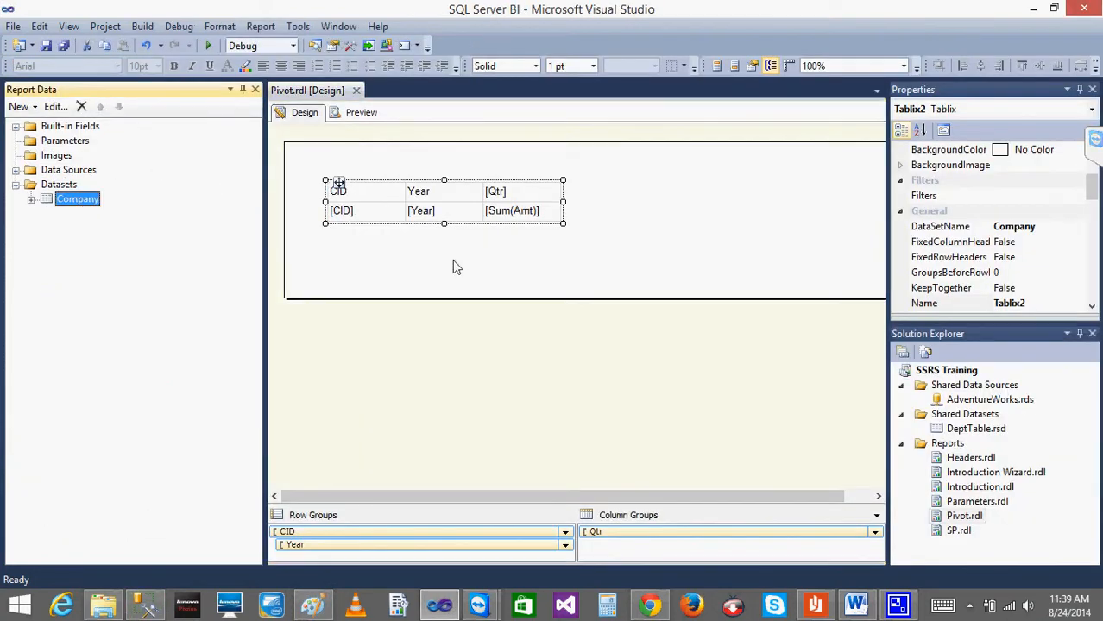
drag(483, 321, 415, 316)
key(ctrl+c)
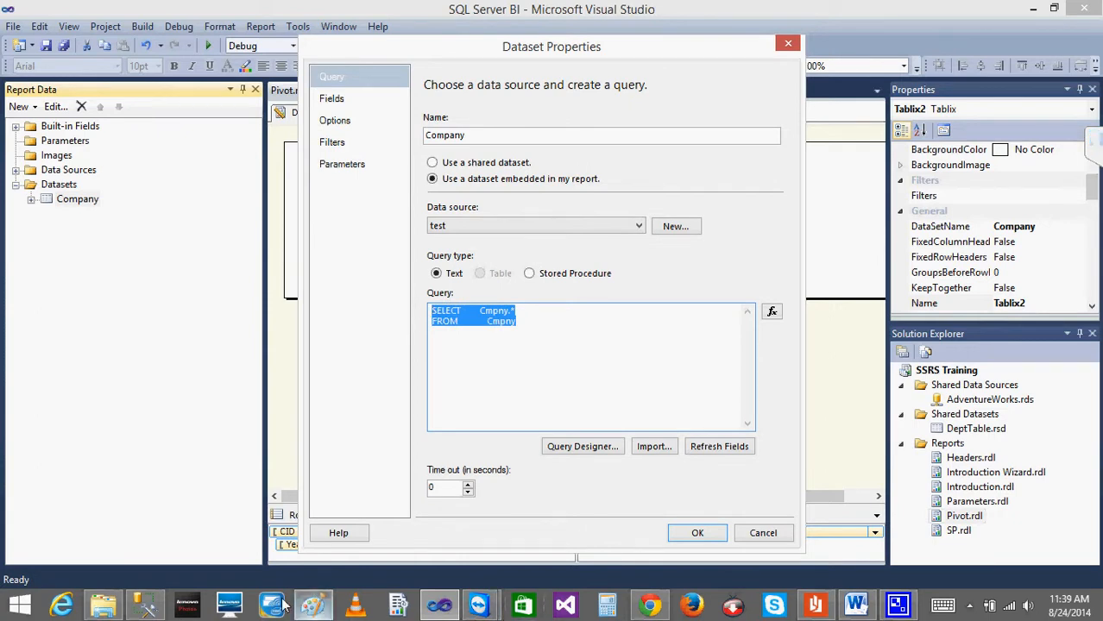
click(145, 607)
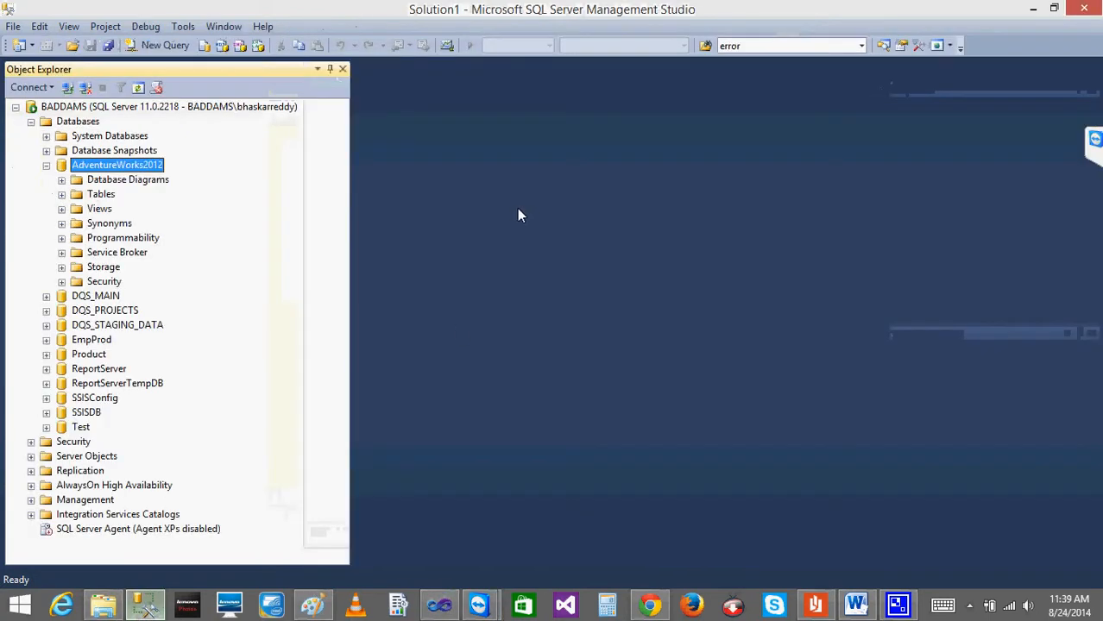
click(157, 45)
key(ctrl+v)
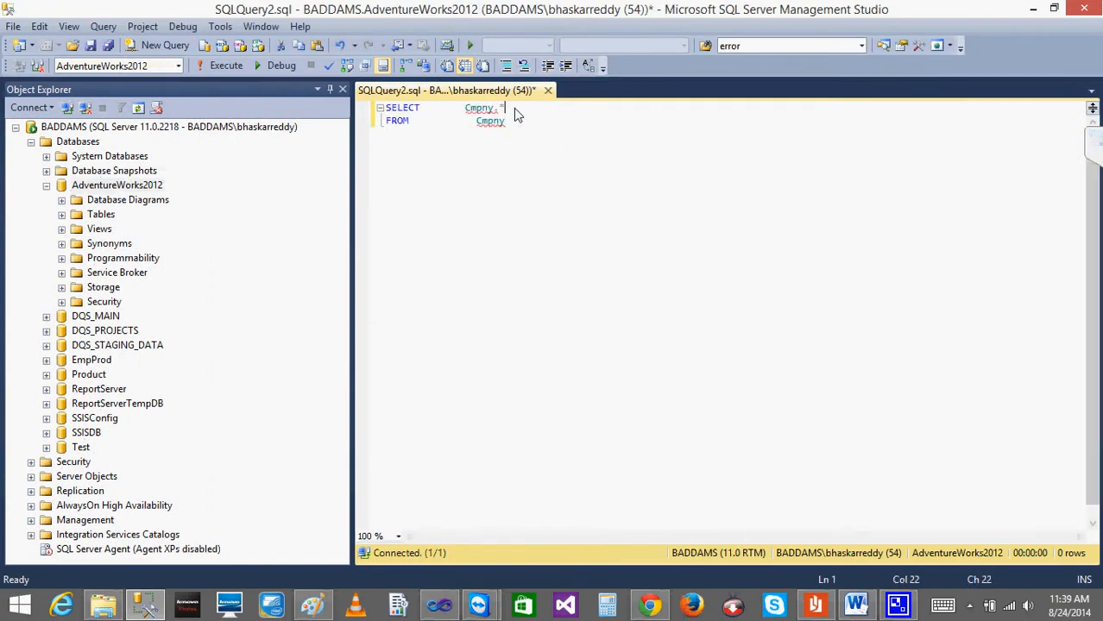
Add a CASE expression after Cmpny.* in the SELECT list, starting with WHEN Qtr=1 THEN 'Qtr1'.
key(Return)
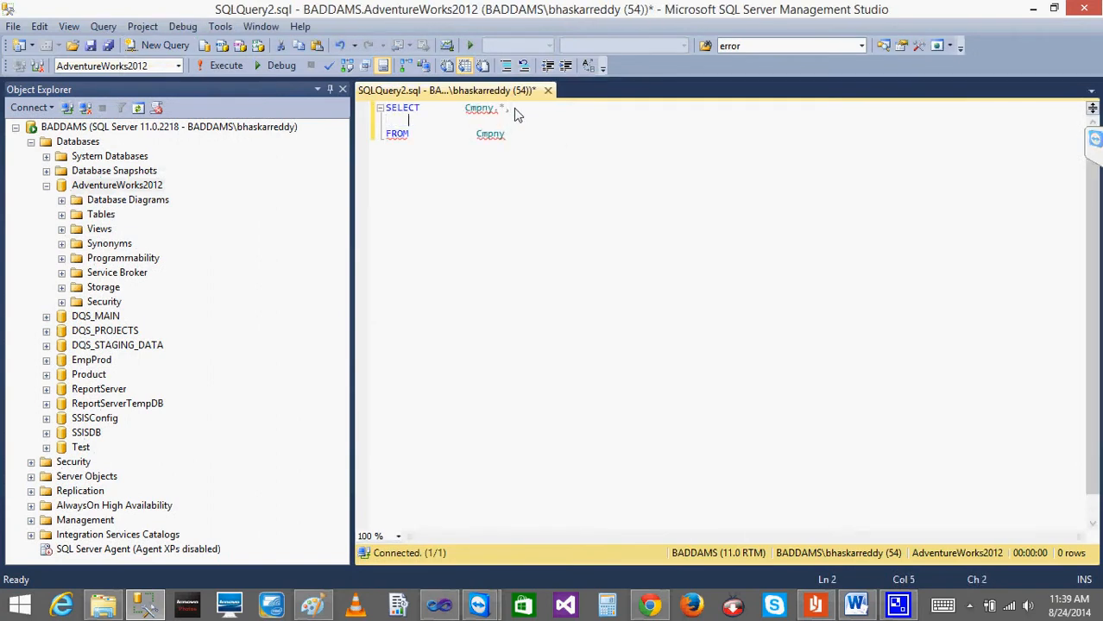
key(Tab)
text(CASE W)
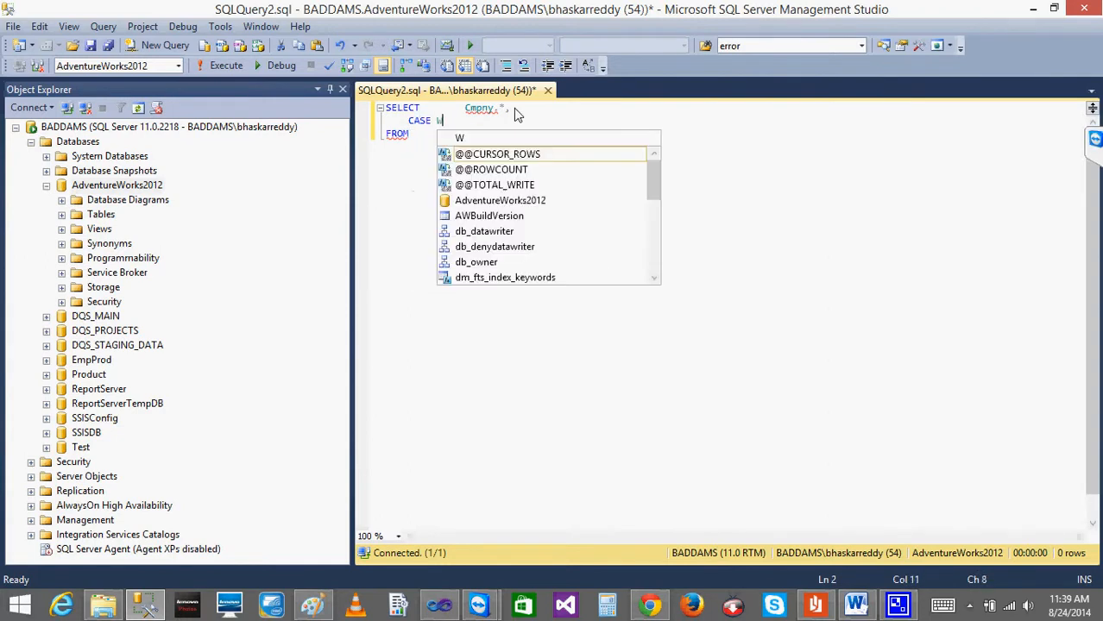
text(HEN Qt)
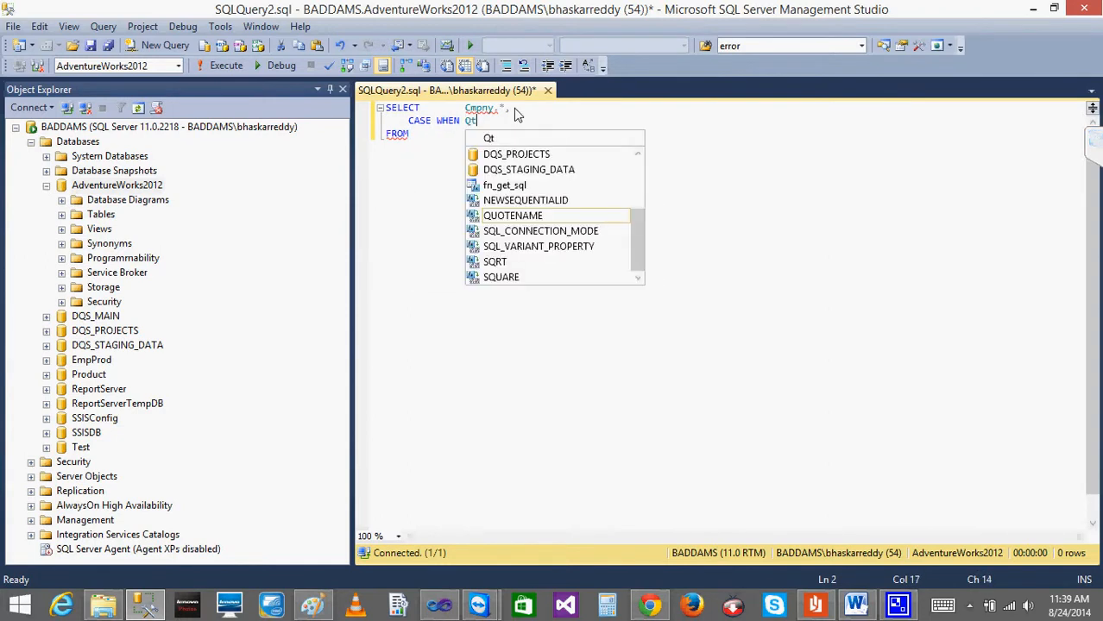
text(r=1 THEN)
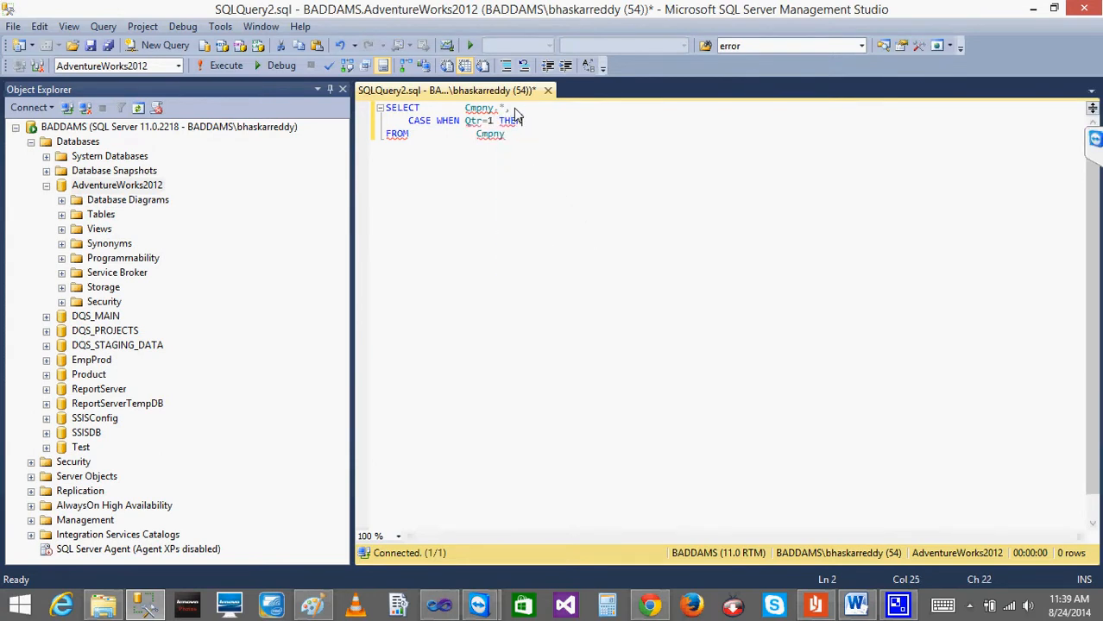
text( 'Q)
key(BackSpace)
text(1')
Add a second condition to the CASE expression on its own line: WHEN Qtr=2 THEN 'Qtr2'.
key(Return)
key(Tab)
key(Tab)
key(BackSpace)
text(WHEN Qtr=)
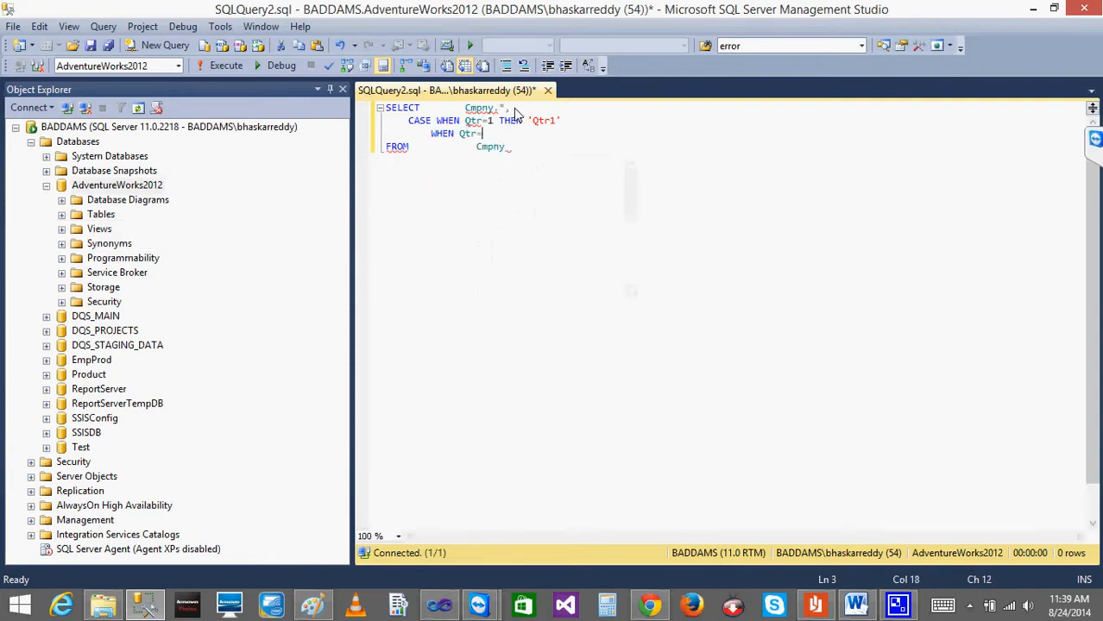
text(2 THEN )
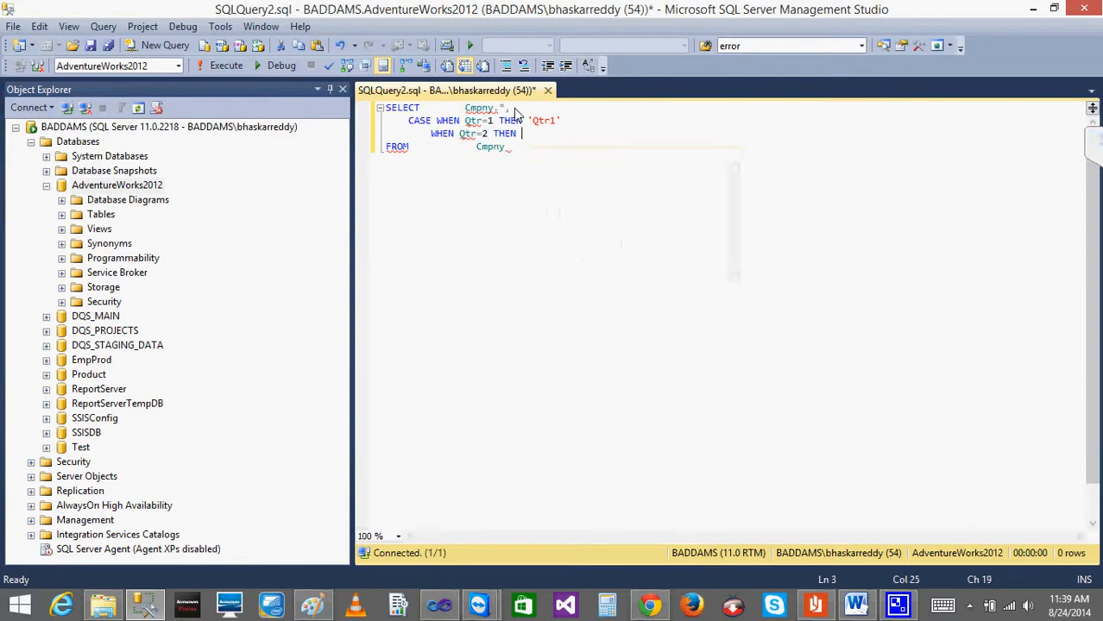
text('Qtr2)
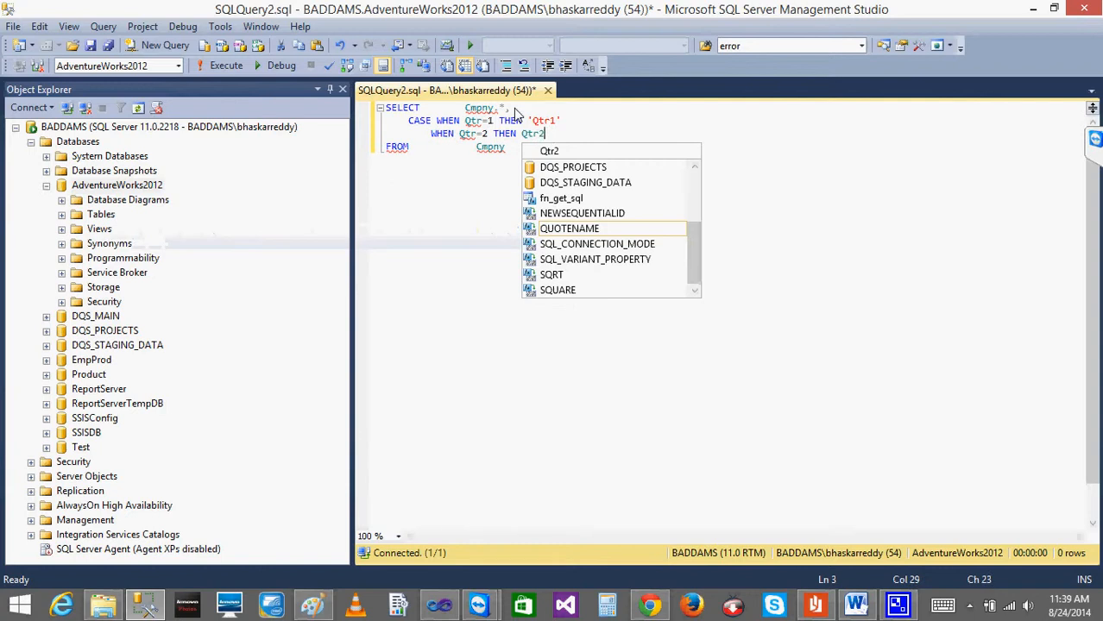
text(')
key(Left)
key(Left)
key(Left)
key(Left)
key(Left)
text(')
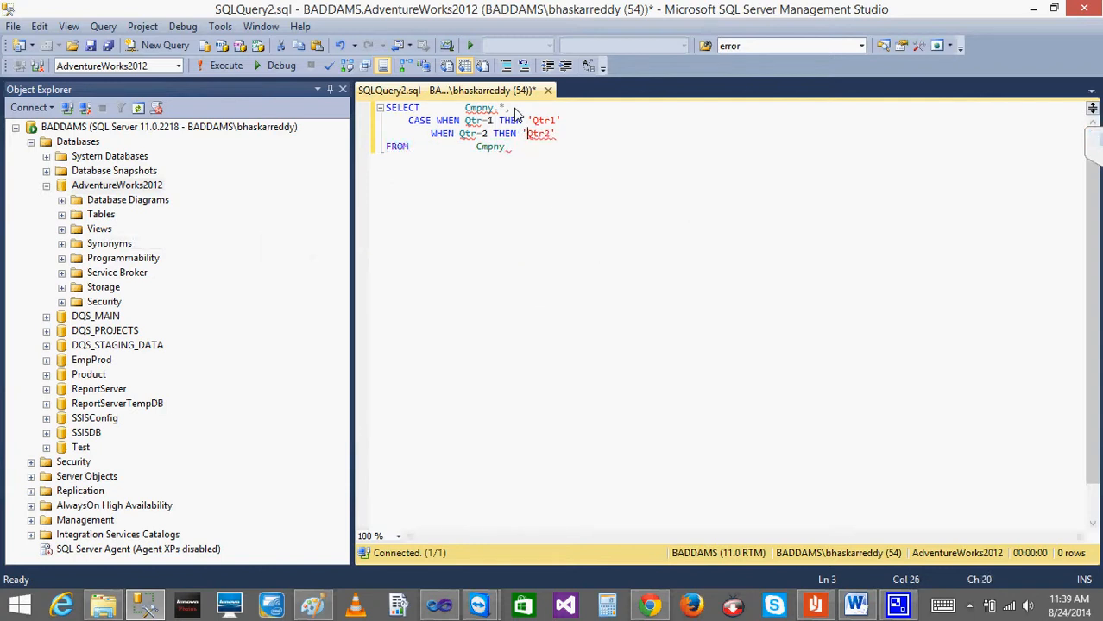
key(Right)
key(Right)
key(Right)
key(Right)
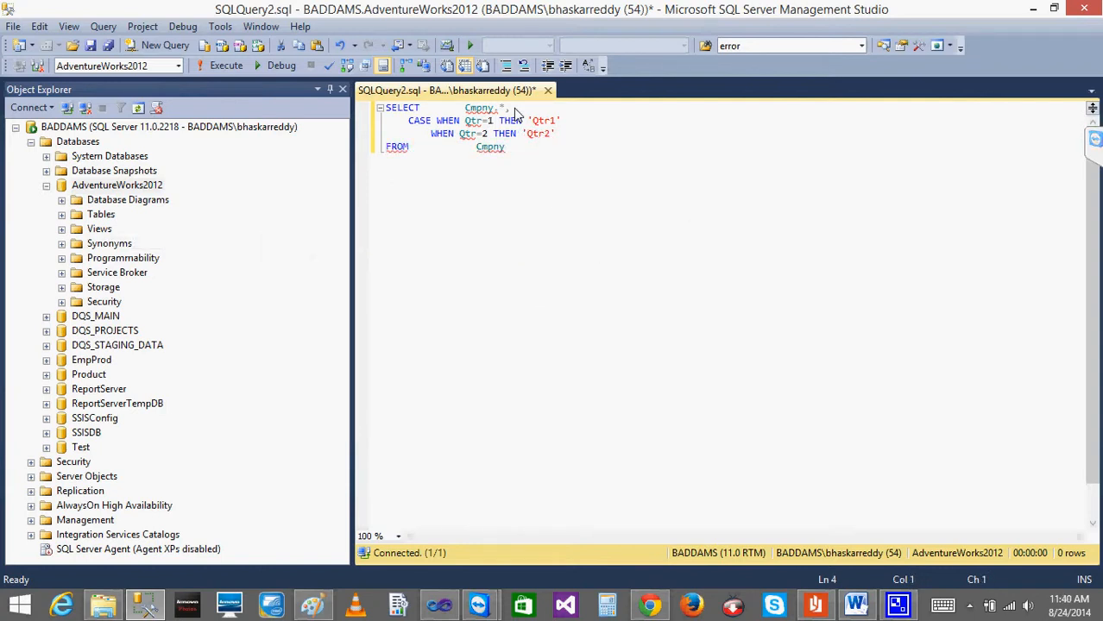
Add a third condition to the CASE expression on its own line: WHEN Qtr=3 THEN 'Qtr3'.
key(Return)
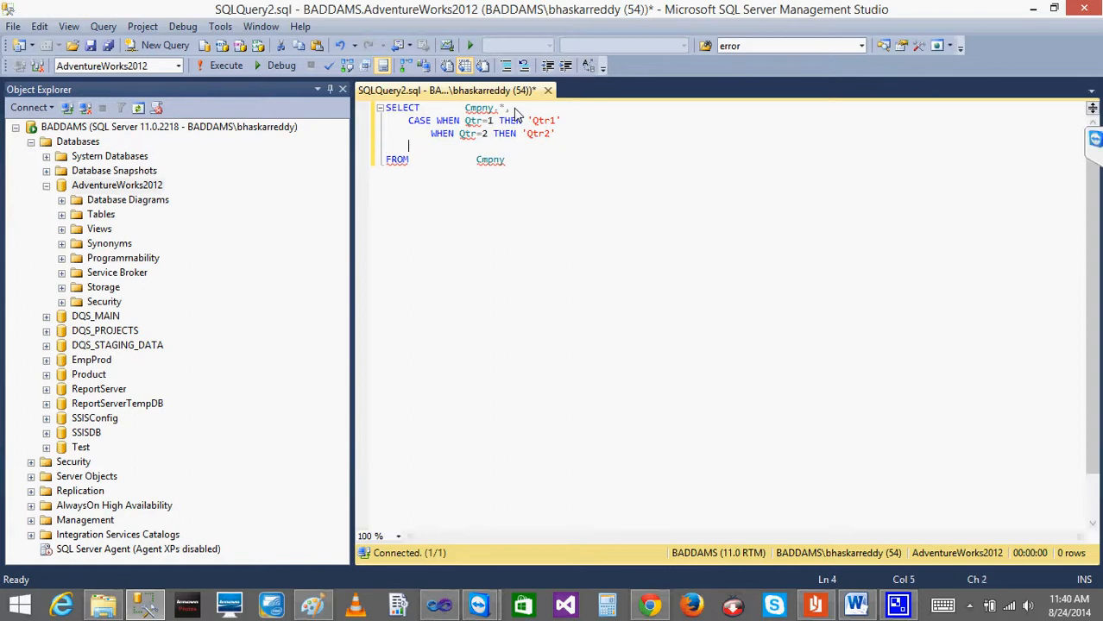
text(E)
key(BackSpace)
text(WHEN)
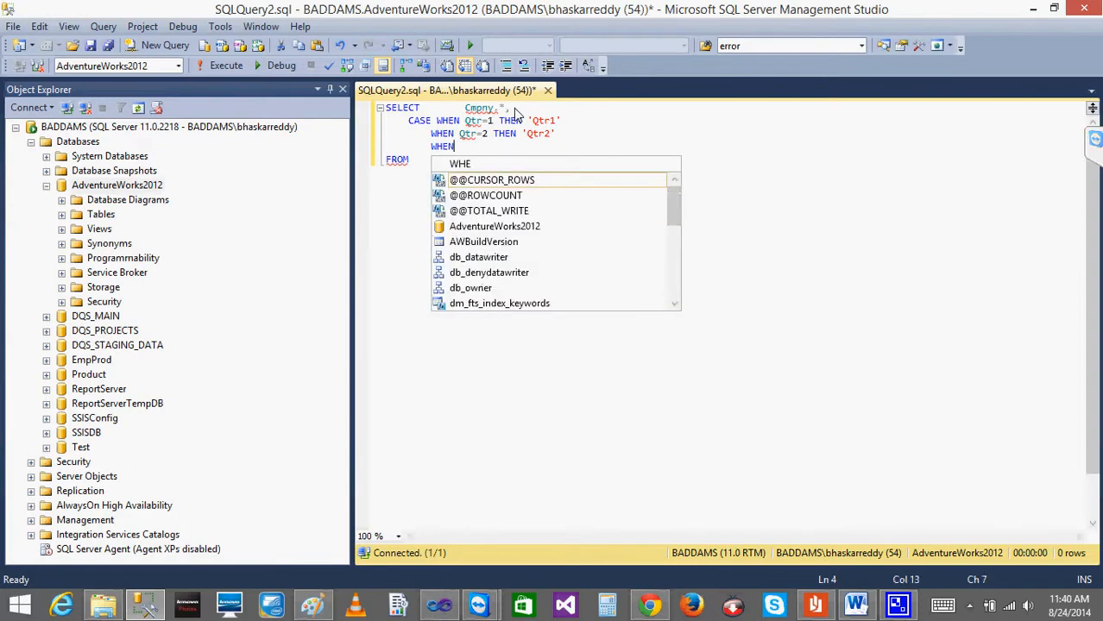
text( Qtr)
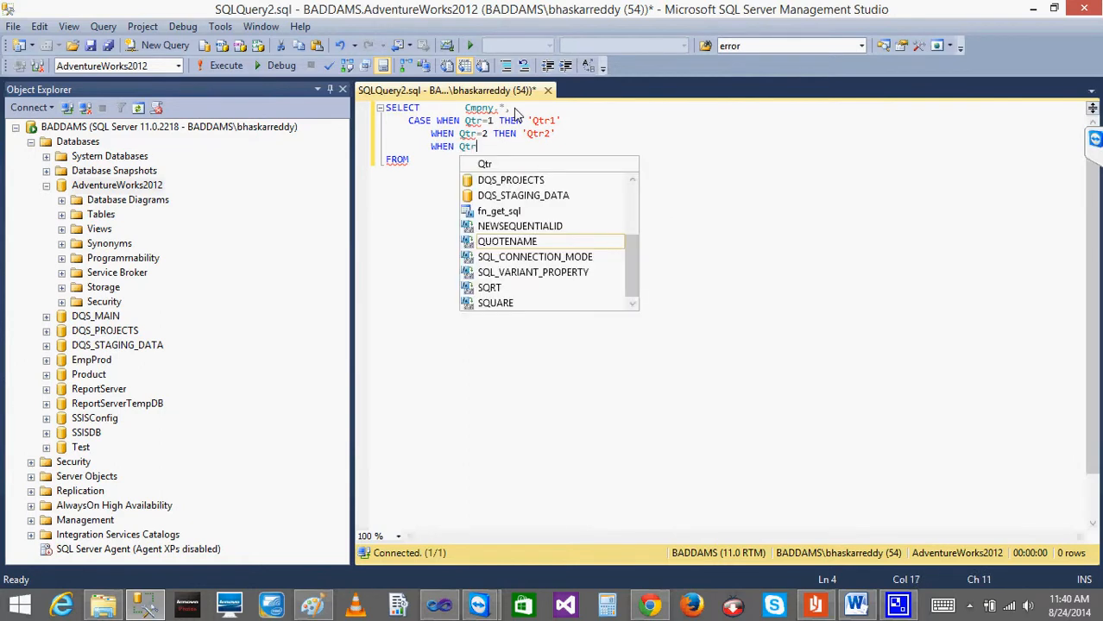
text(=3)
text(T)
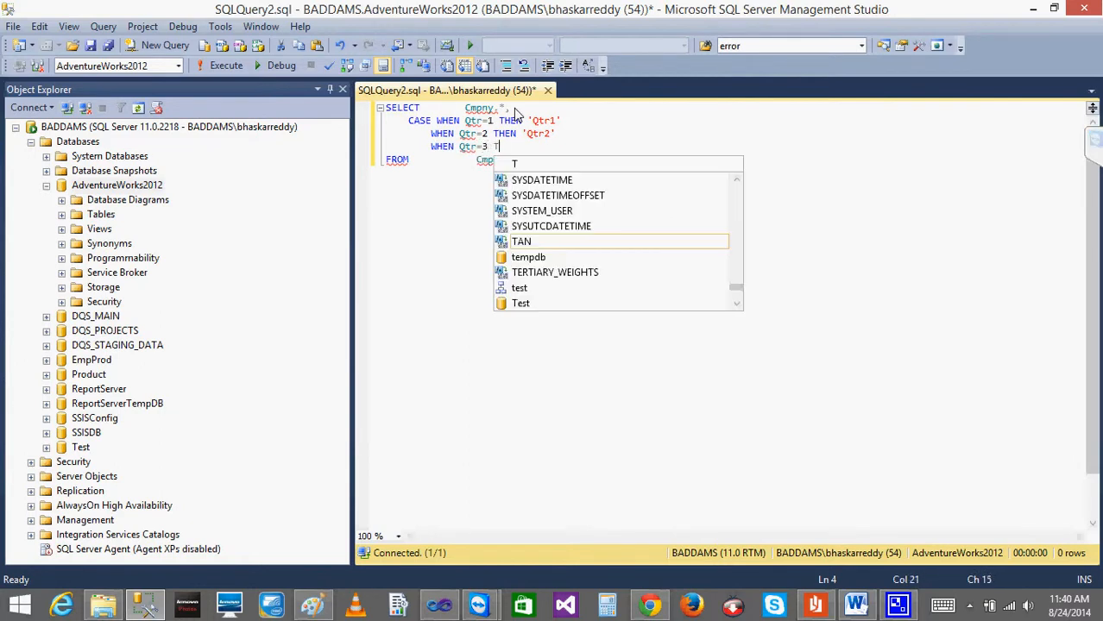
text(HEN 'Qtr3')
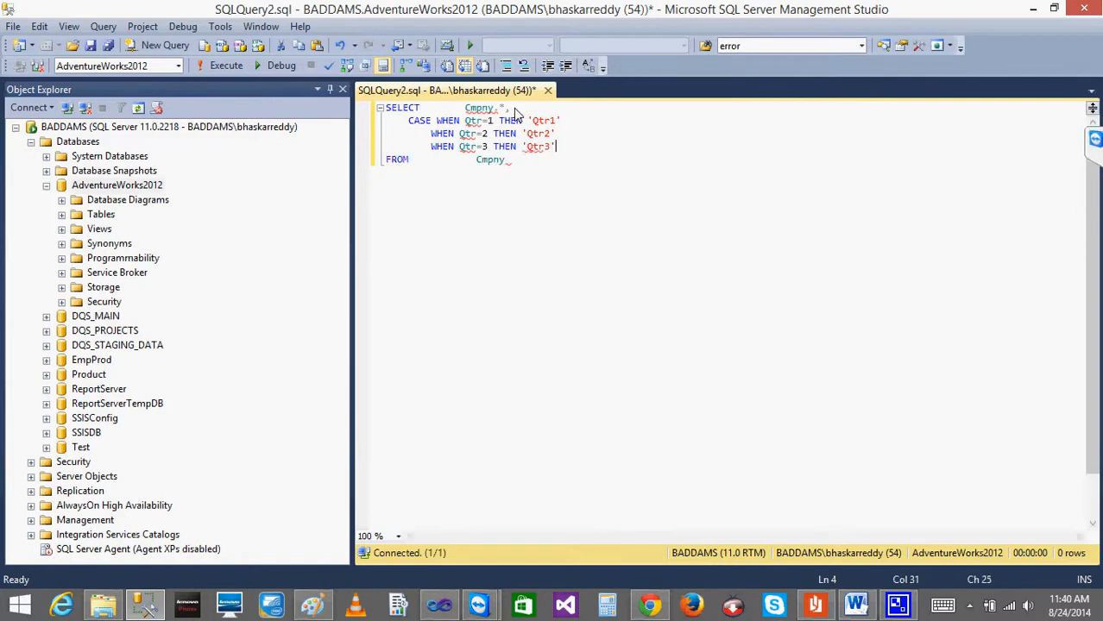
Close the CASE expression with END AS QtrName on a new line above FROM.
key(Return)
key(BackSpace)
text(END )
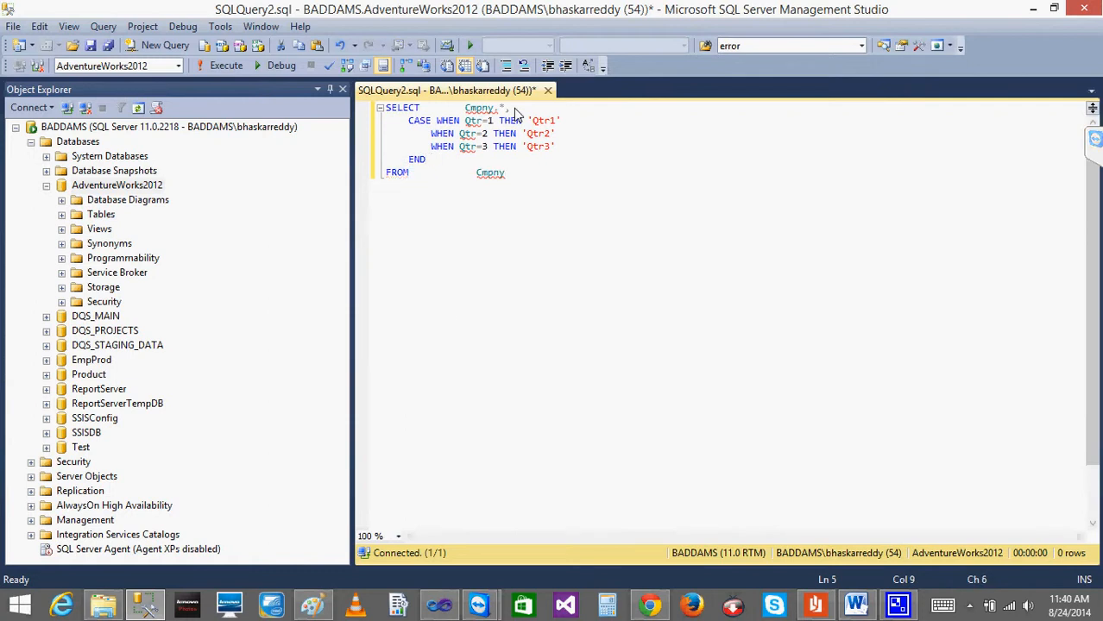
text(AS QtrName)
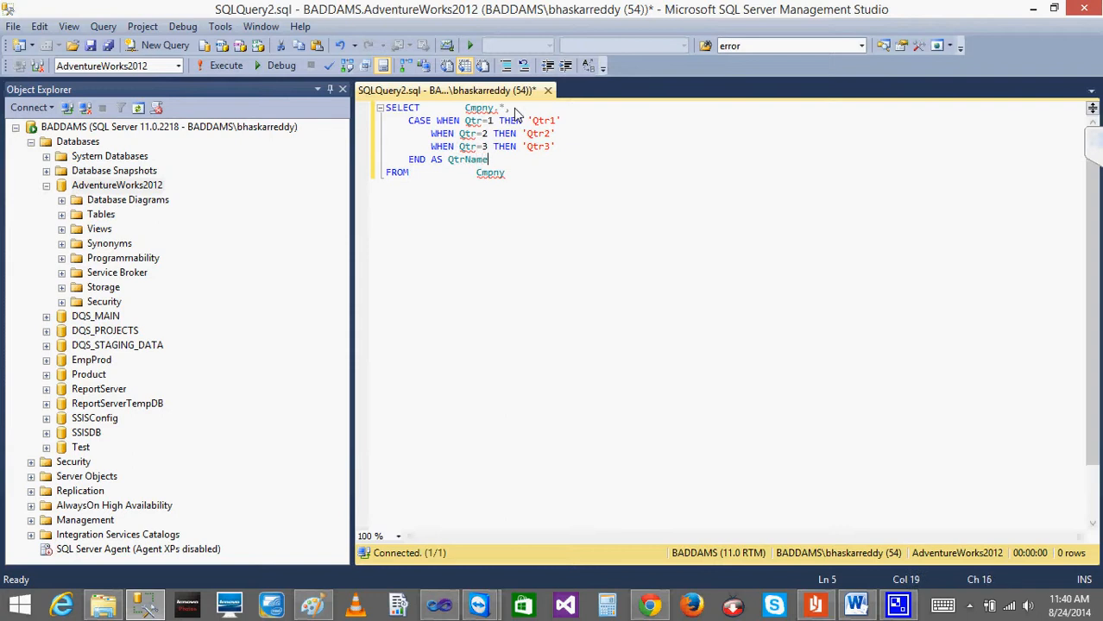
Run the query, switch its database to Test, and run it again to check the QtrName column.
click(506, 175)
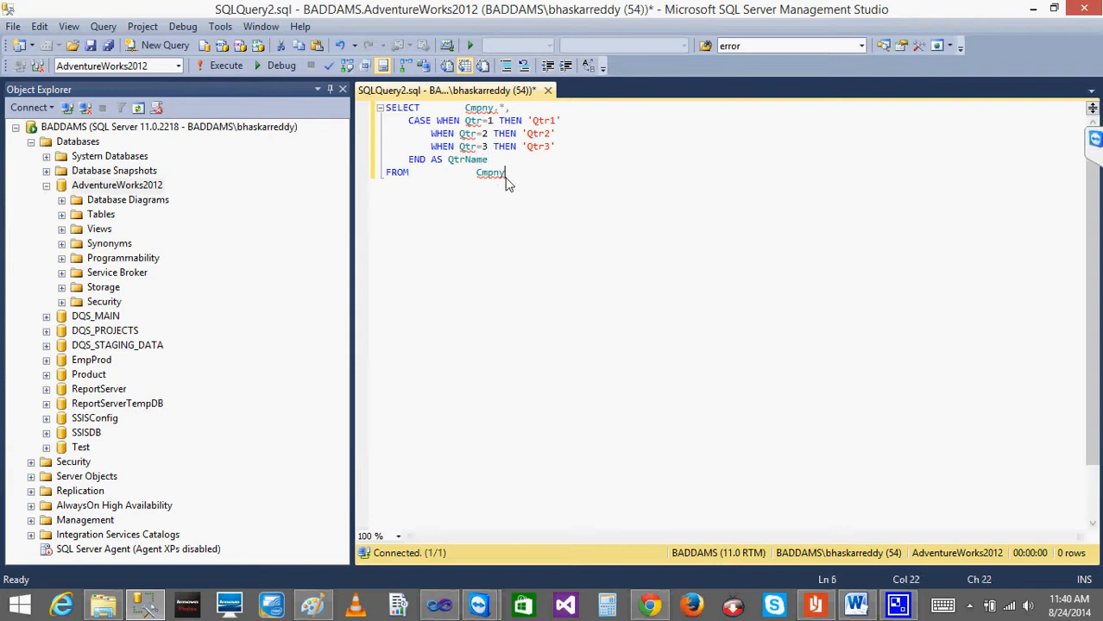
click(222, 67)
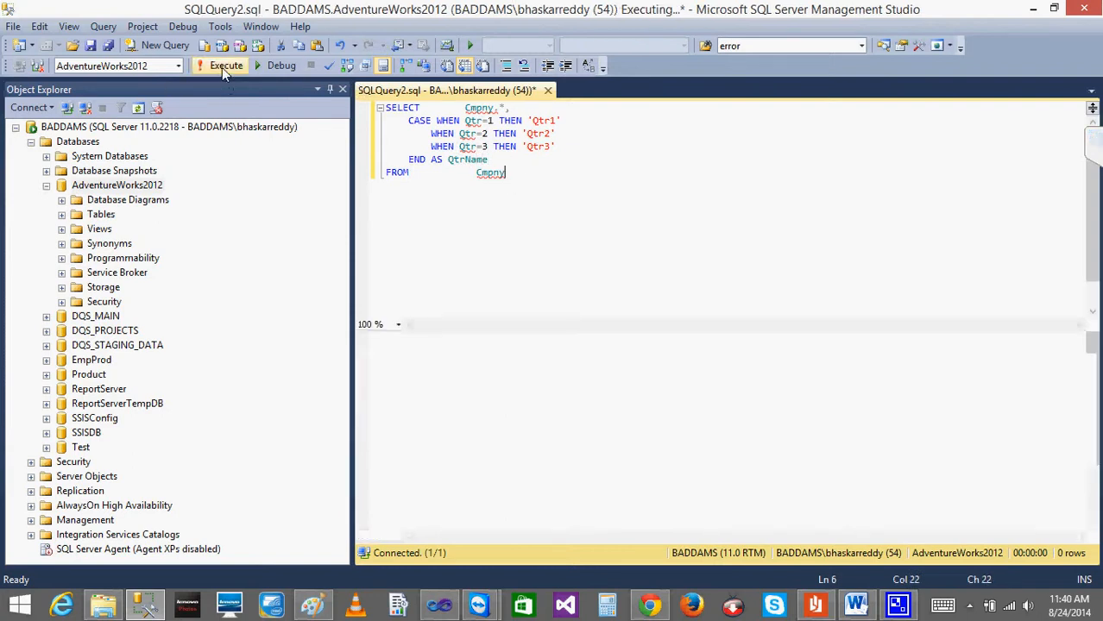
click(177, 67)
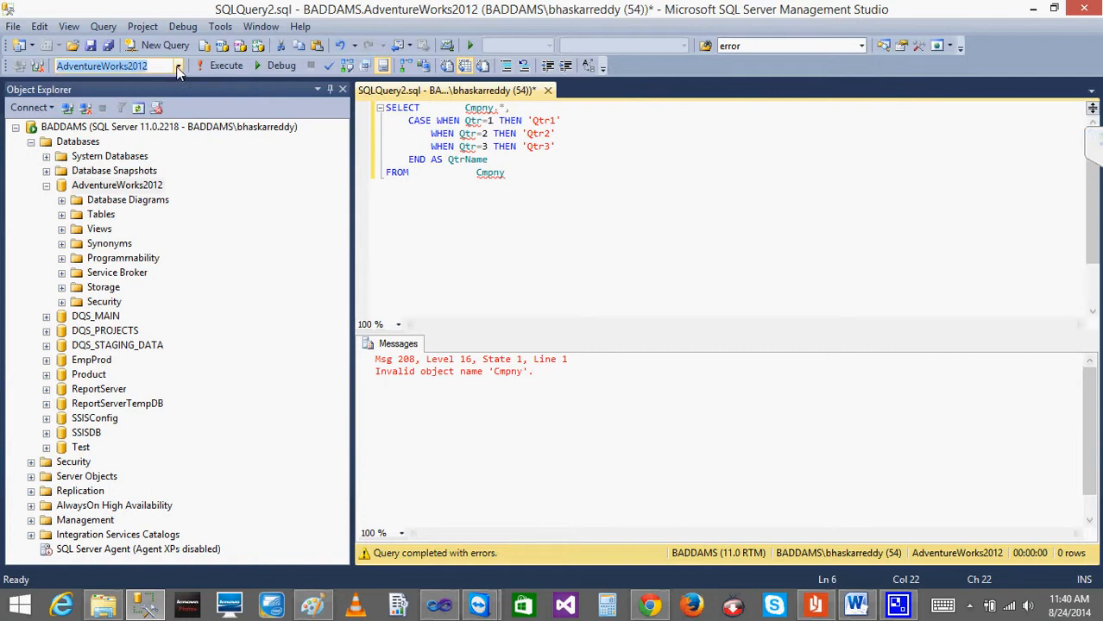
click(177, 67)
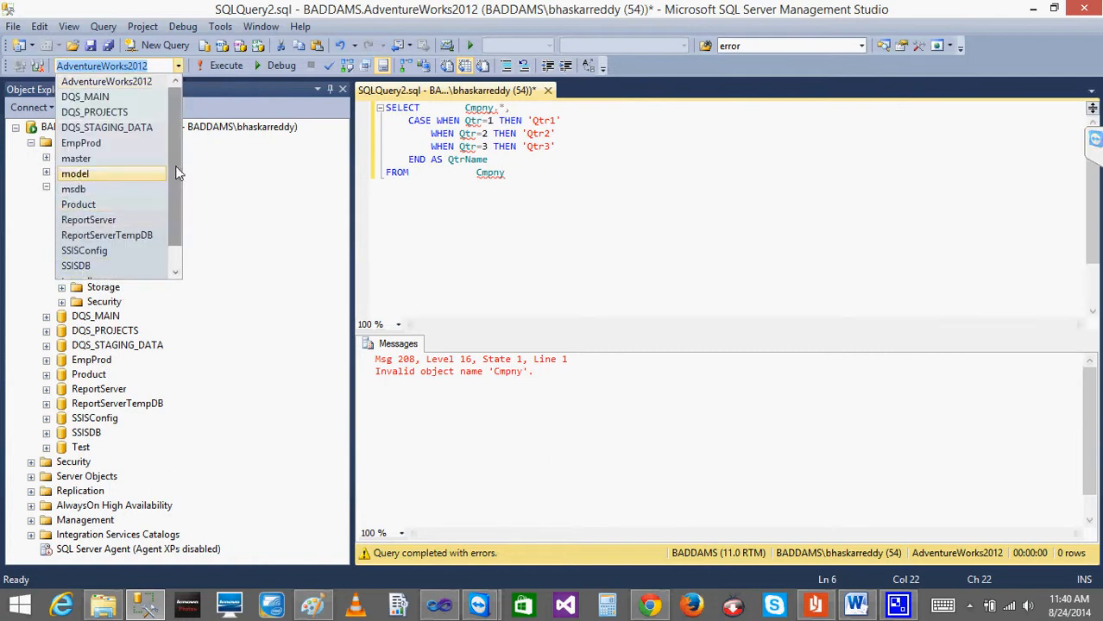
drag(175, 166, 176, 242)
click(120, 272)
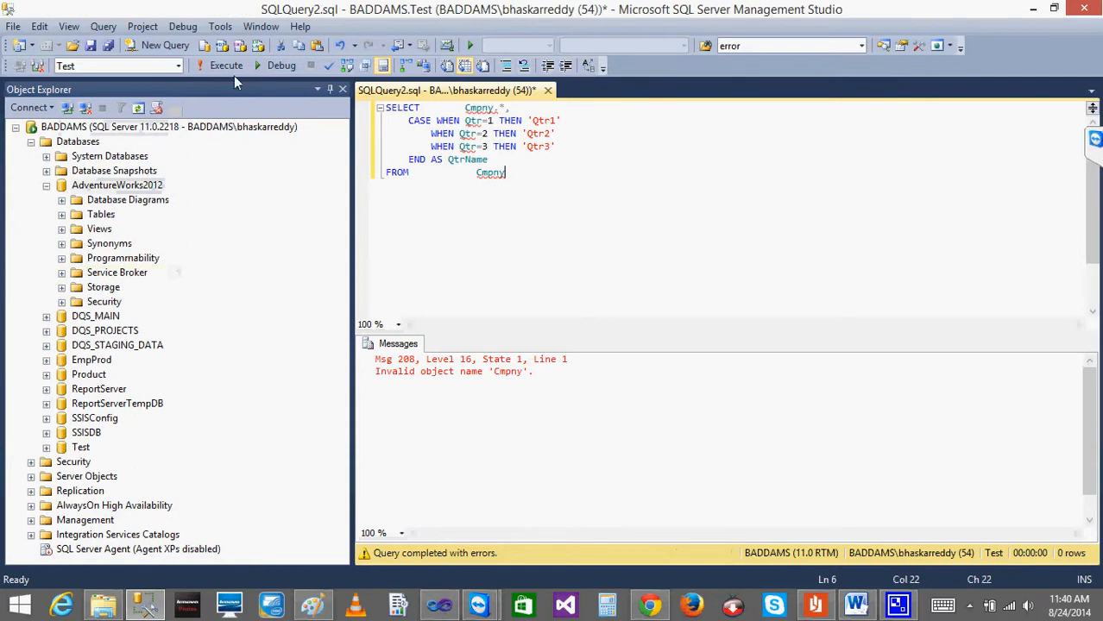
click(226, 65)
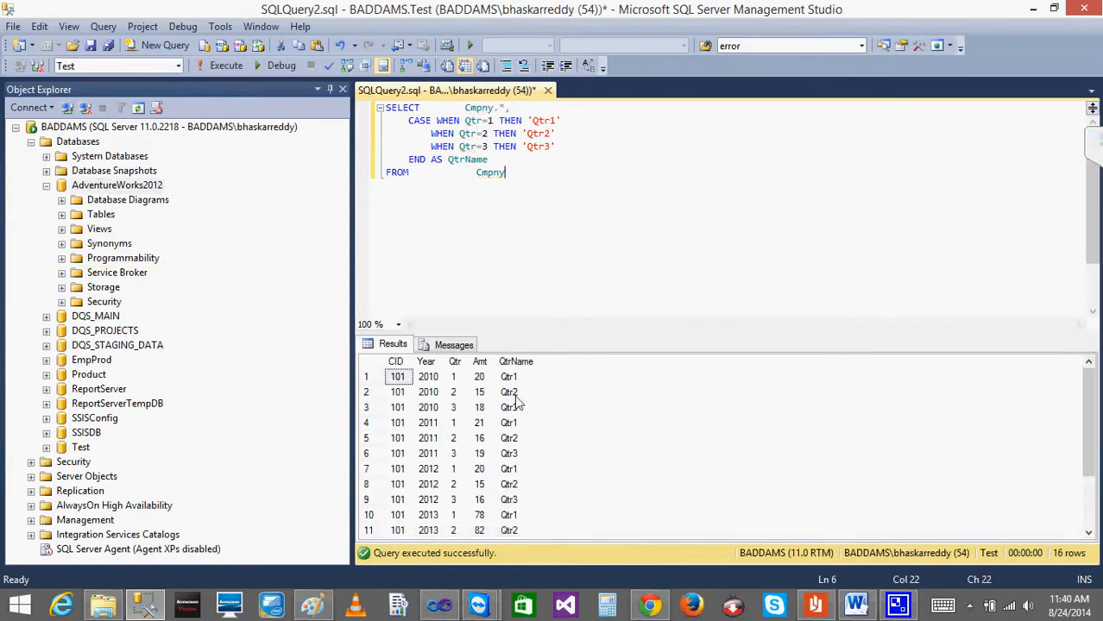
click(515, 395)
Copy the whole CASE query, switch to Visual Studio, and replace the Company dataset's query with it, accepting the dataset change.
drag(522, 180, 318, 70)
key(ctrl+c)
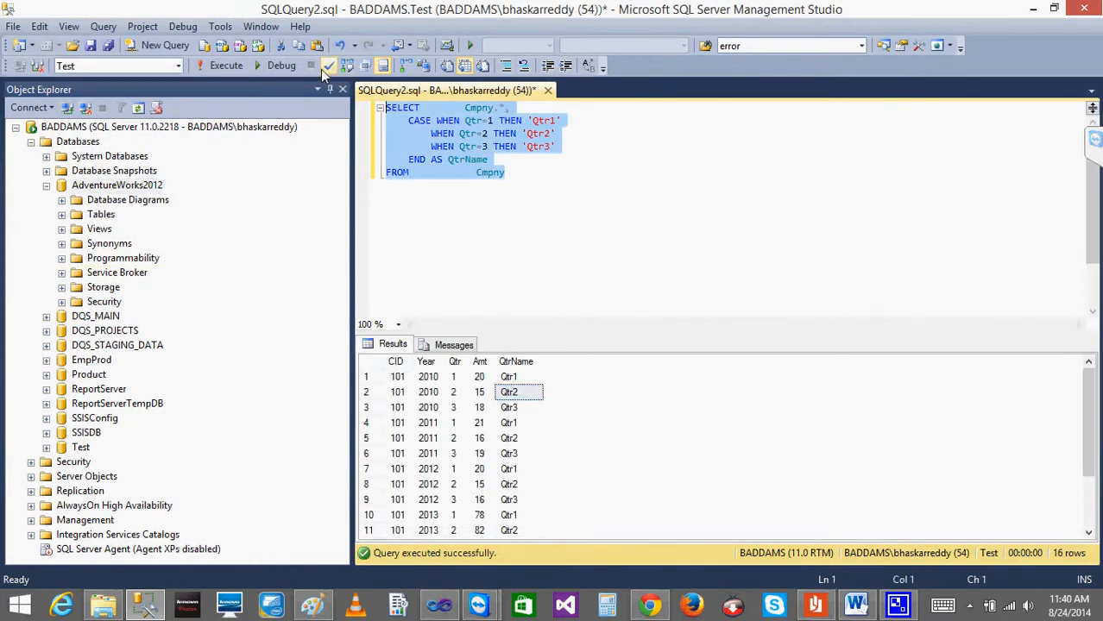
click(441, 606)
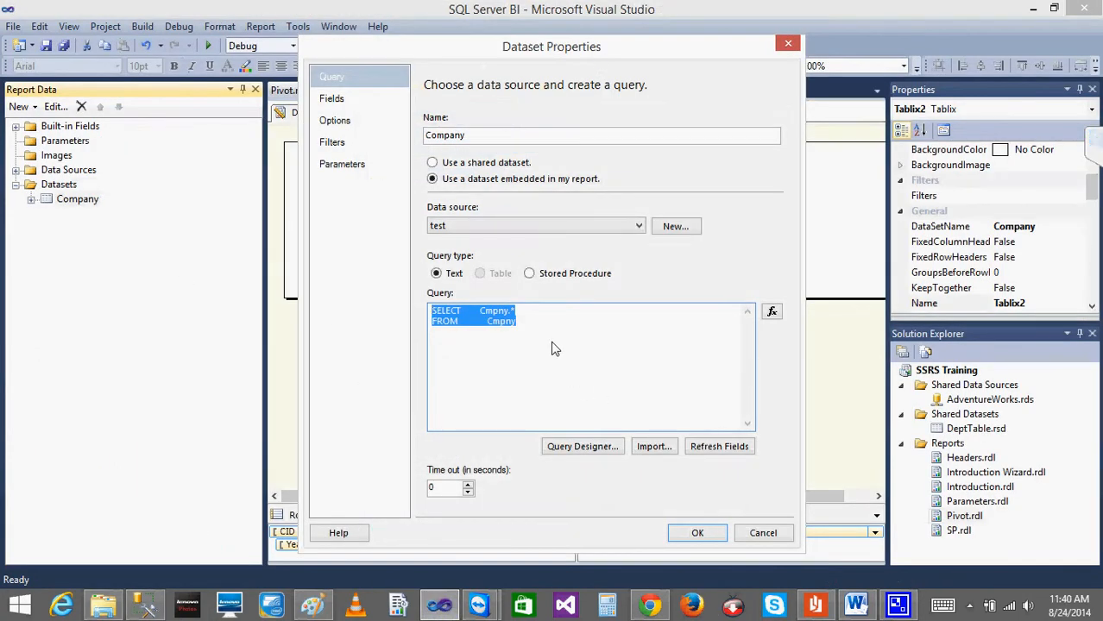
key(ctrl+v)
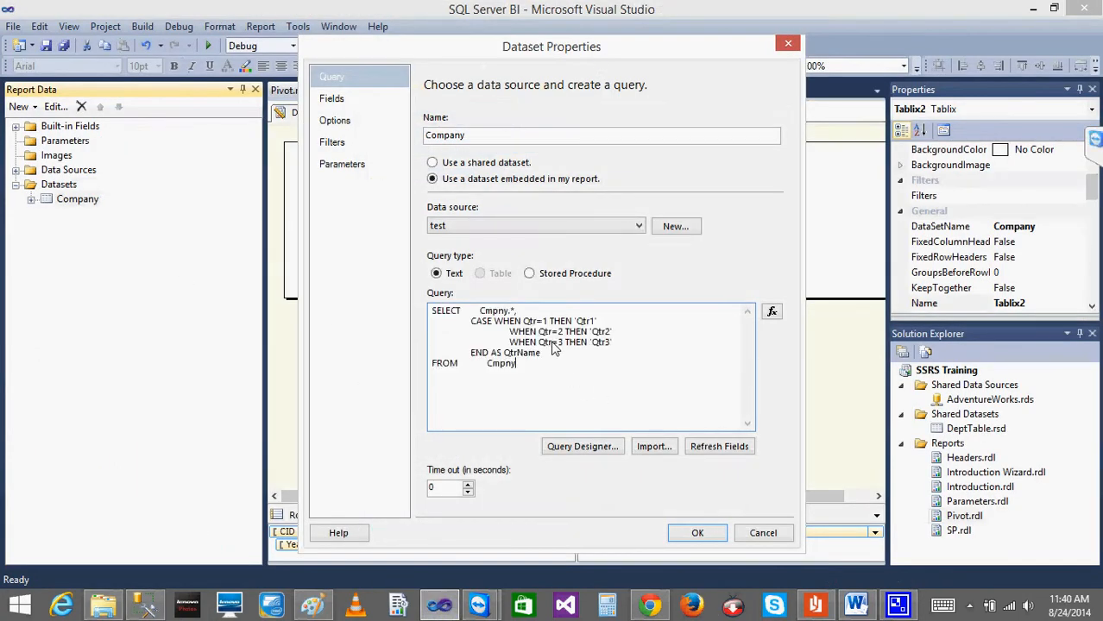
click(698, 533)
Expand the Company dataset's fields and set the matrix's column header cell to the QtrName field instead of Qtr.
click(32, 201)
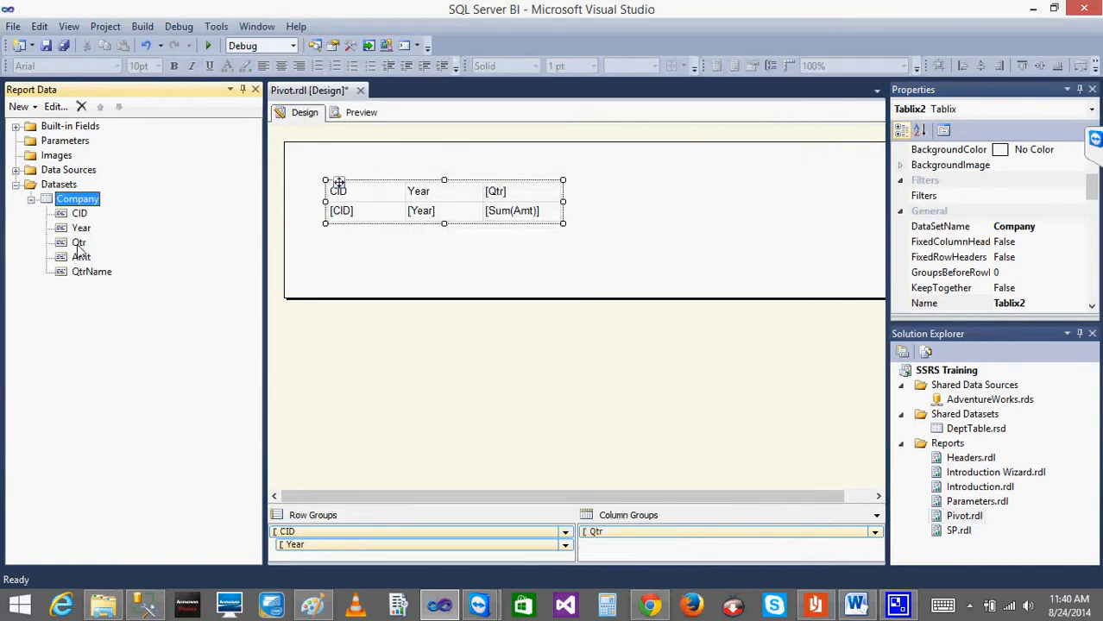
click(91, 271)
click(519, 197)
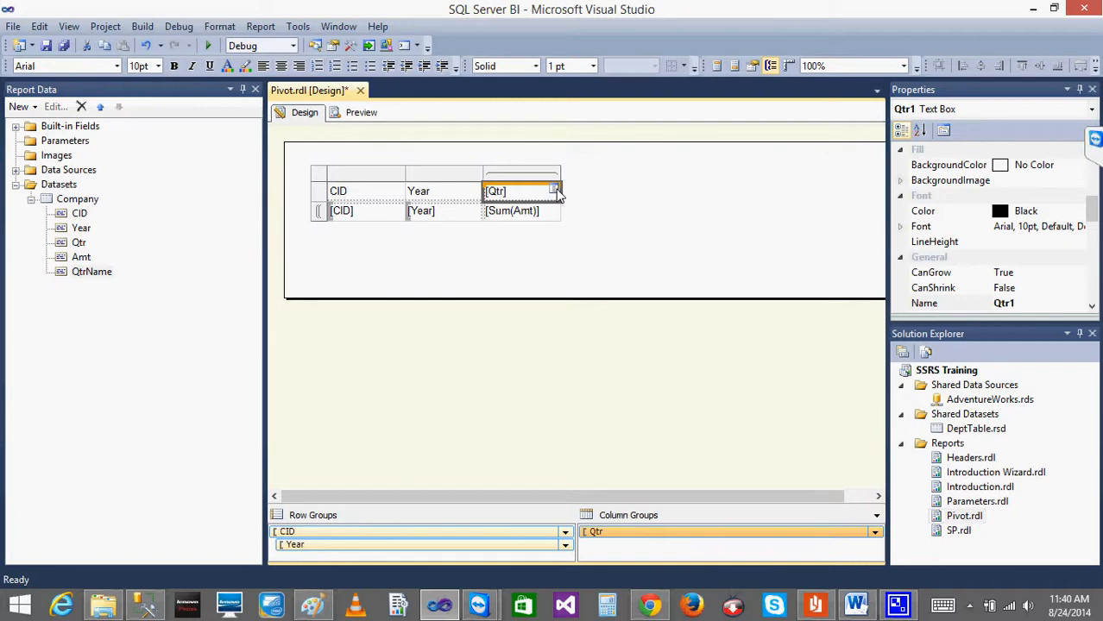
click(555, 190)
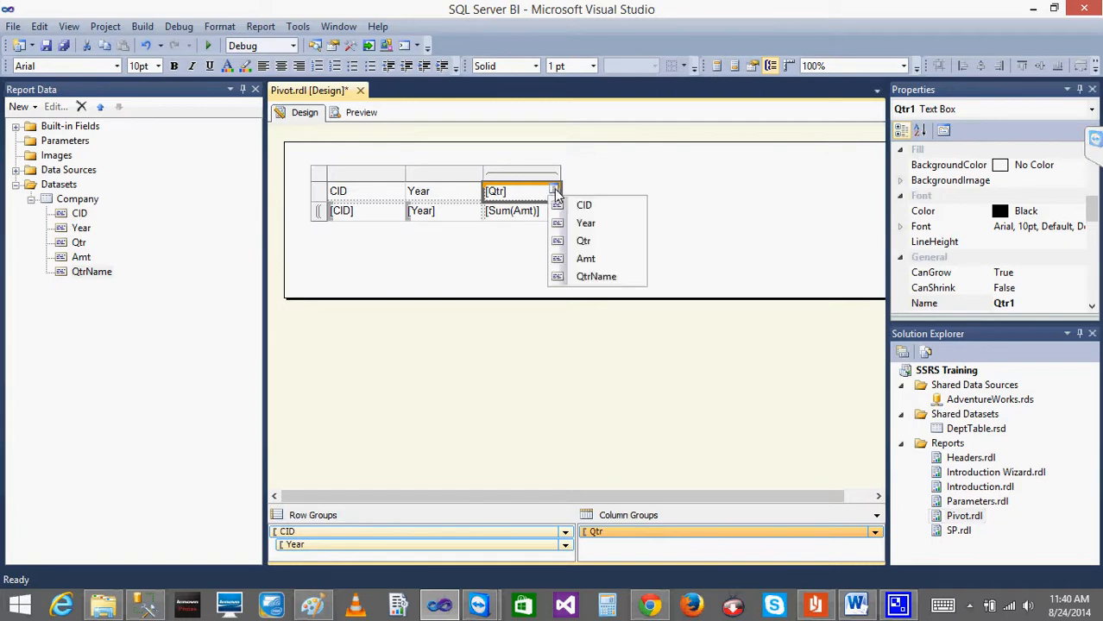
click(598, 276)
click(512, 281)
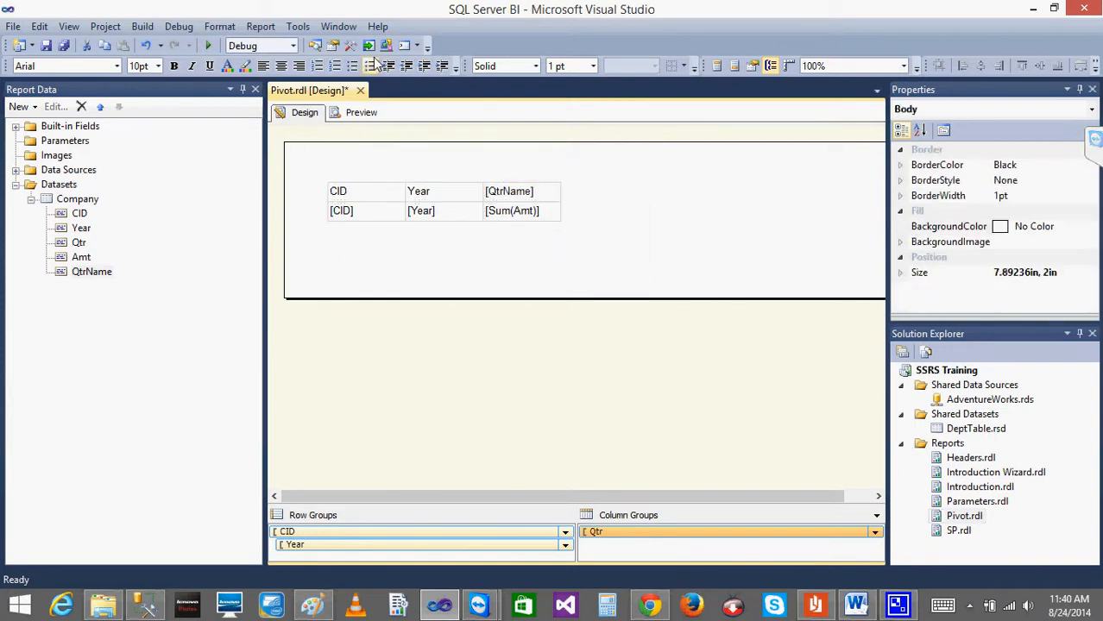
Preview the report to check the QtrName column headers, and return to the design view.
click(361, 113)
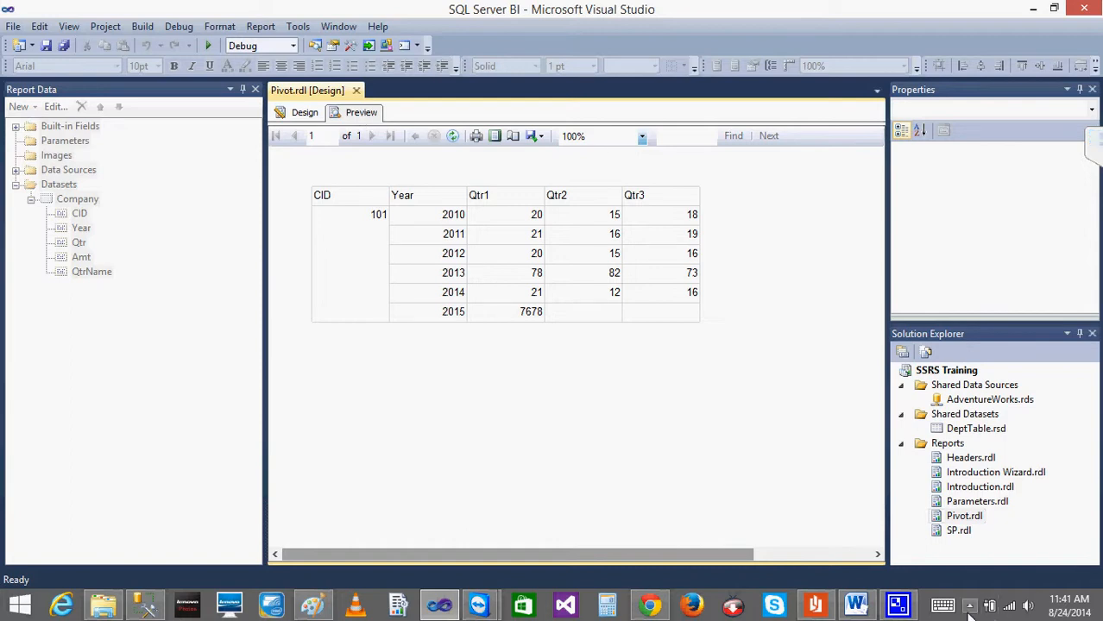
click(298, 113)
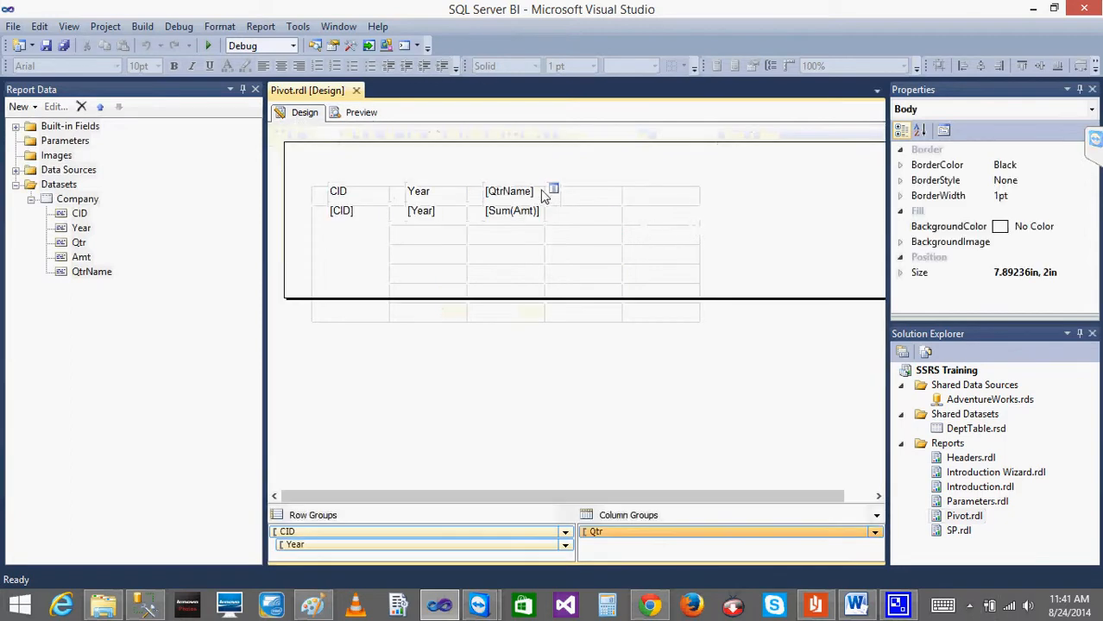
Open the expression of the matrix's QtrName header cell and replace its contents with =IIF(.
click(543, 197)
right_click(544, 198)
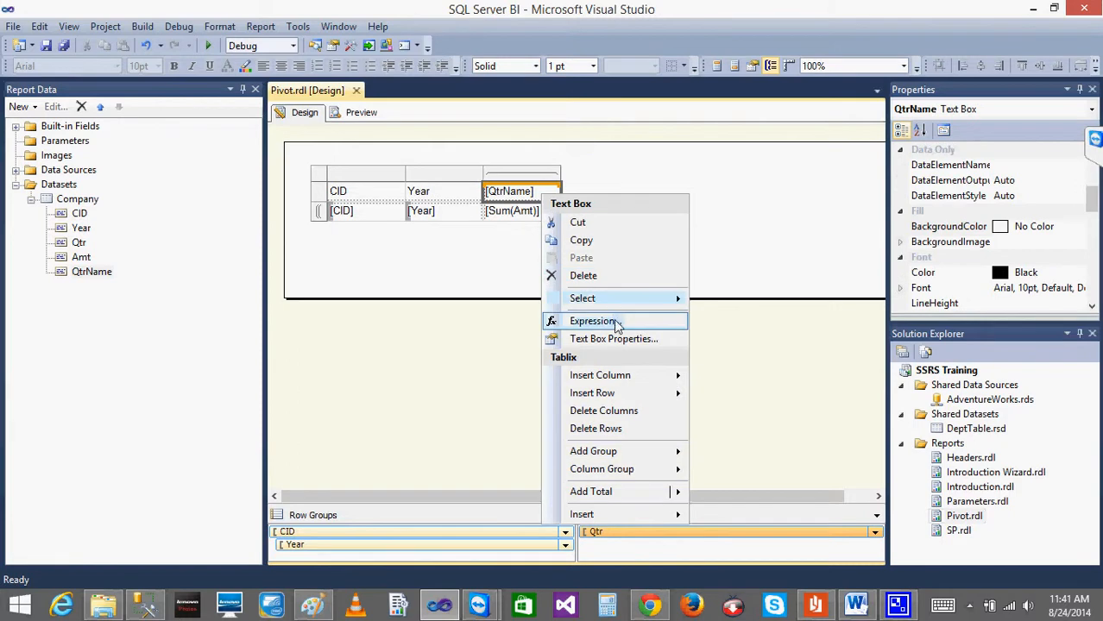
click(617, 327)
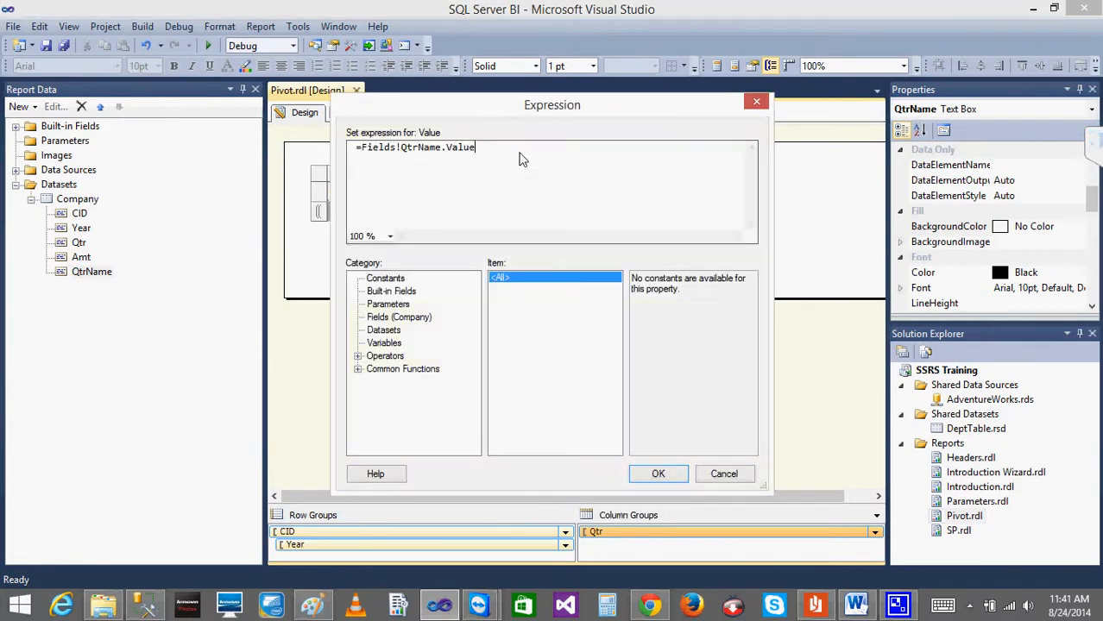
key(ctrl+Left)
key(ctrl+Left)
key(ctrl+Left)
key(shift+End)
key(Delete)
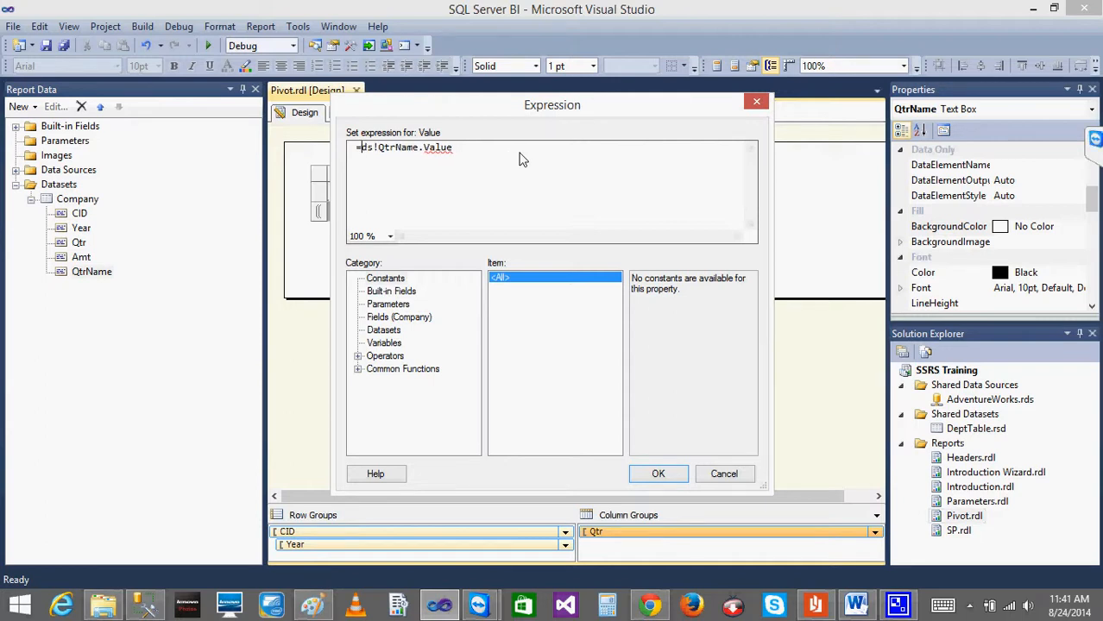
text(I)
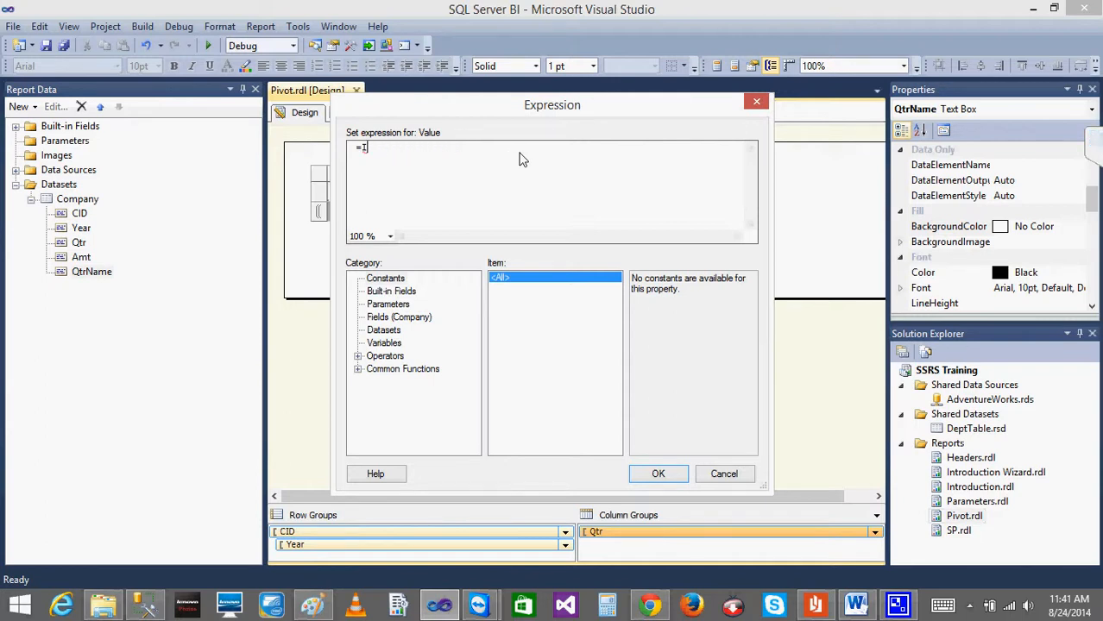
text(If()
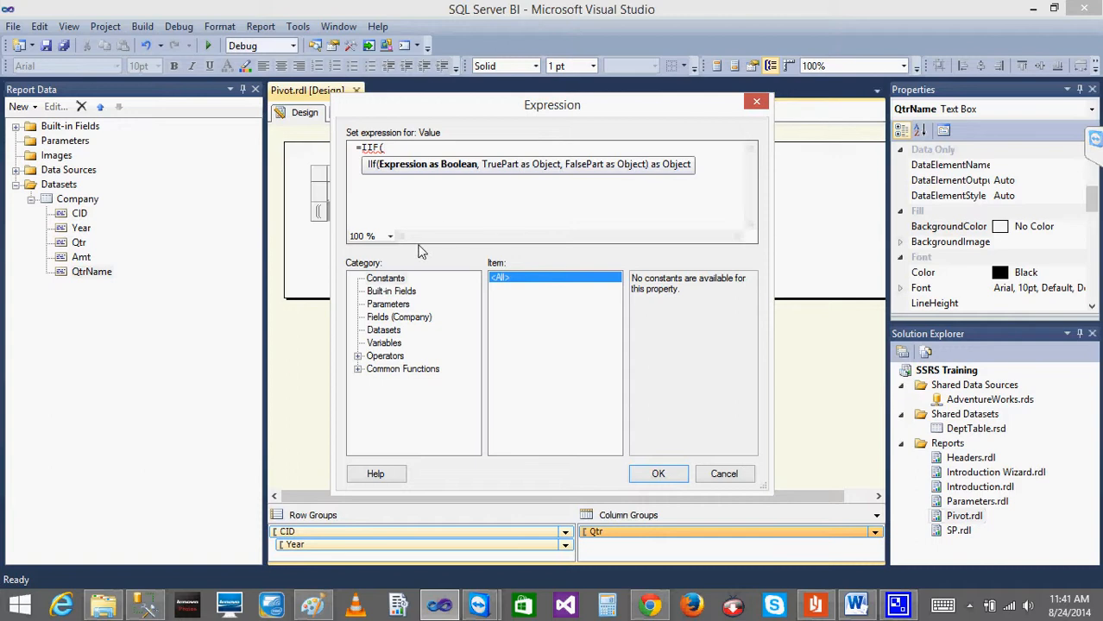
Insert the Company dataset's Qtr value into the IIF and strip the Sum wrapper and "Company" scope, leaving Fields!Qtr.Value.
click(383, 330)
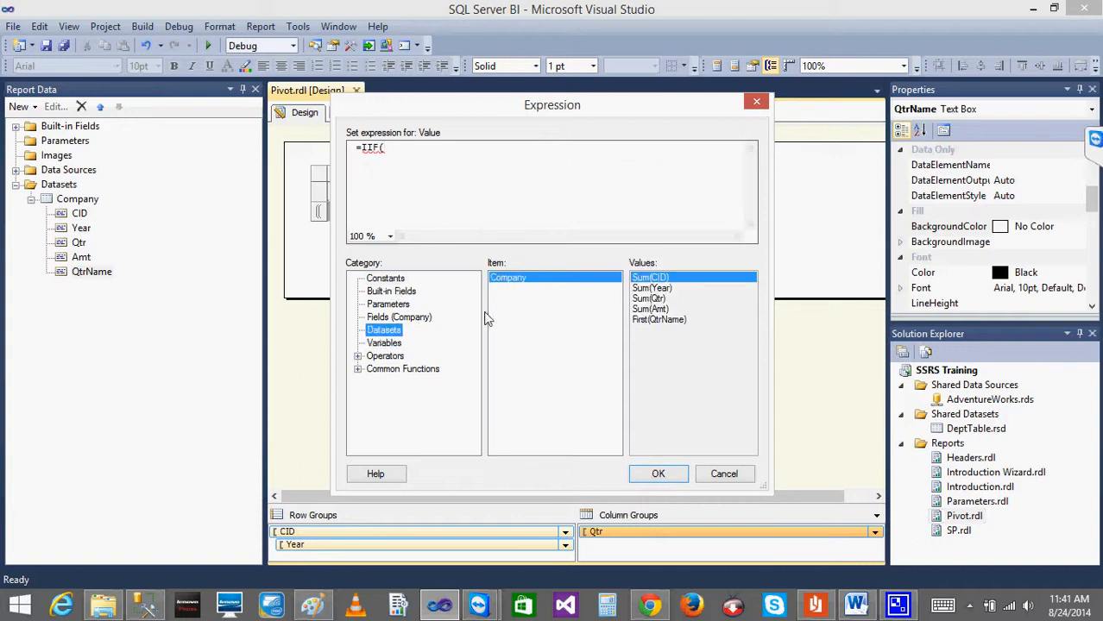
double_click(657, 299)
click(406, 148)
key(BackSpace)
key(BackSpace)
key(BackSpace)
key(BackSpace)
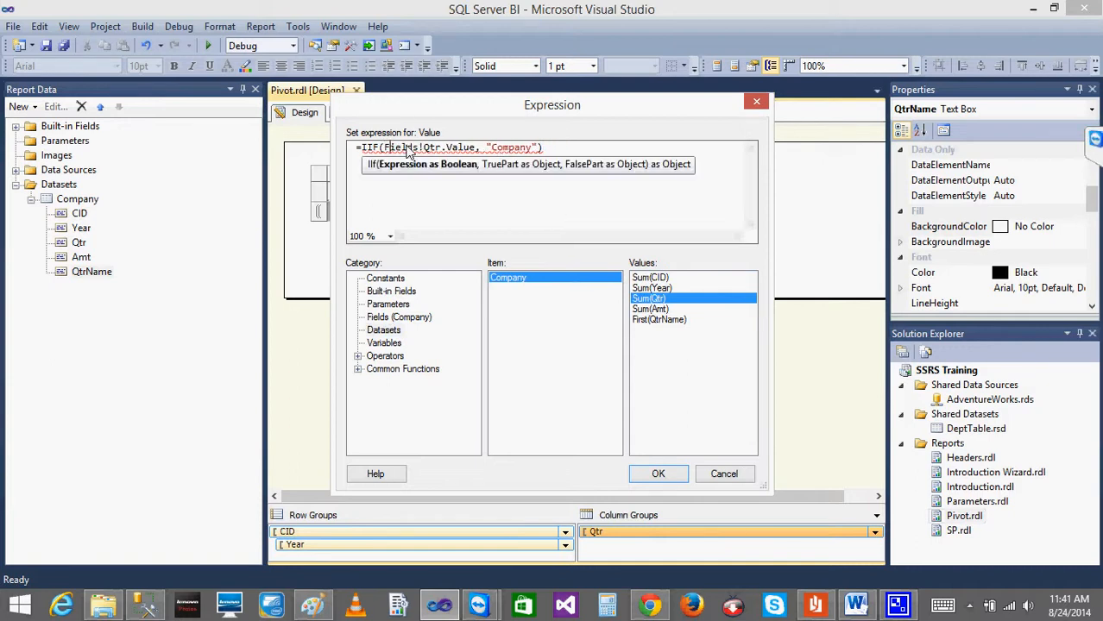
key(Delete)
key(Delete)
key(Delete)
key(Delete)
key(Delete)
key(Delete)
key(Delete)
key(Delete)
key(Delete)
key(Delete)
key(Delete)
key(Delete)
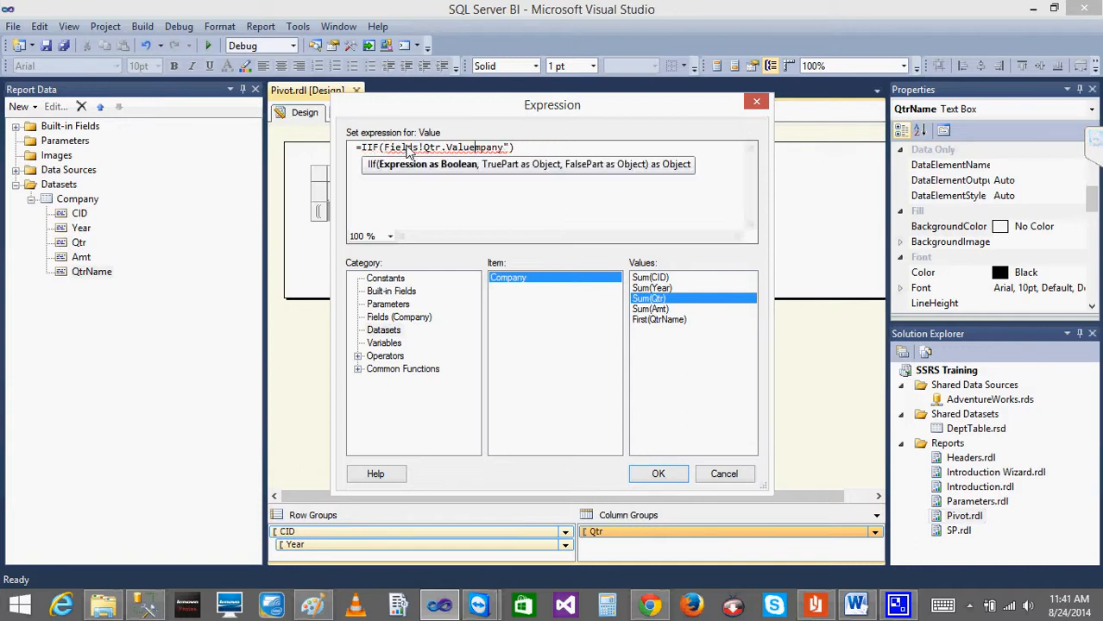
Complete the first condition as Fields!Qtr.Value=1,"Qtr1", and start an indented new line.
text(=)
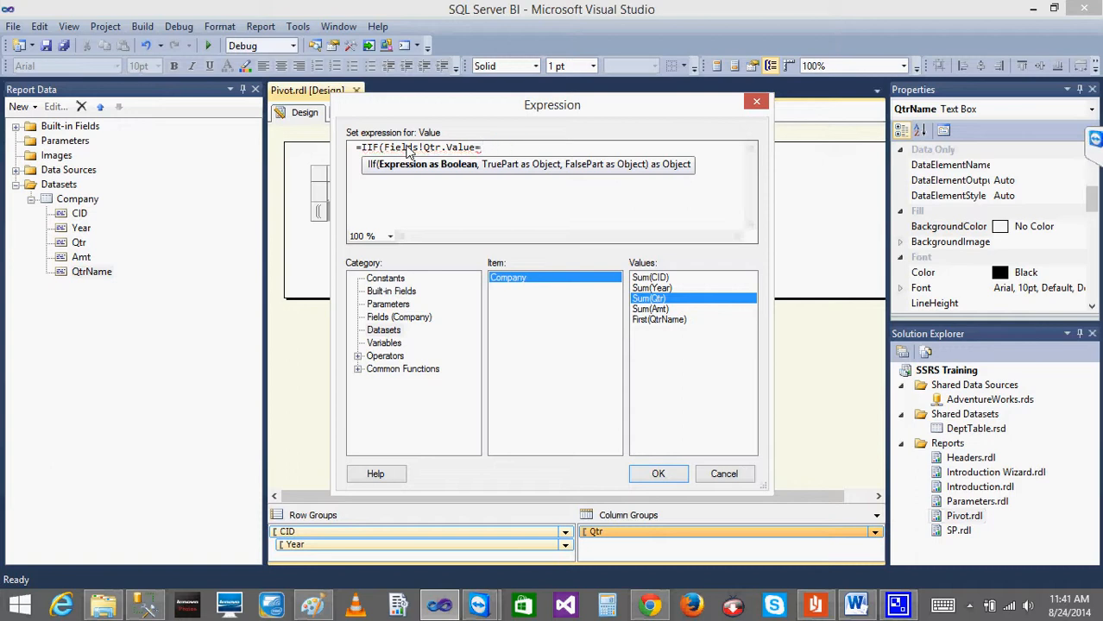
text(1,)
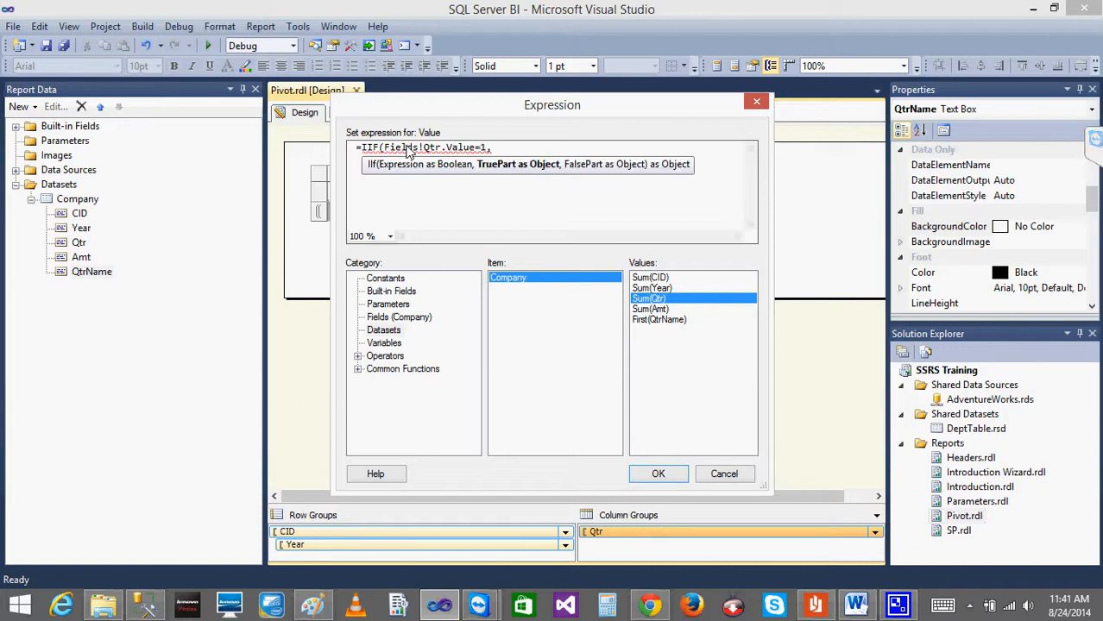
text("QTR)
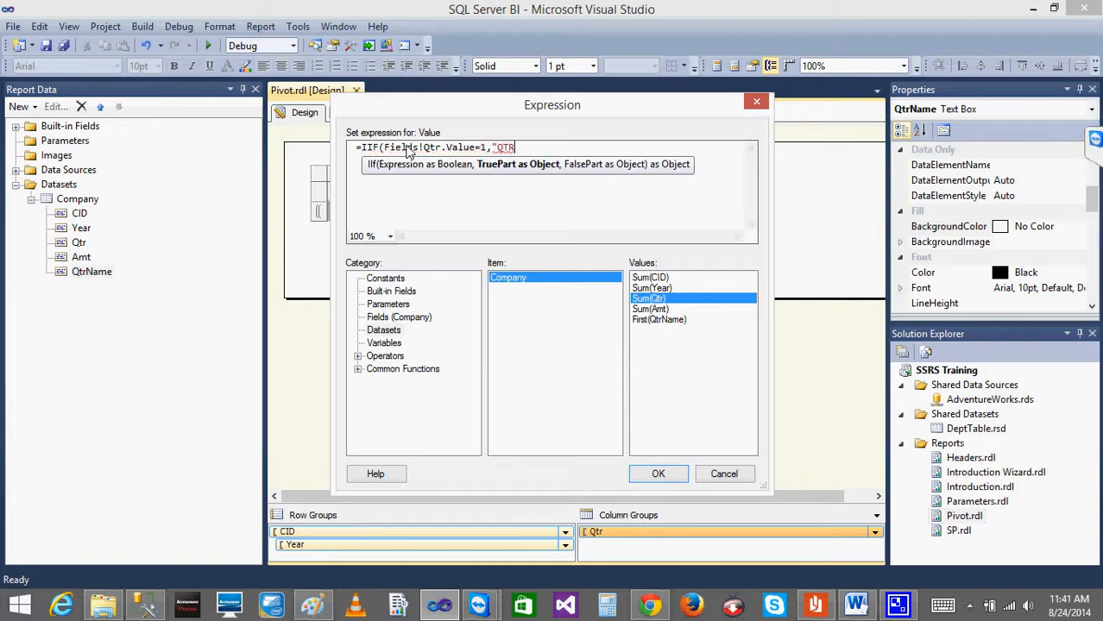
key(BackSpace)
key(BackSpace)
key(BackSpace)
text(Qtr)
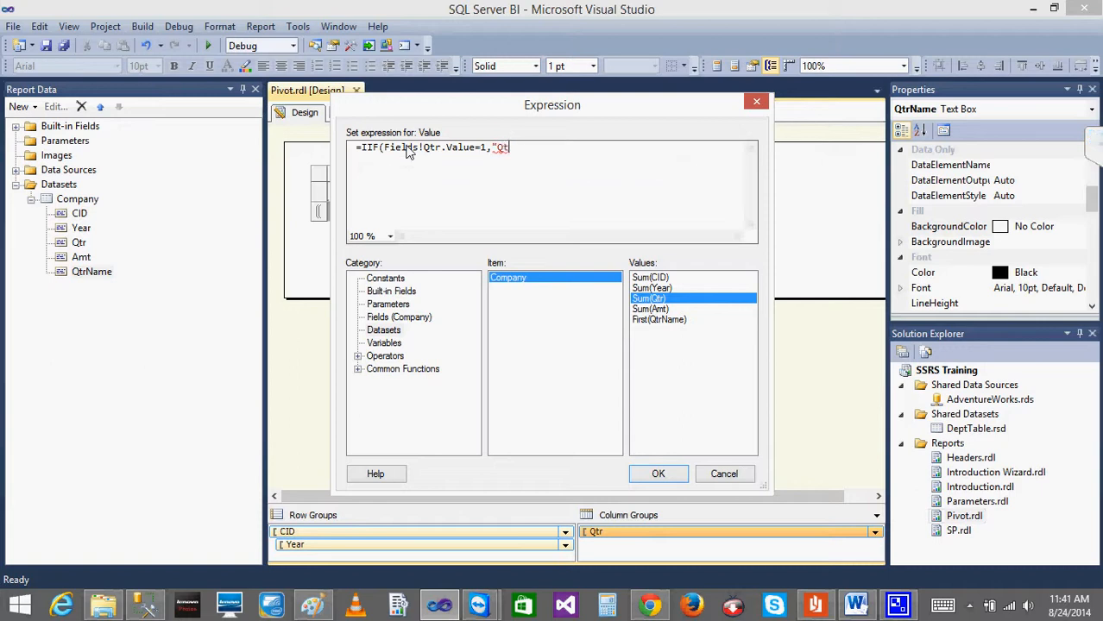
text(1)
key(BackSpace)
text(",)
key(Return)
key(Tab)
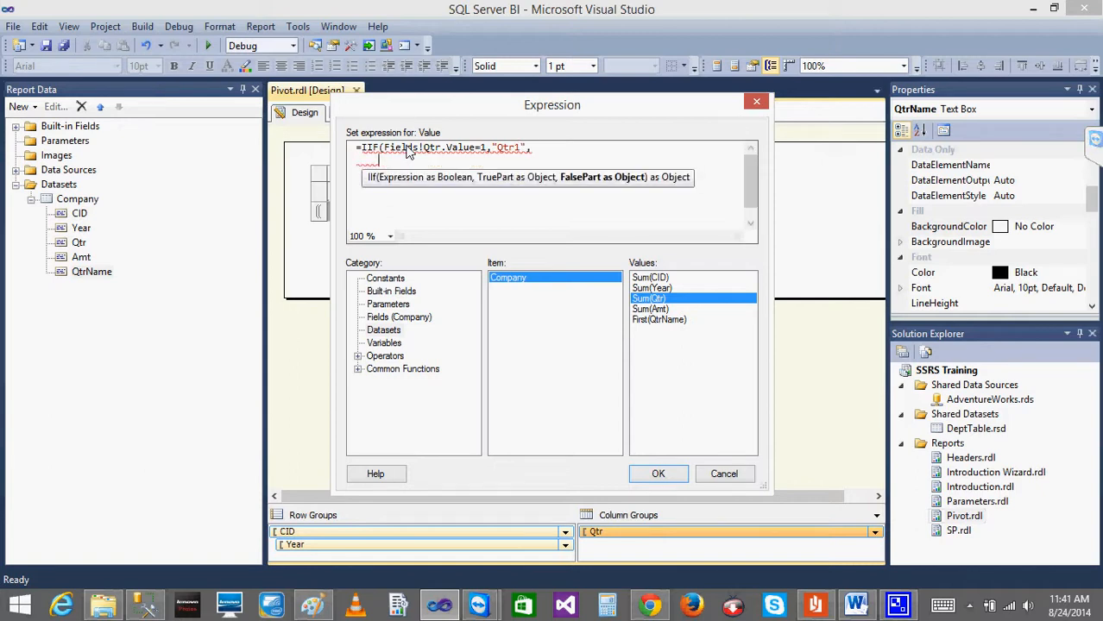
Begin a nested IIF on the second line and copy the first condition, Fields!Qtr.Value=1,"Qtr1", into it.
text((IIF)
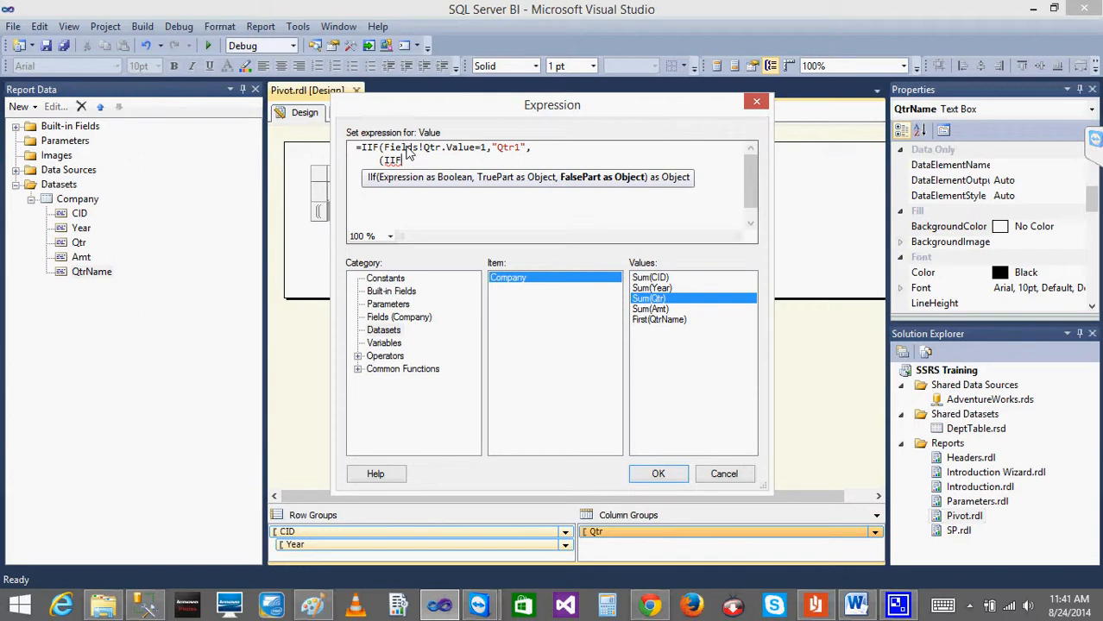
text(()
key(Up)
key(Left)
key(Left)
key(Left)
key(Left)
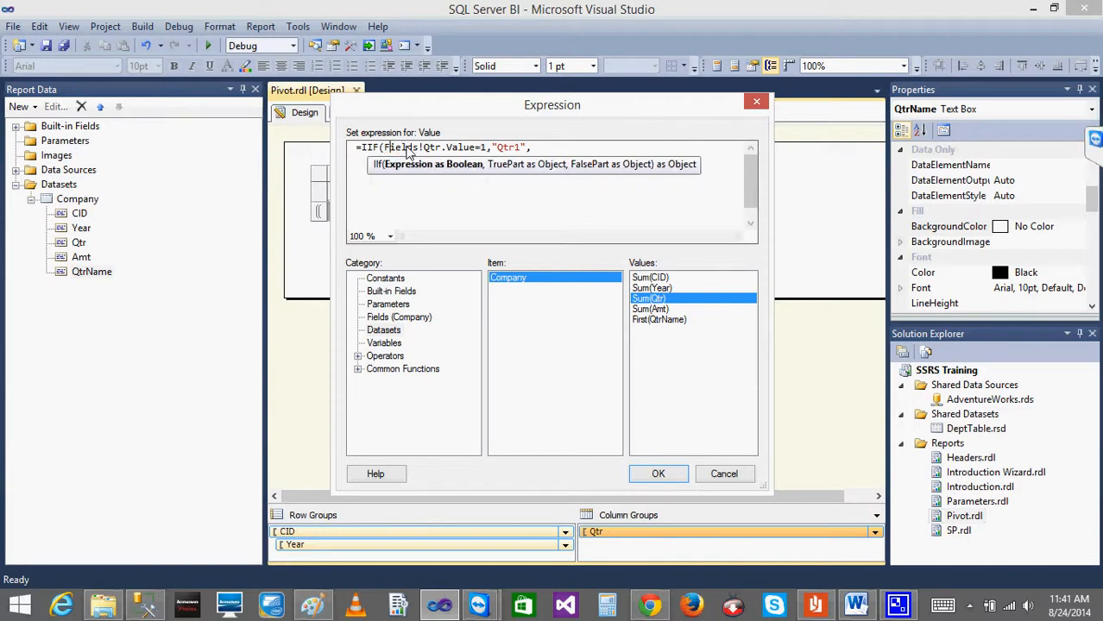
key(shift+Right)
key(shift+Right)
key(shift+Right)
key(shift+Right)
key(shift+Right)
key(shift+Right)
key(shift+Right)
key(shift+Right)
key(shift+Right)
key(shift+Right)
key(shift+Right)
key(shift+Right)
key(shift+Right)
key(shift+Right)
key(shift+Right)
key(shift+Right)
key(shift+Right)
key(shift+Right)
key(shift+Right)
key(shift+Right)
key(shift+Right)
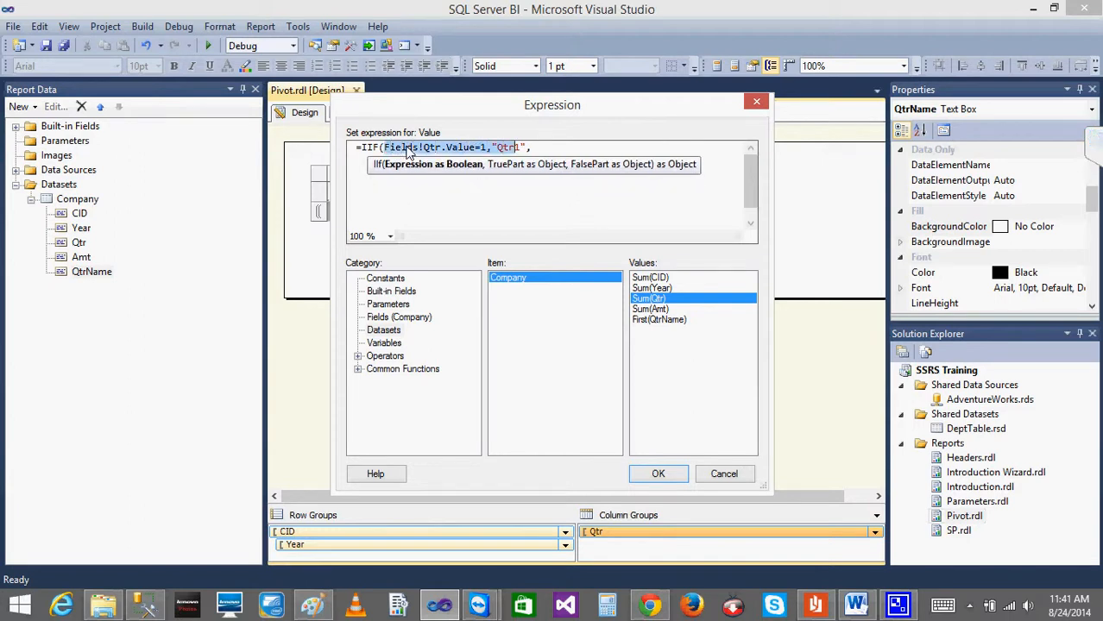
key(ctrl+c)
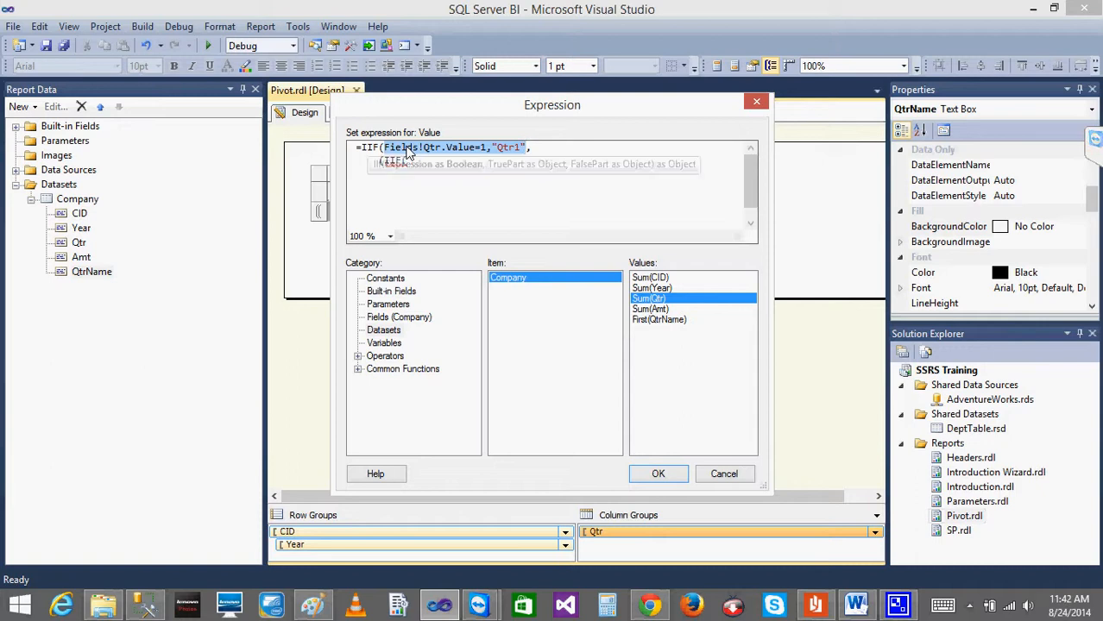
key(Down)
key(ctrl+v)
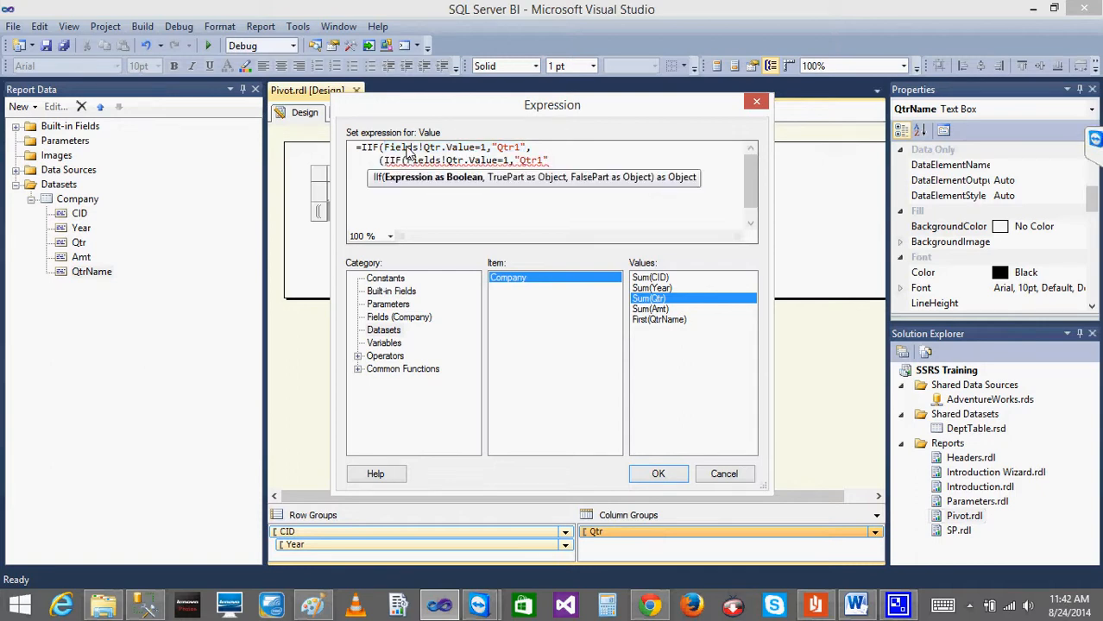
Change the second line's result to "Qtr2", add a comma after it, and remove the extra parenthesis before IIF.
key(BackSpace)
key(BackSpace)
text(2")
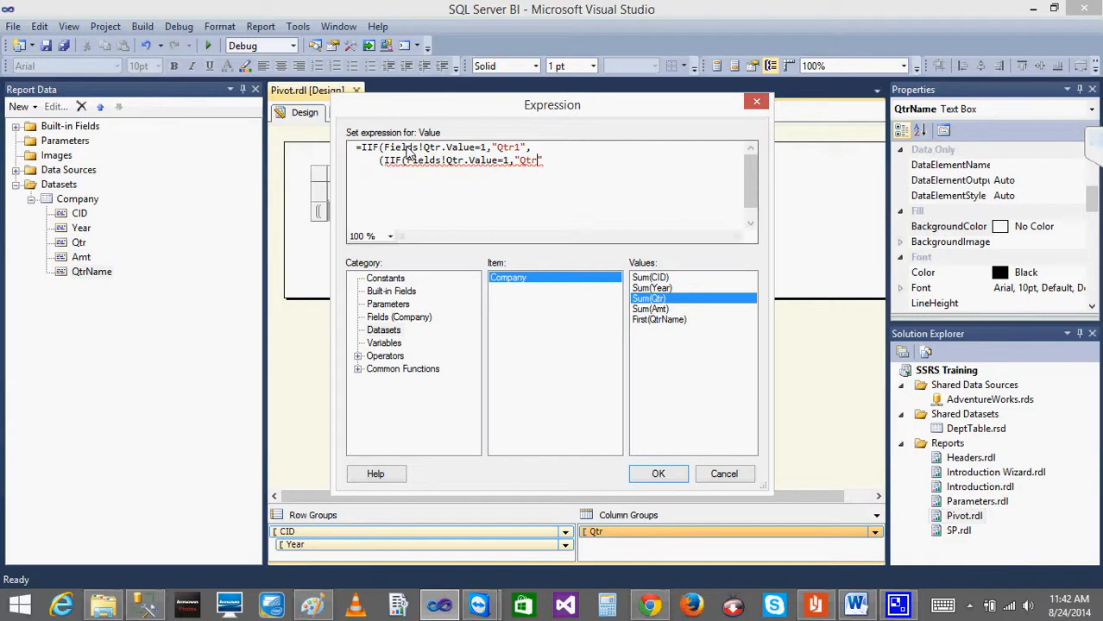
text(,)
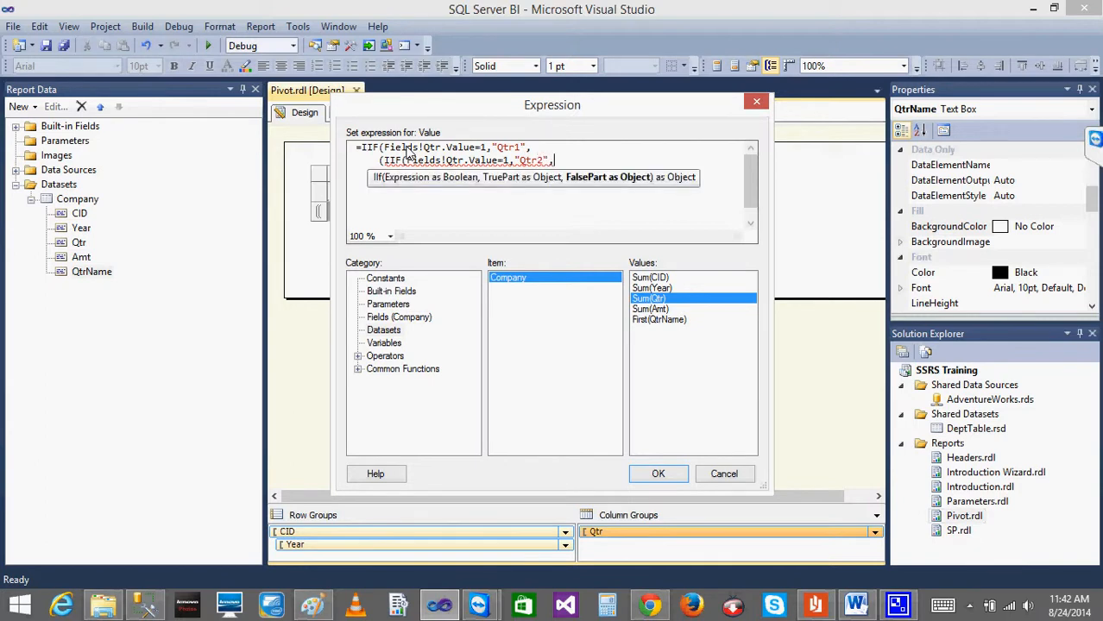
key(Home)
key(Delete)
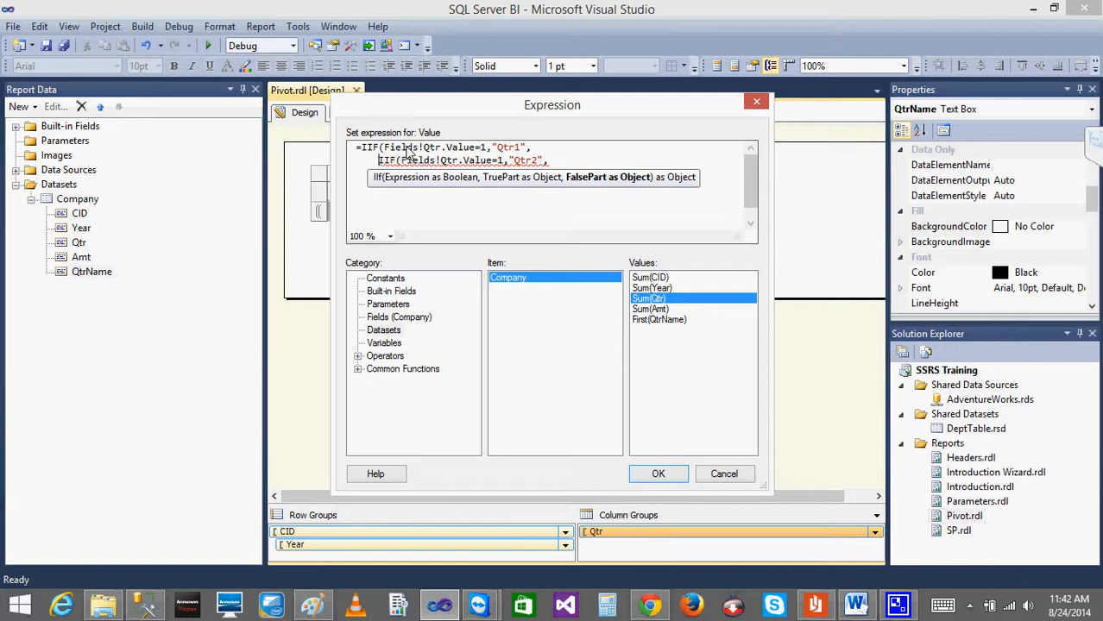
Paste the condition on a third line prefixed with IIF(, and make the second line compare Qtr with 2.
click(568, 166)
key(Return)
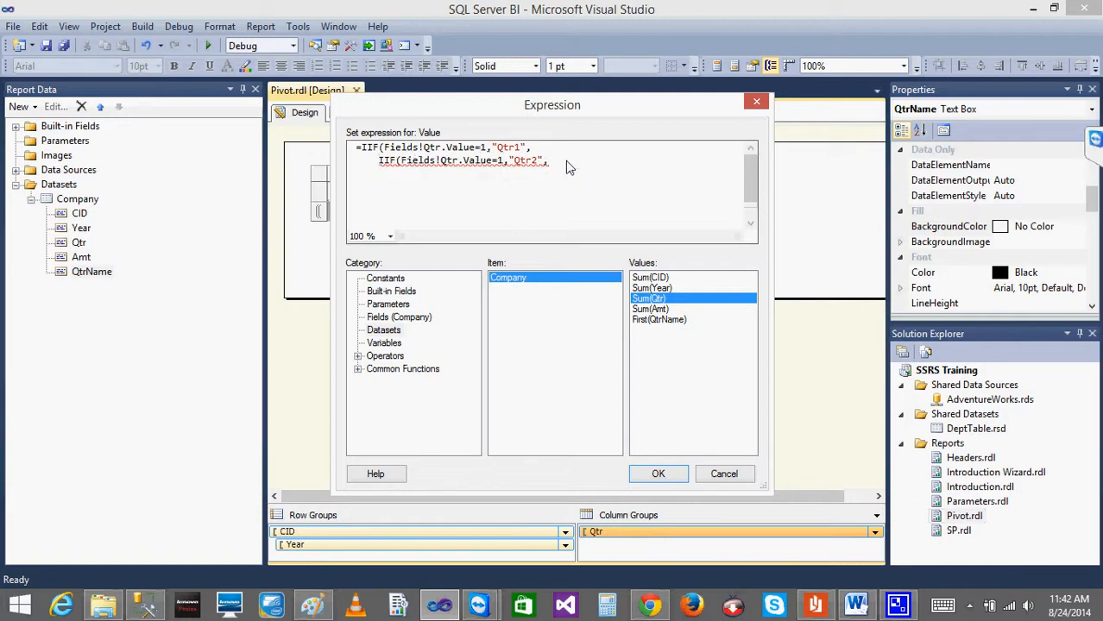
key(ctrl+v)
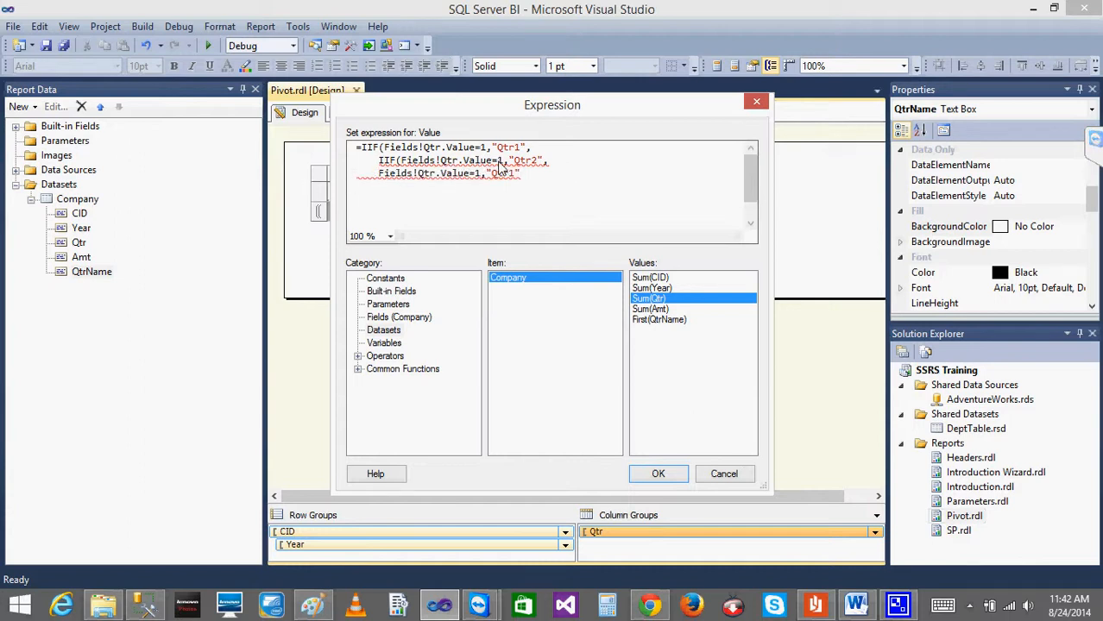
click(503, 163)
key(BackSpace)
text(2IIF()
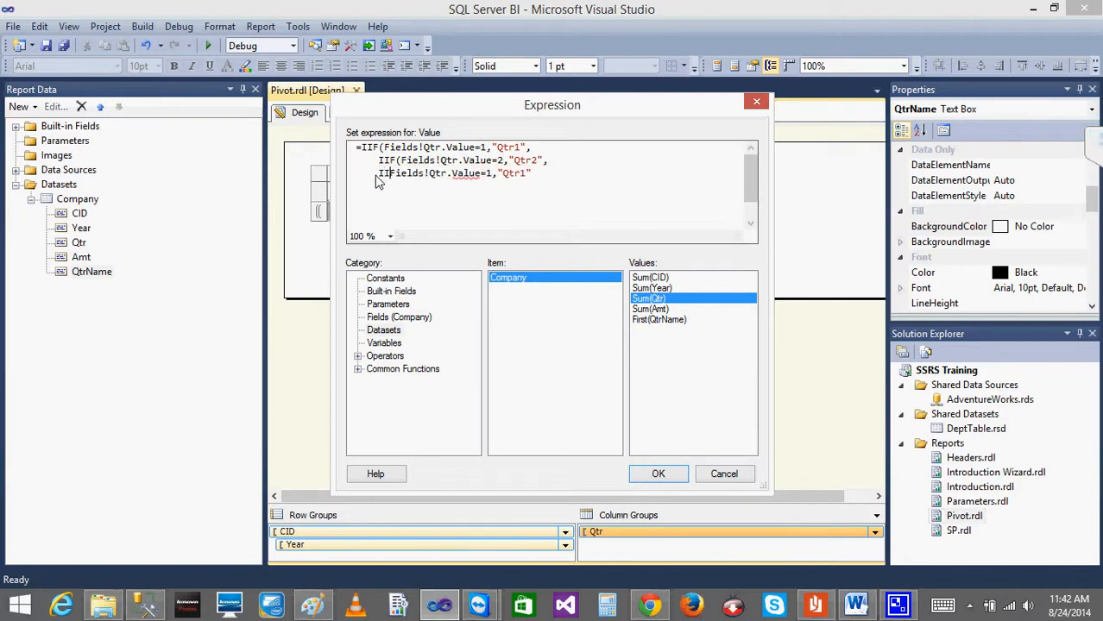
Make the third line compare Qtr with 3 and return "Qtr3", followed by a comma.
key(Right)
key(Right)
key(Right)
key(Right)
key(Right)
key(Right)
key(Right)
key(Right)
key(Right)
key(Right)
key(Right)
key(Right)
key(Right)
key(BackSpace)
text(3)
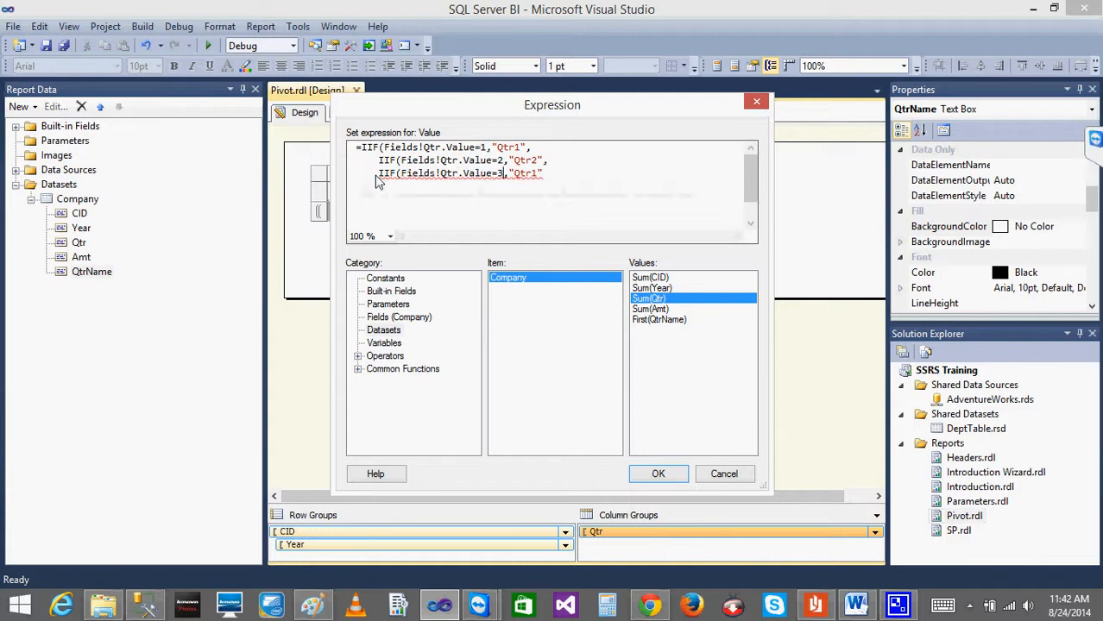
key(Right)
key(Right)
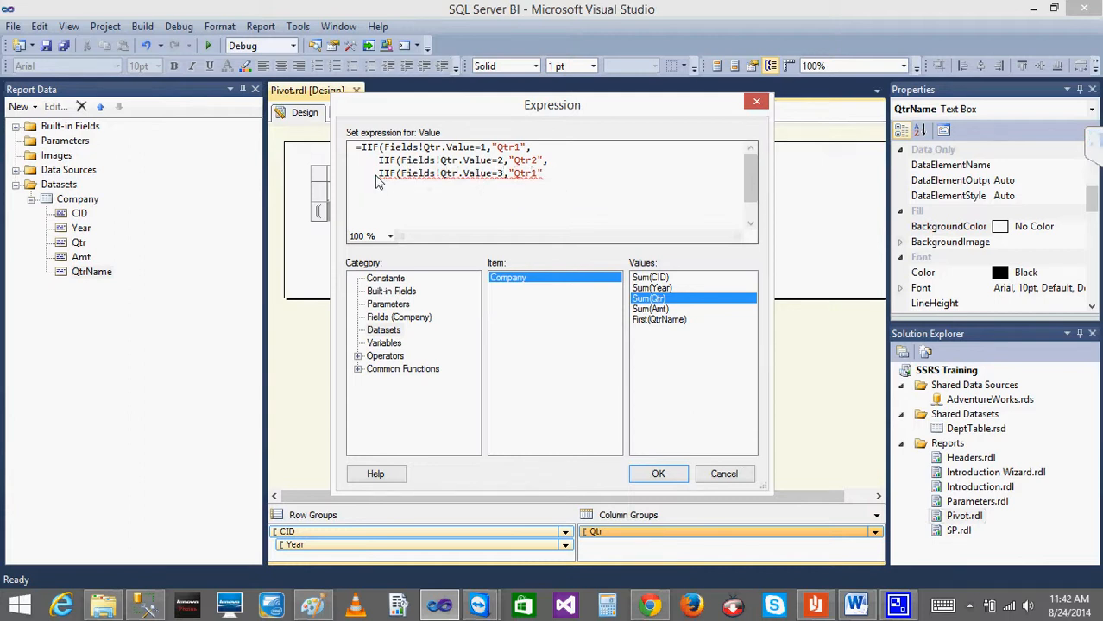
text(3,)
key(BackSpace)
text(,)
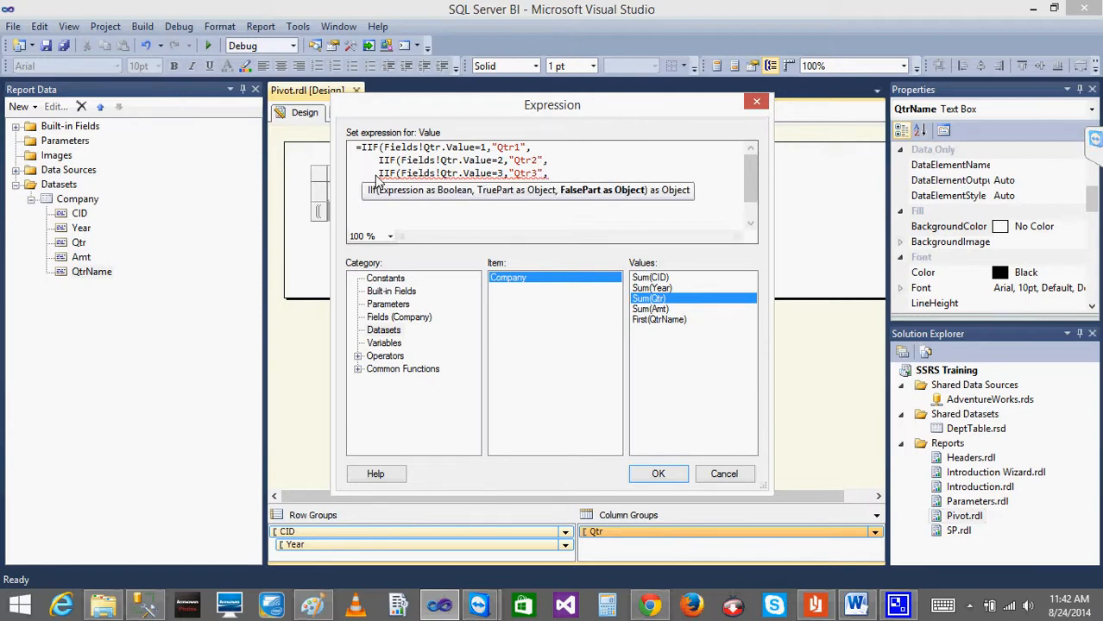
Close the nested IIFs with an empty-string fallback, apply the expression, and preview the report before returning to the design view.
text("")))
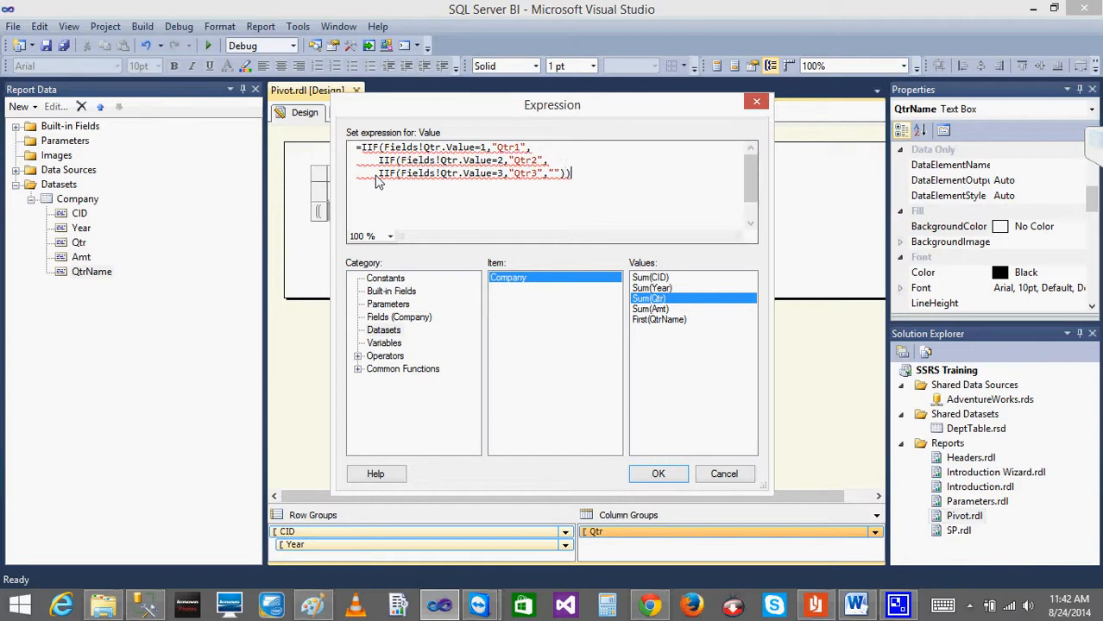
text())
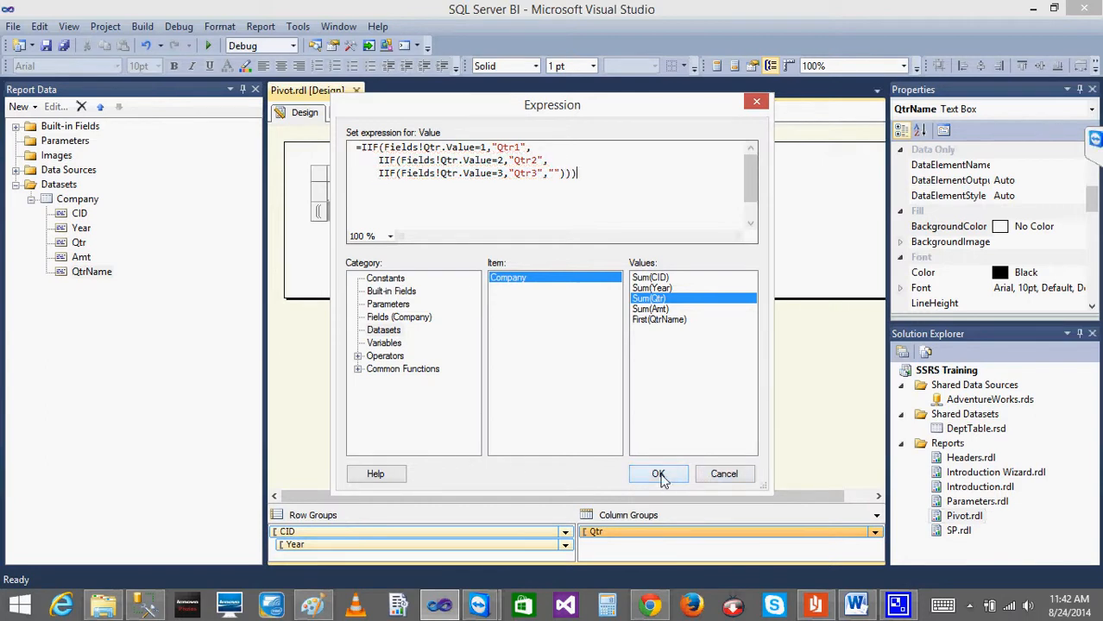
click(658, 474)
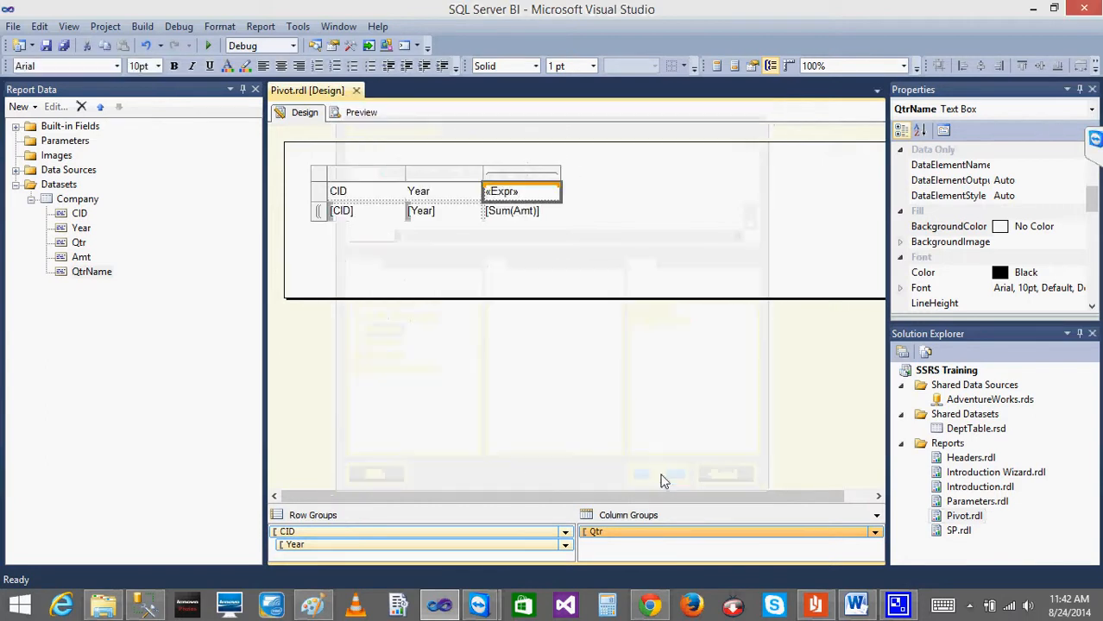
click(362, 113)
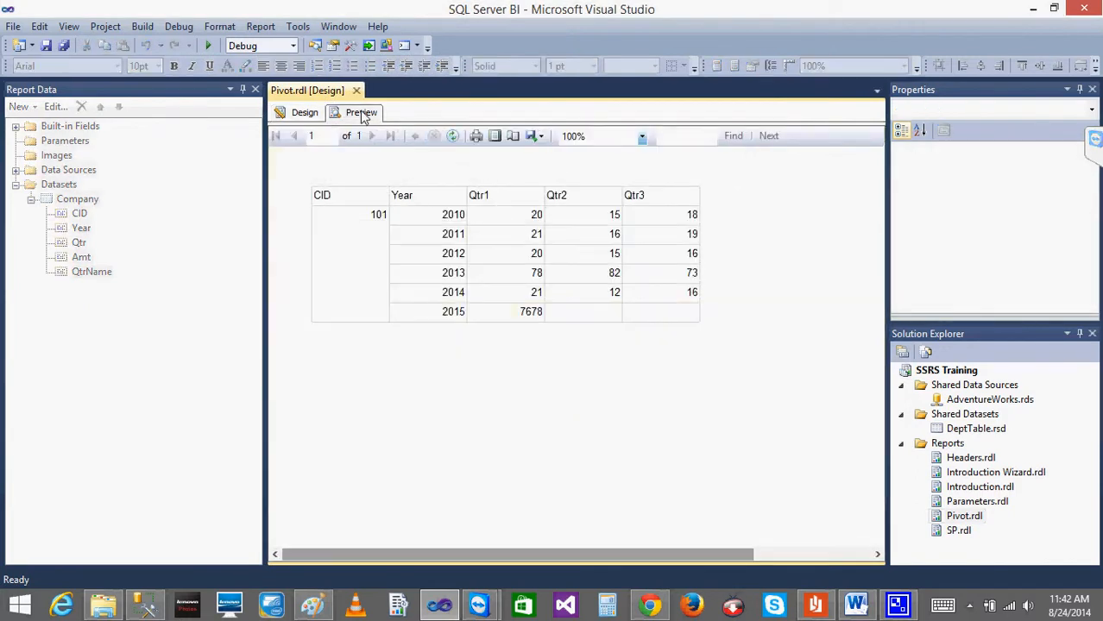
click(304, 113)
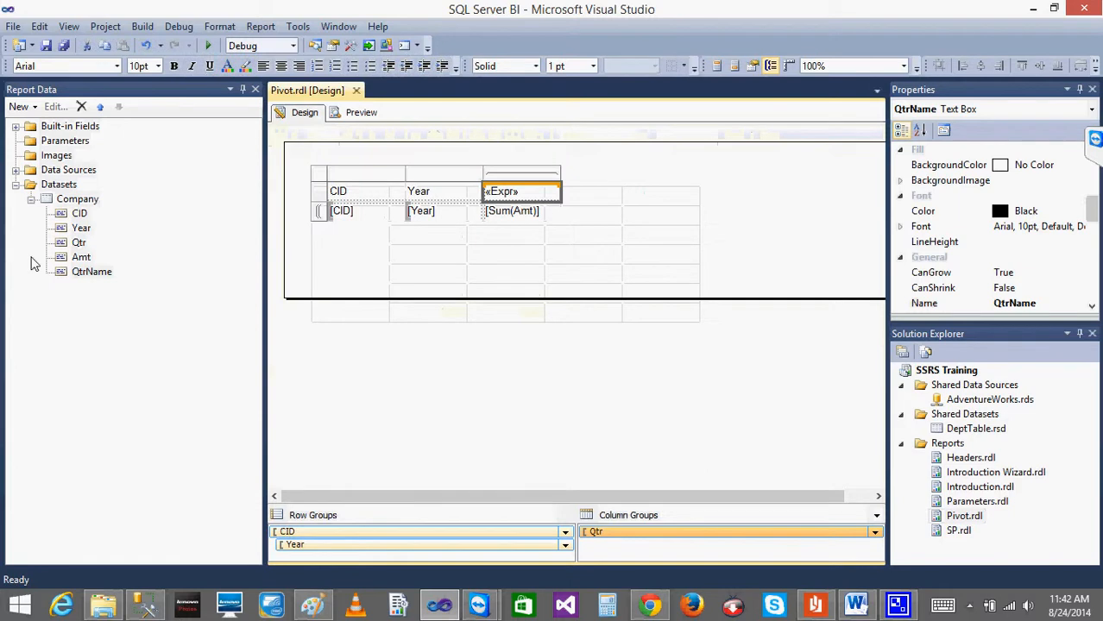
Remove the CASE expression for QtrName from the Company dataset query, keeping only Cmpny.* from Cmpny, and expand the dataset's fields.
double_click(50, 200)
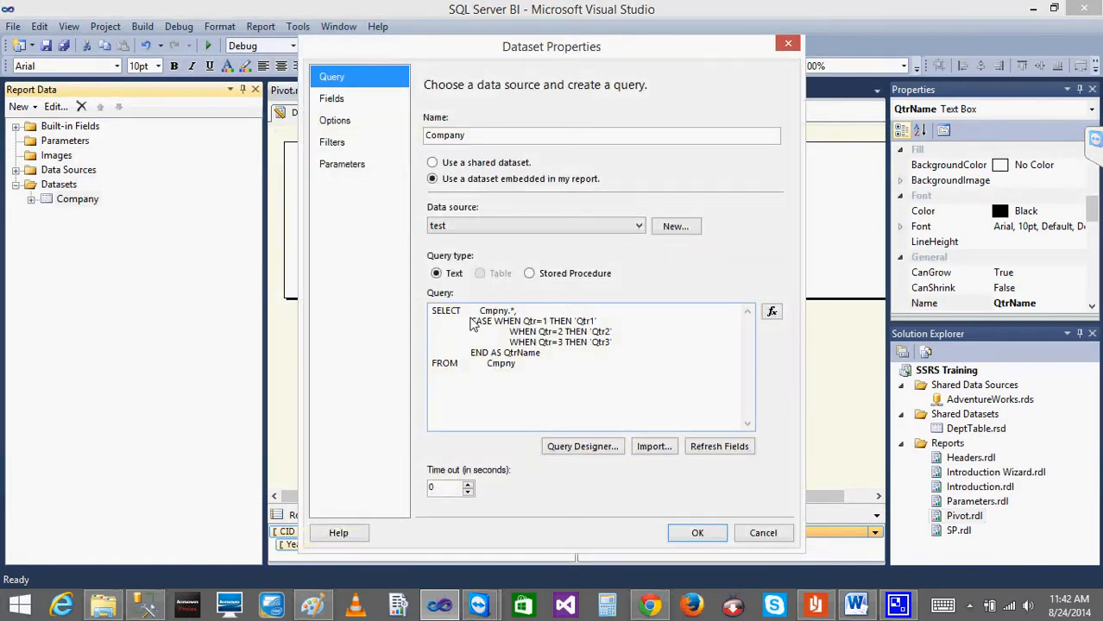
drag(516, 314, 559, 355)
key(Delete)
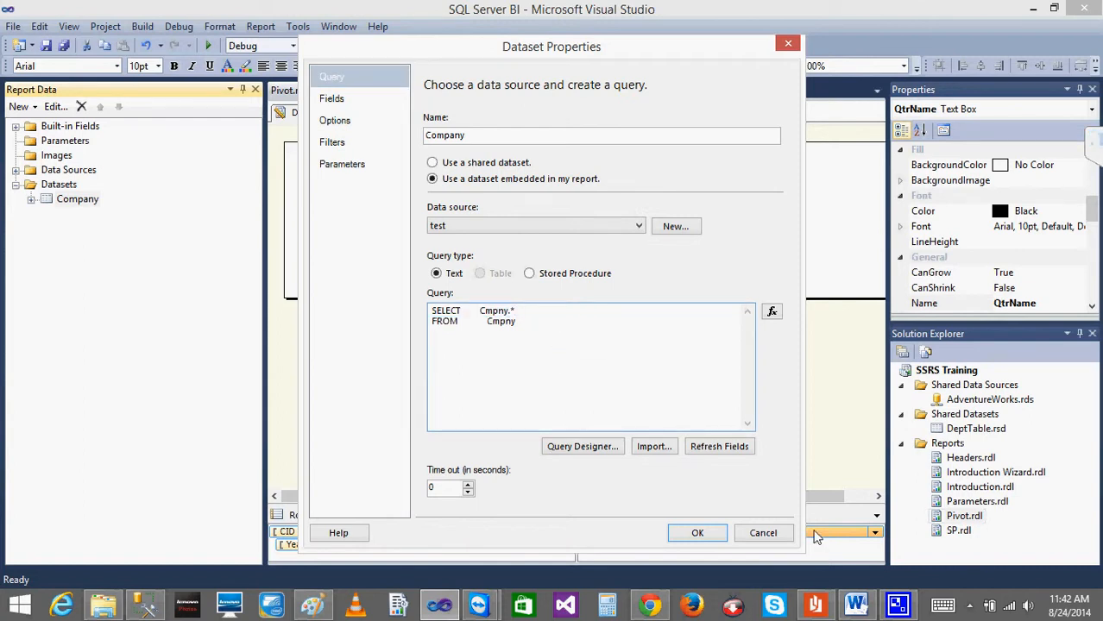
click(710, 535)
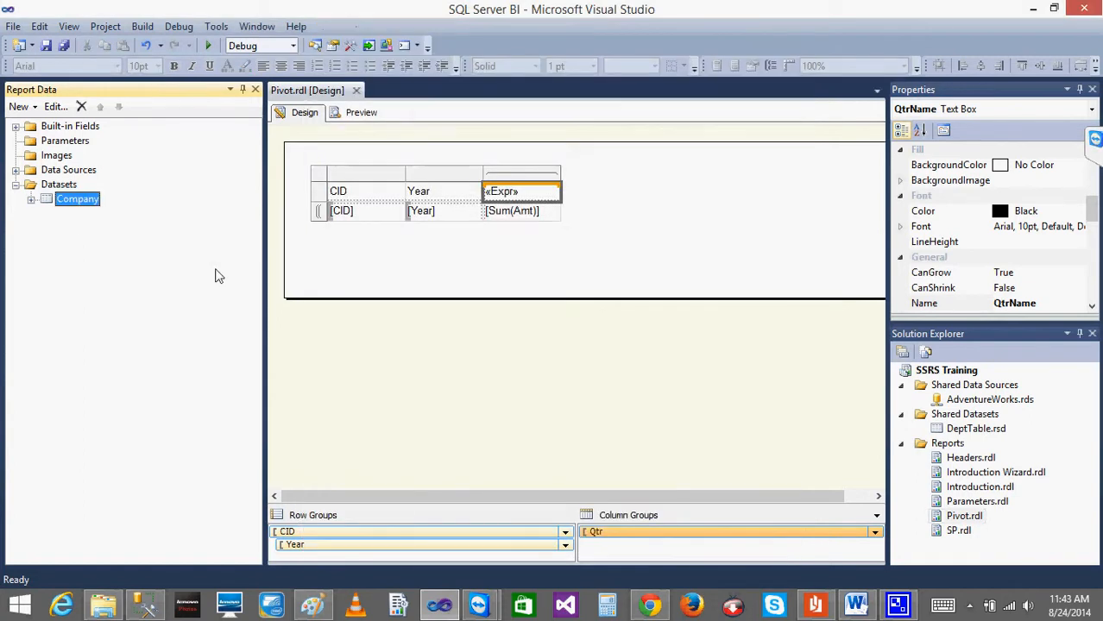
click(31, 199)
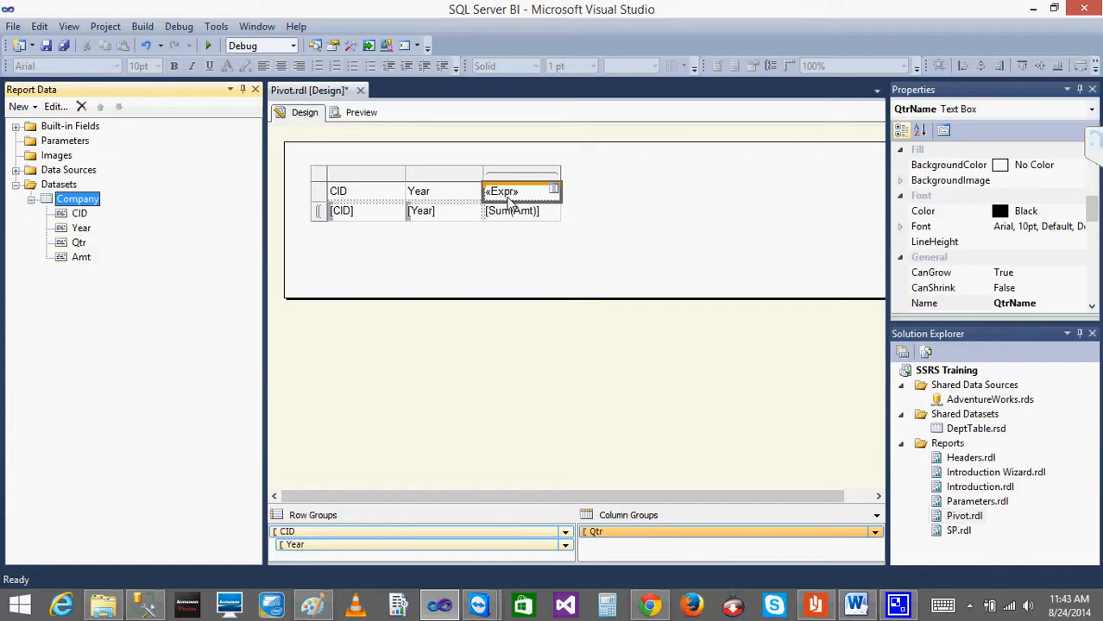
Preview the report to check the quarter headers with the shortened query, and return to the design view.
click(506, 195)
key(Escape)
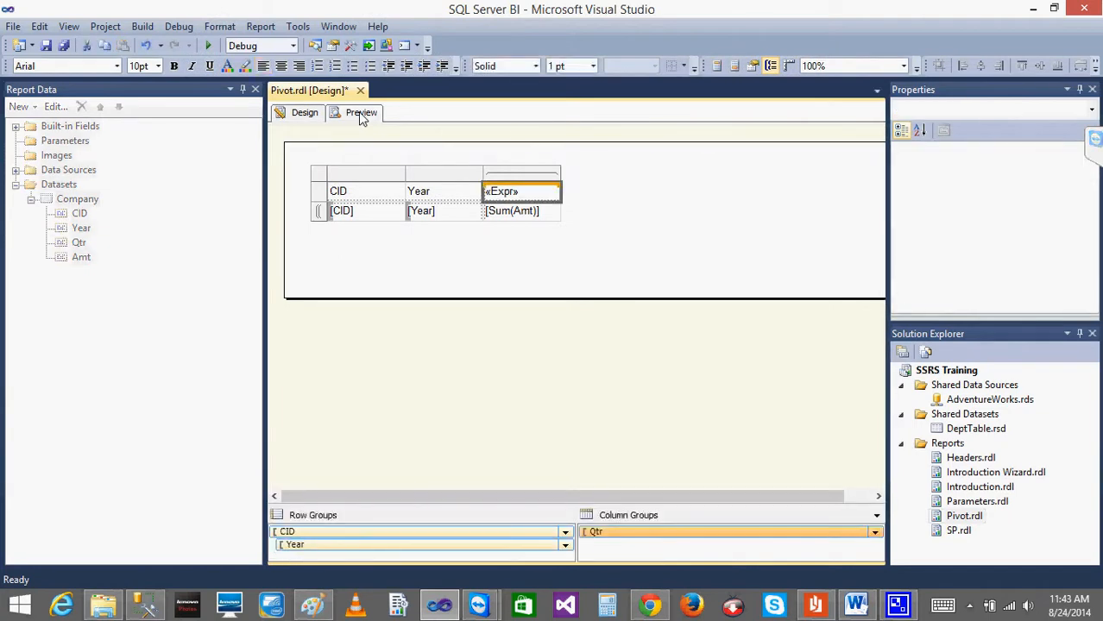
click(361, 113)
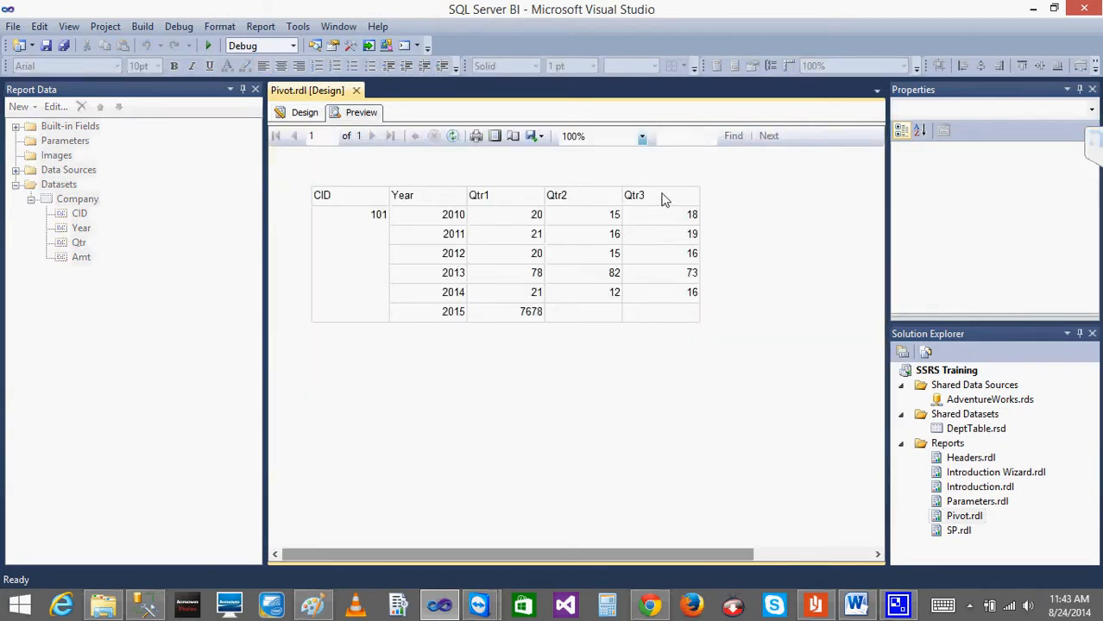
click(304, 113)
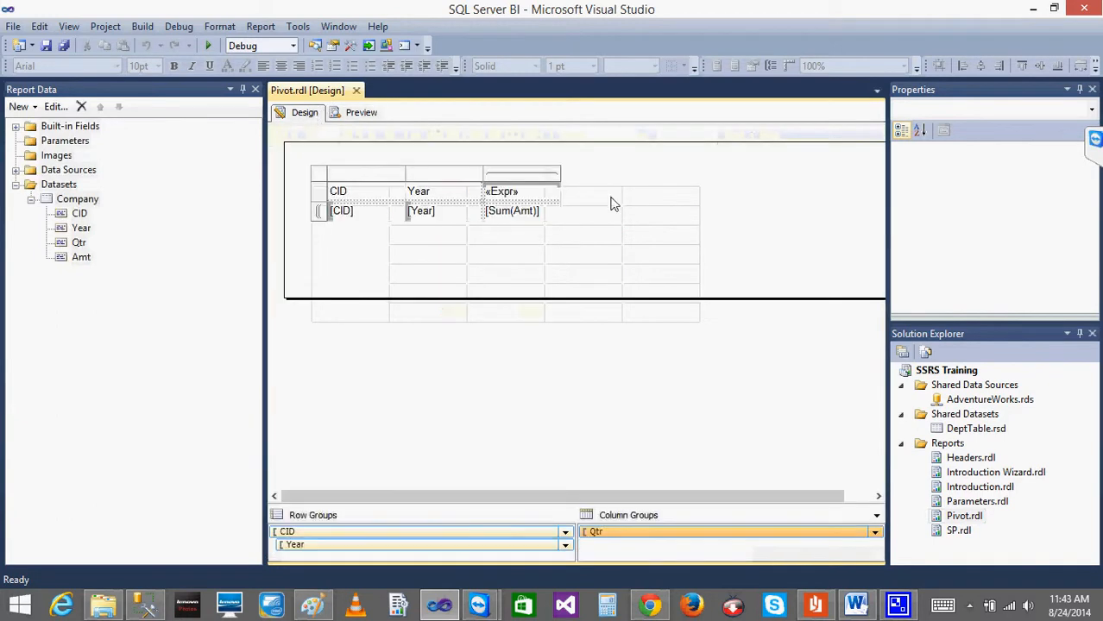
Review the nested IIF expression of the quarter header cell and close it without changes.
right_click(549, 202)
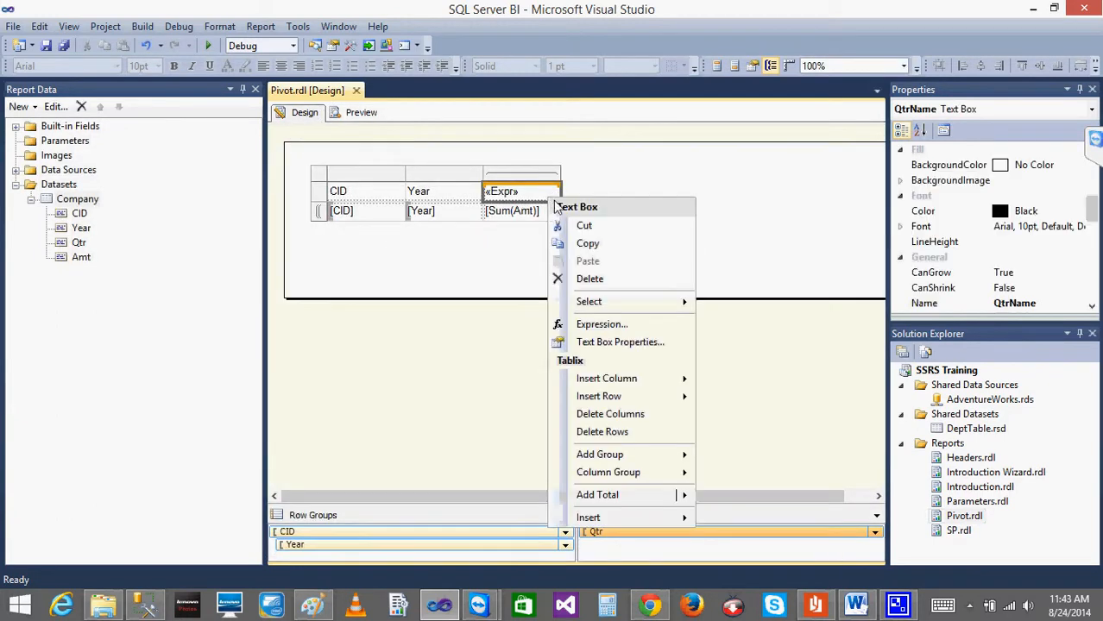
click(621, 326)
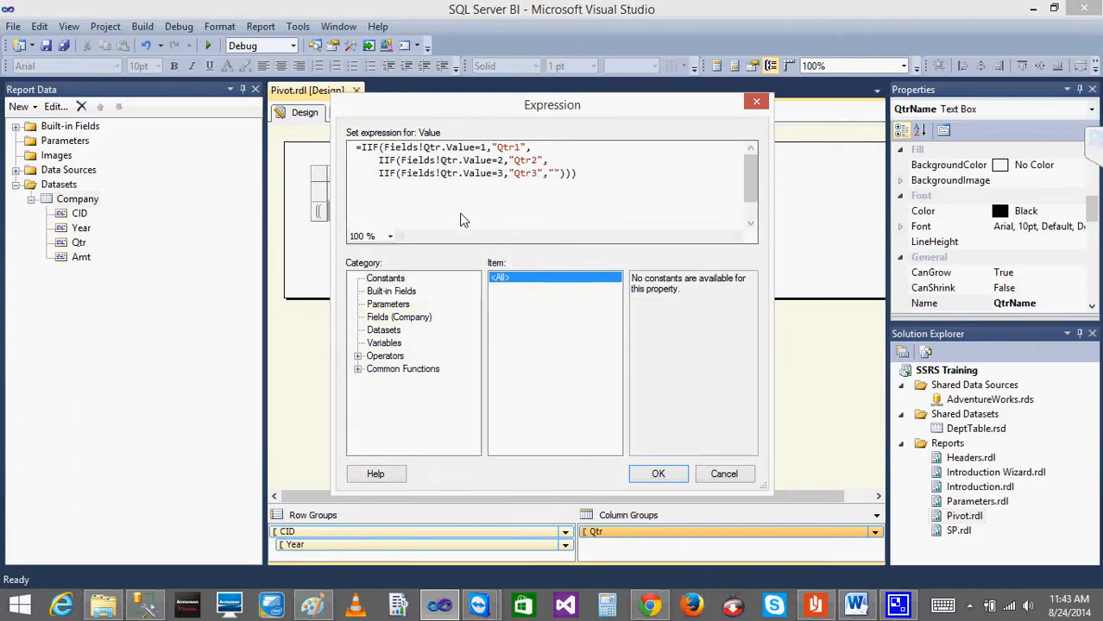
click(723, 474)
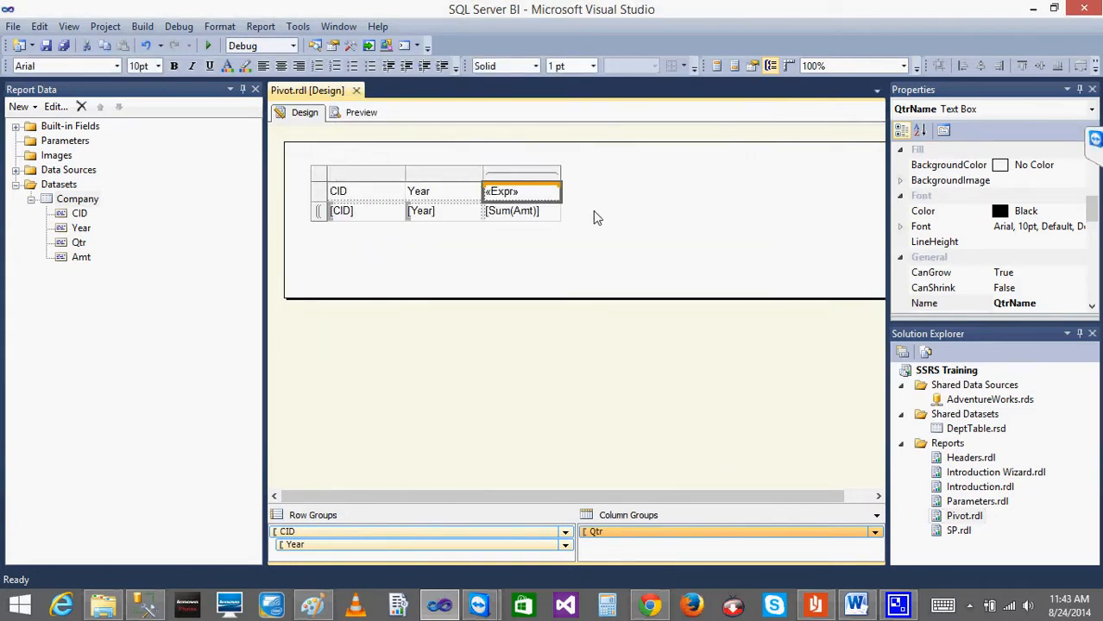
Preview the pivot report once more and go back to its design.
click(74, 202)
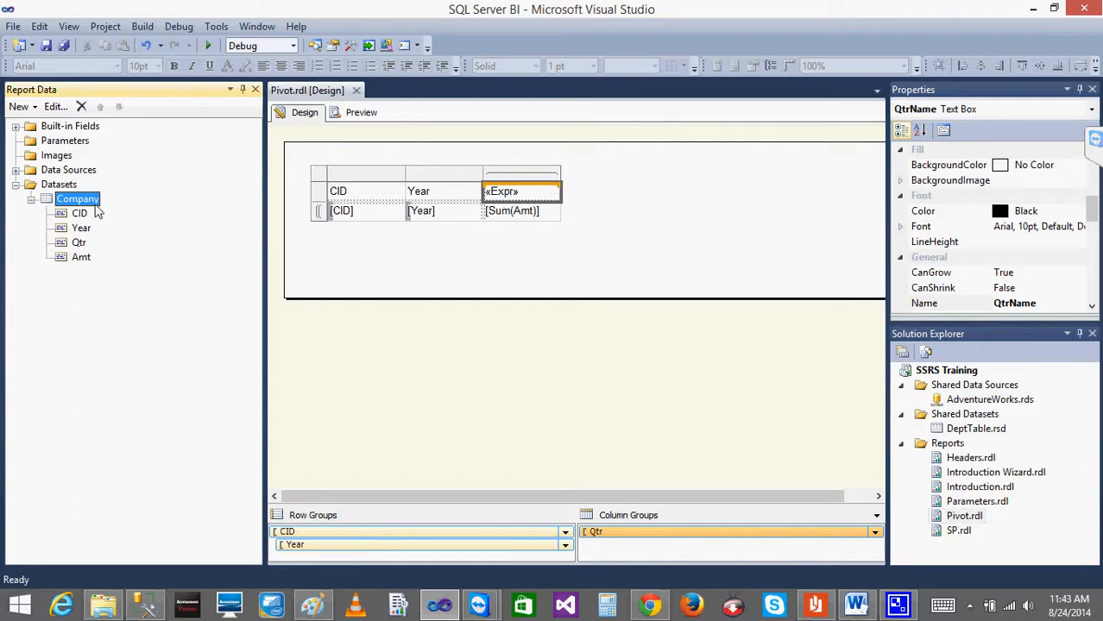
click(361, 114)
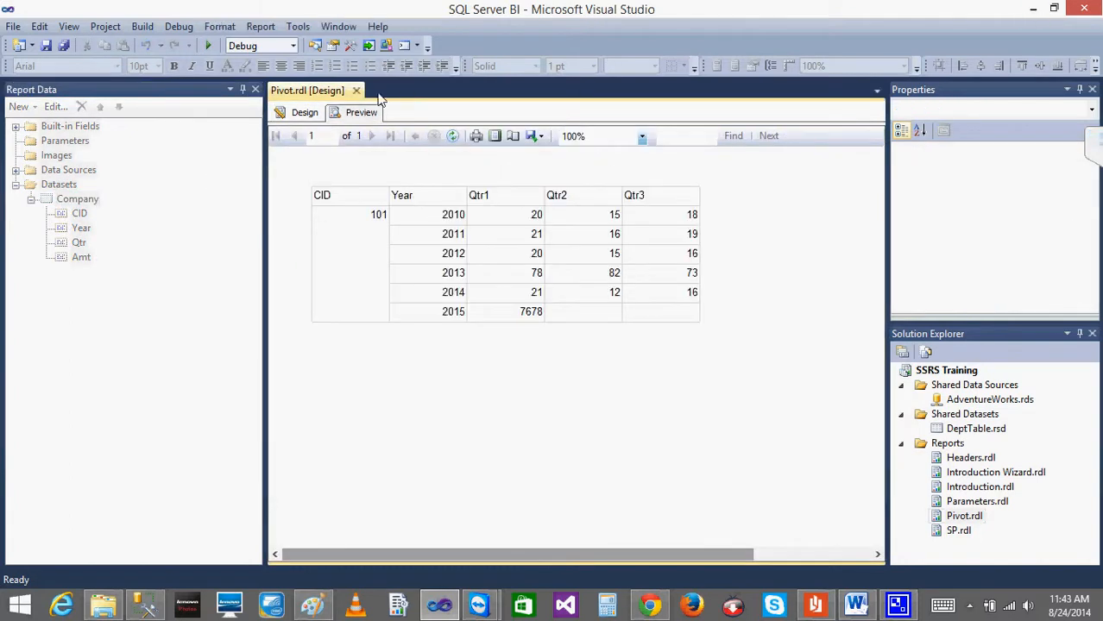
click(301, 113)
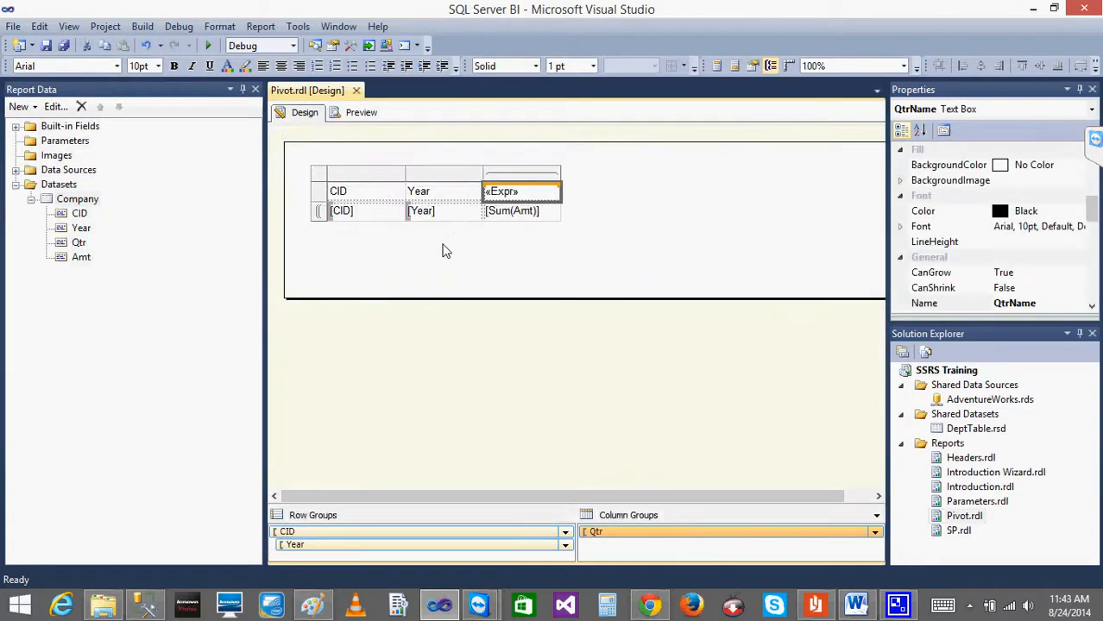
Insert an empty table in the report body below the pivot matrix.
click(443, 248)
right_click(444, 248)
mouse_move(498, 312)
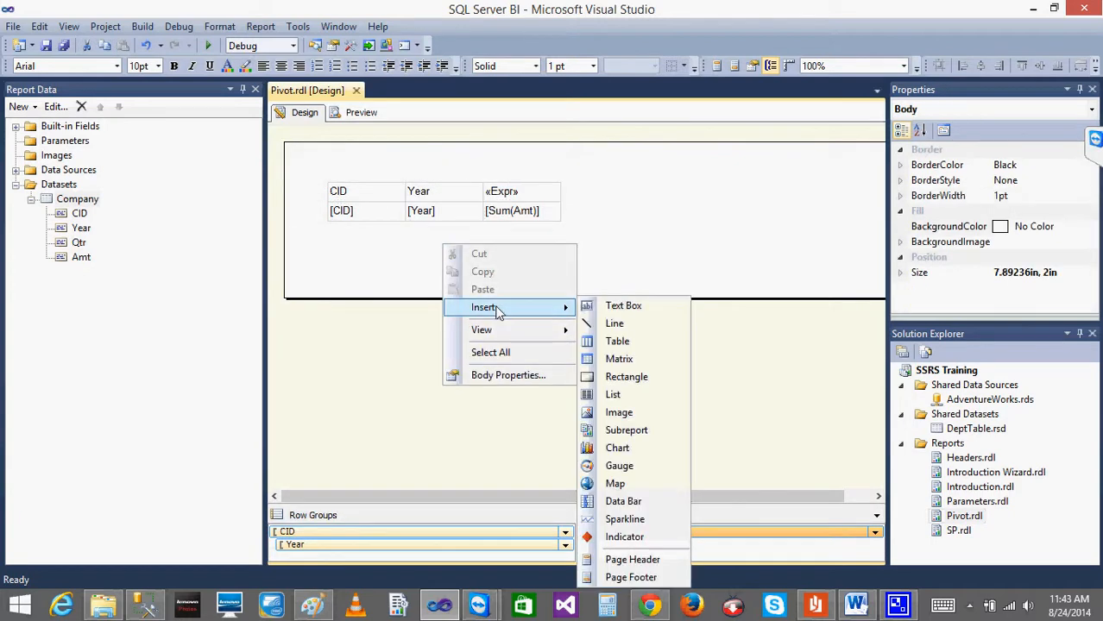
click(617, 341)
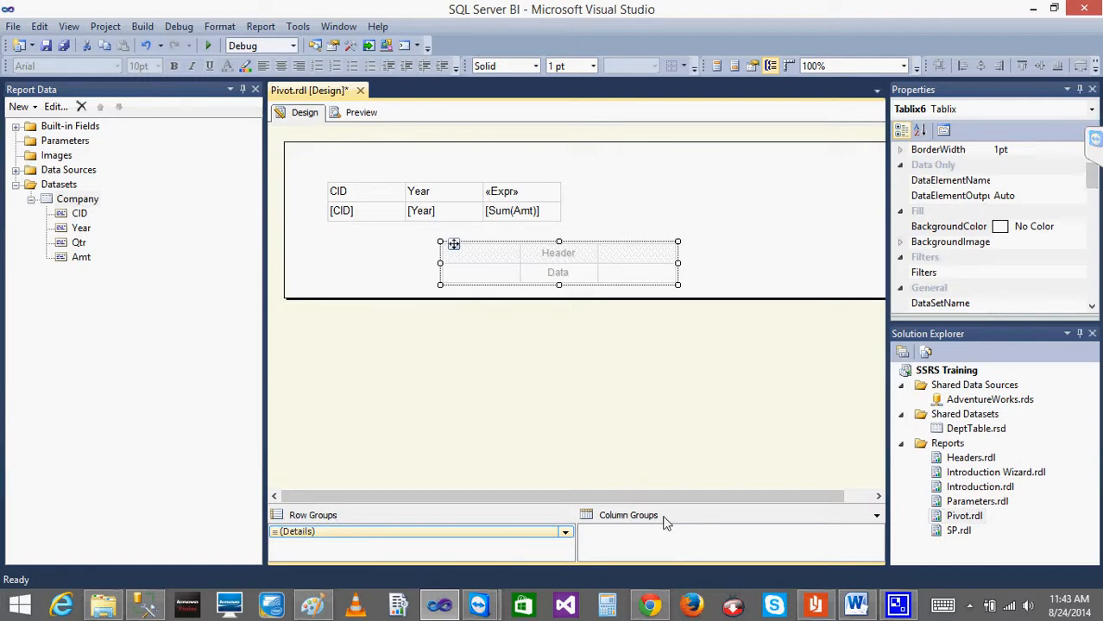
Compare the row and column groups of the matrix and the empty table, and delete the empty table.
click(368, 196)
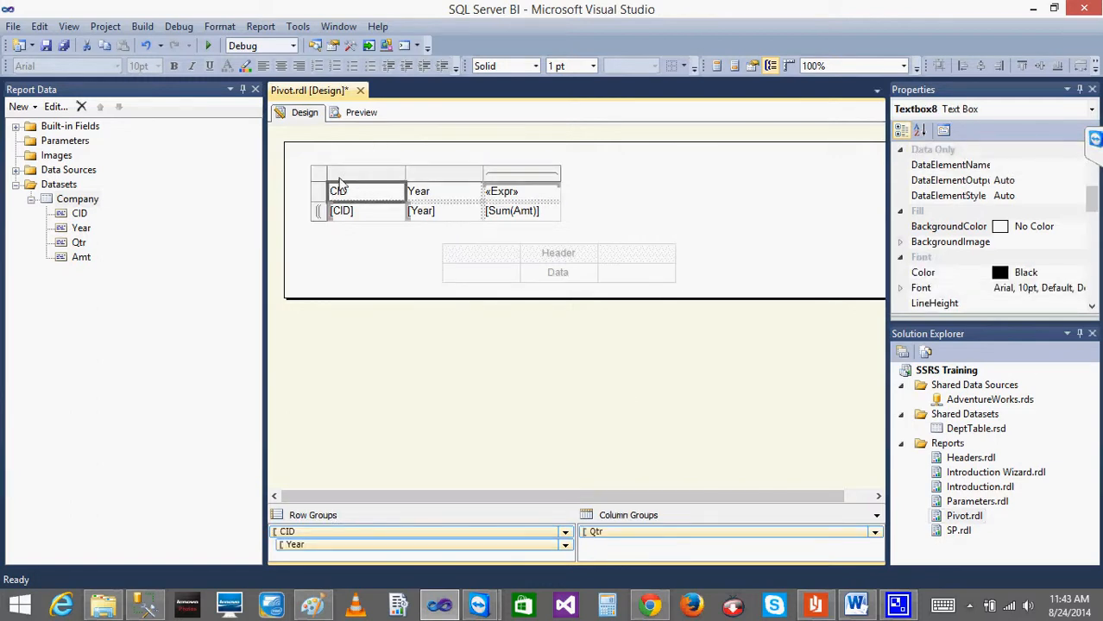
click(324, 181)
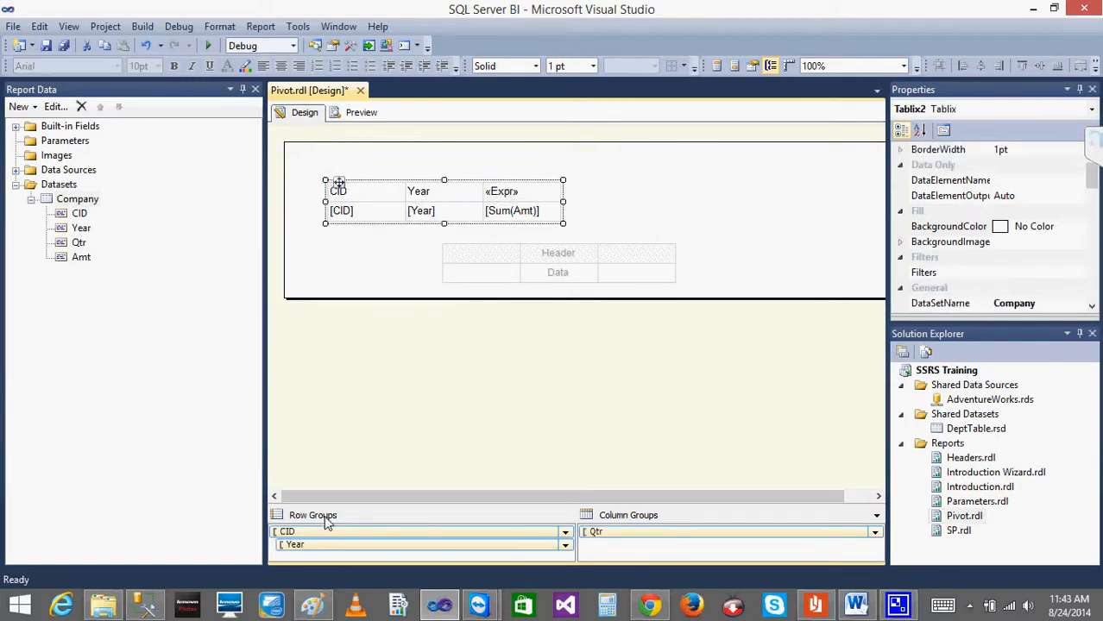
click(472, 264)
click(437, 242)
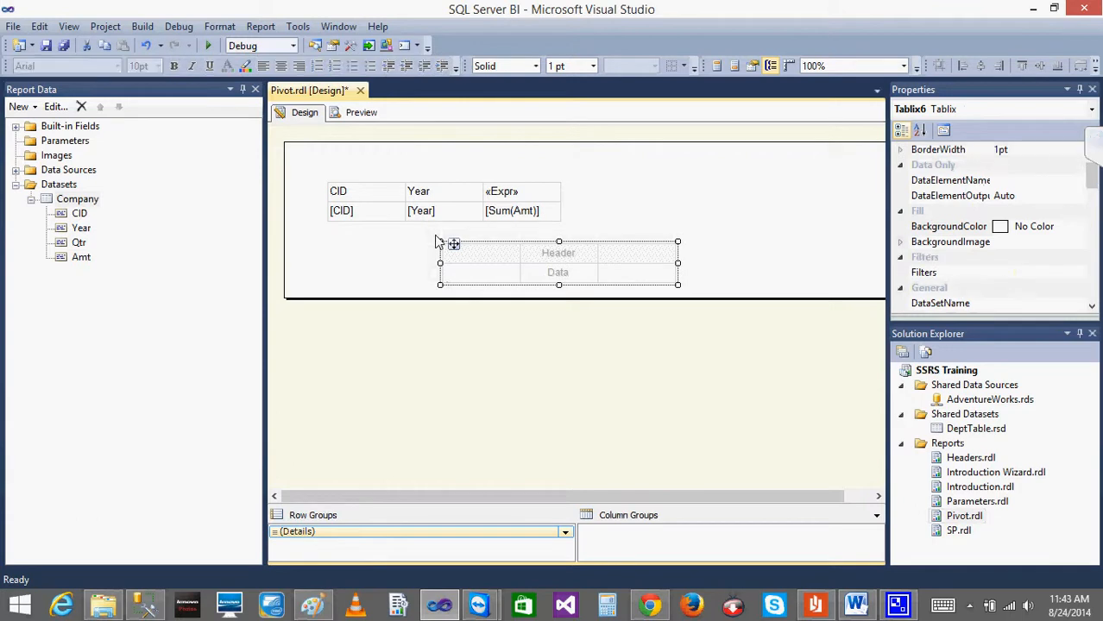
key(Delete)
Look over the item types that can be inserted in the report body without adding any, and preview the report.
right_click(436, 241)
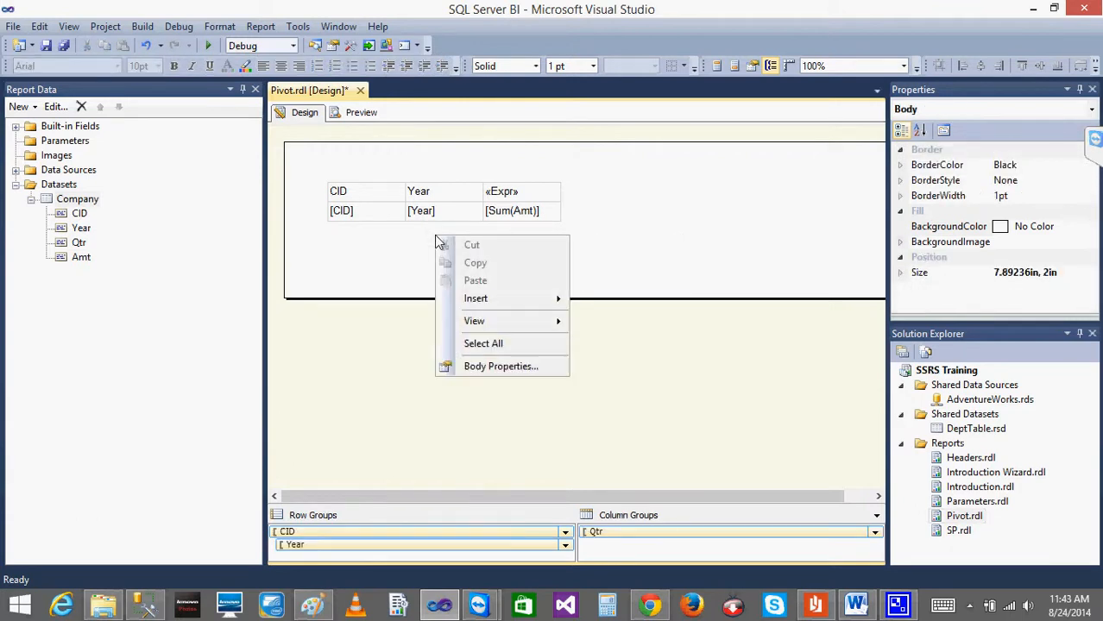
mouse_move(501, 300)
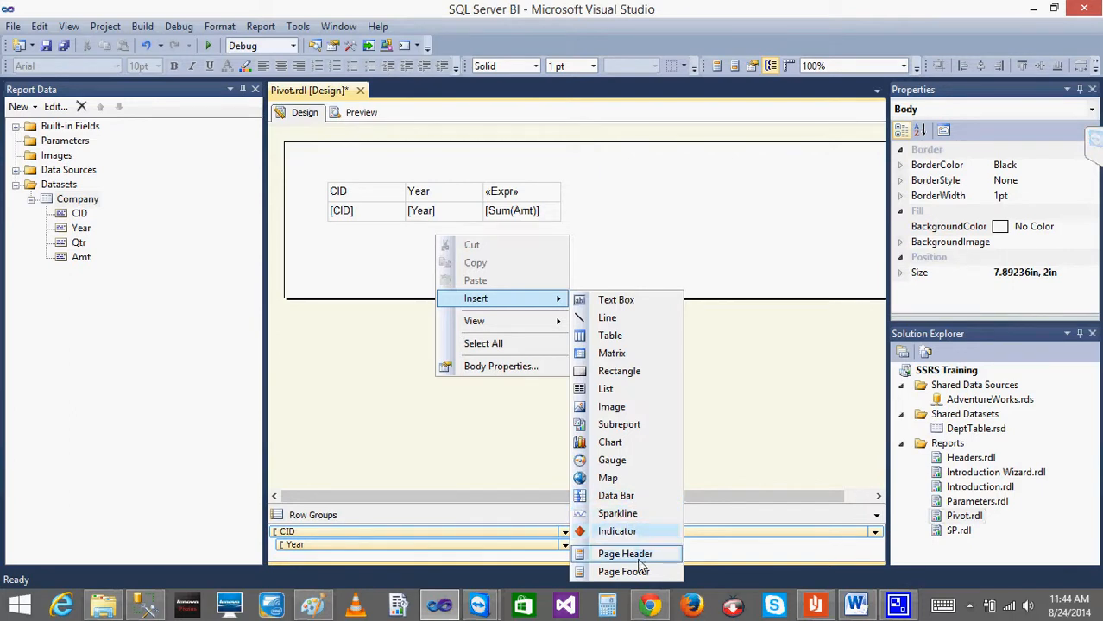
click(595, 225)
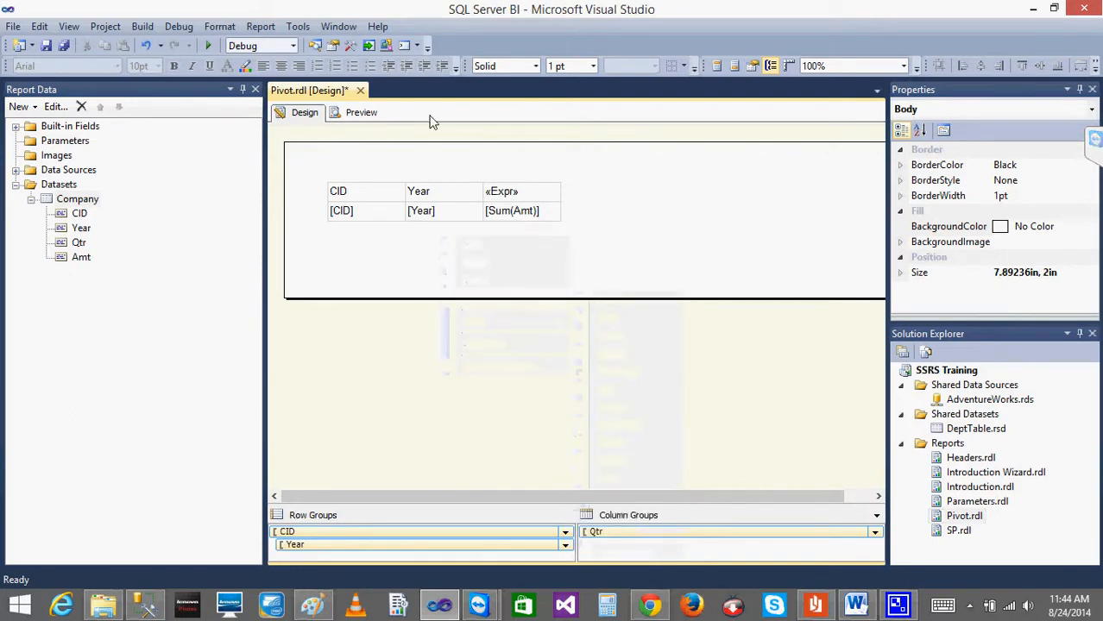
click(366, 115)
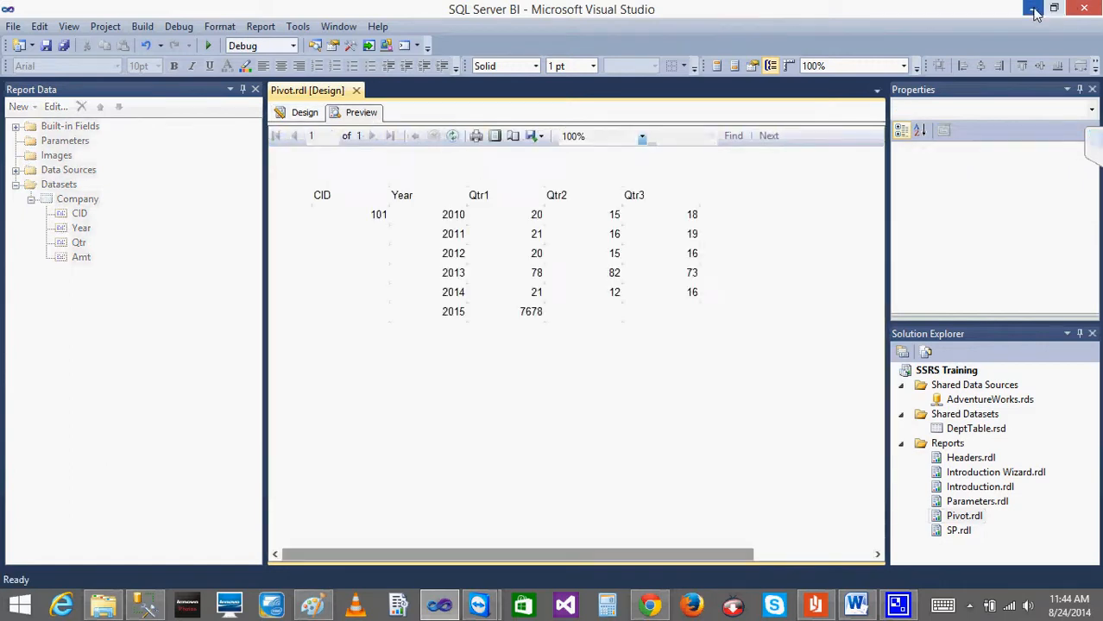
click(1033, 9)
click(969, 606)
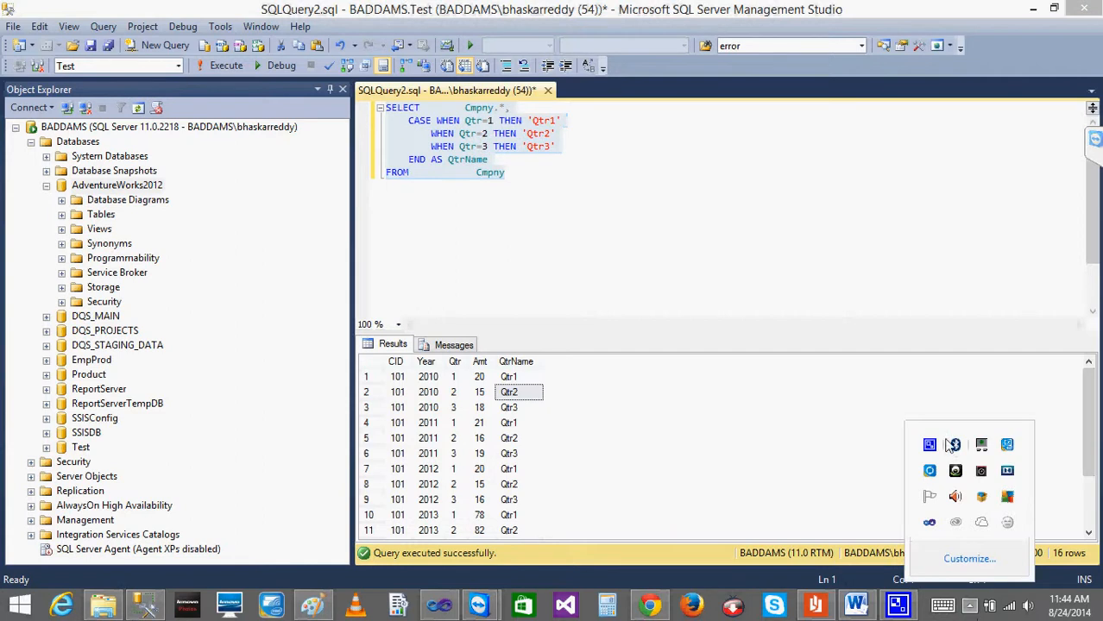